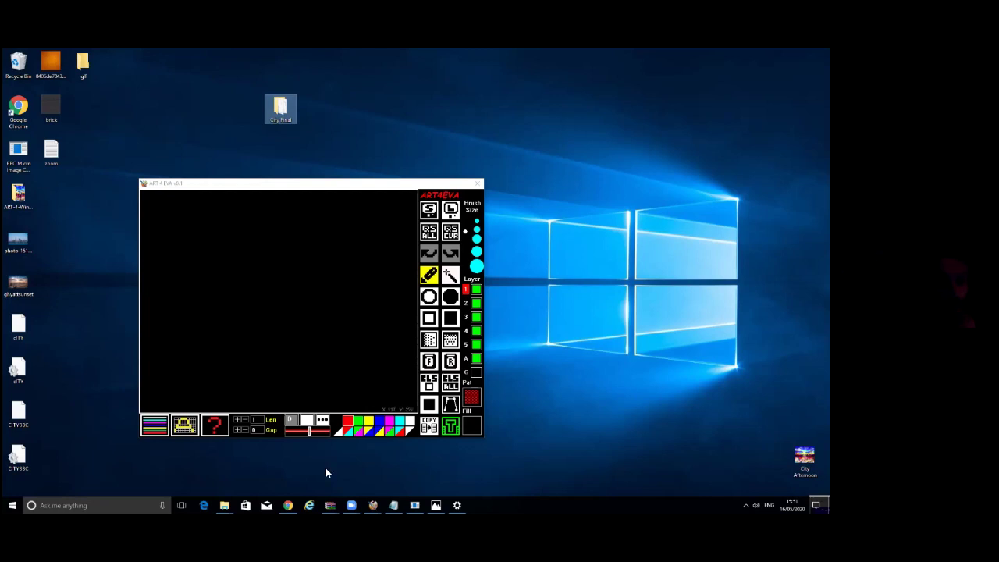
Switch to Chrome, search the web for art4windows and look over the marsFS/ART-4-Windows repository on GitHub
left_click(288, 505)
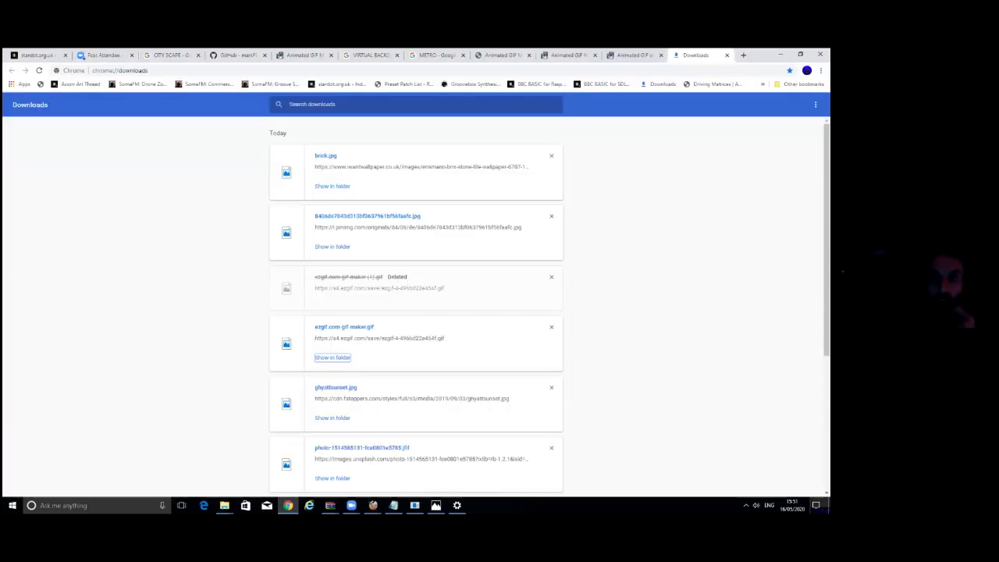
left_click(743, 55)
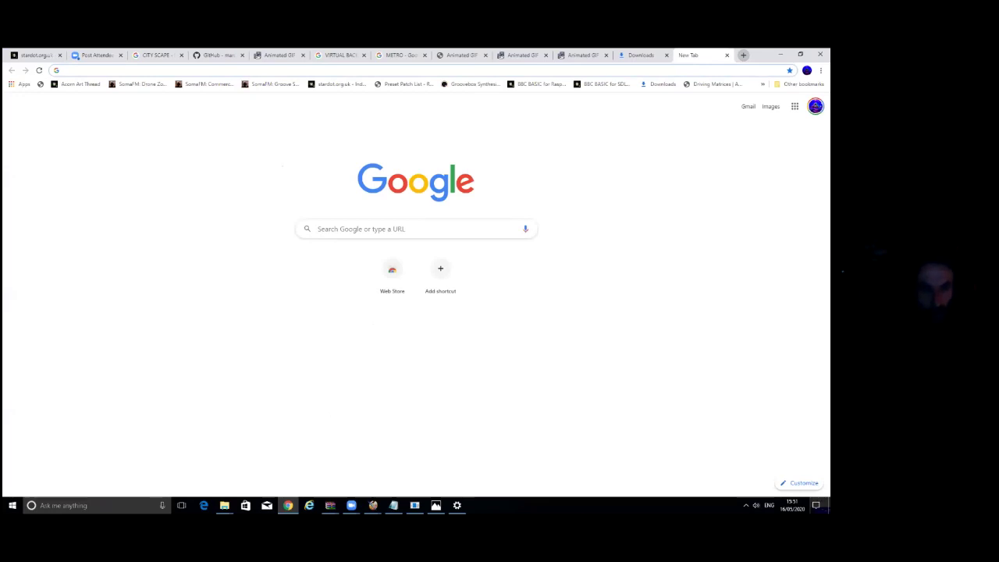
left_click(424, 230)
type("art4windows")
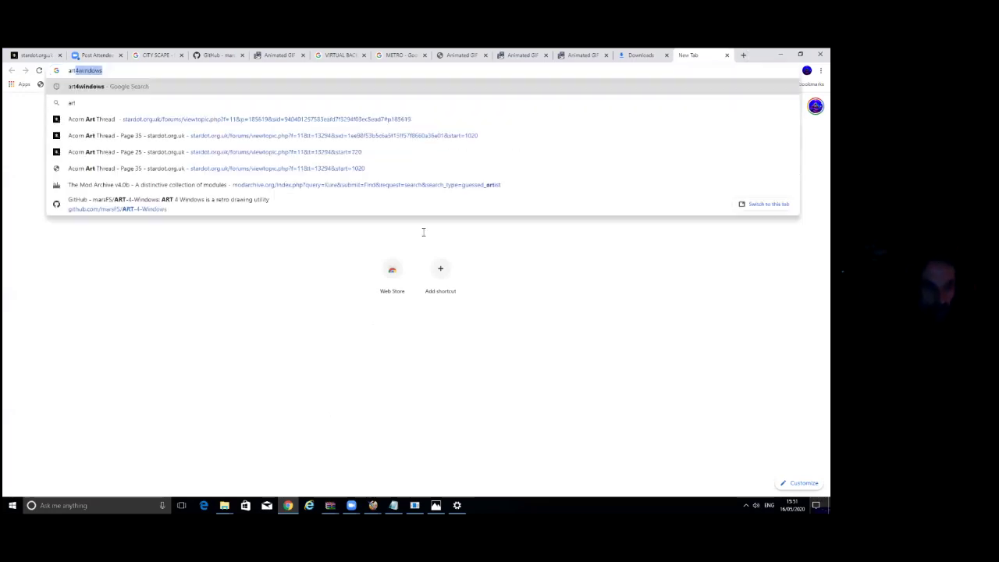
key("Return")
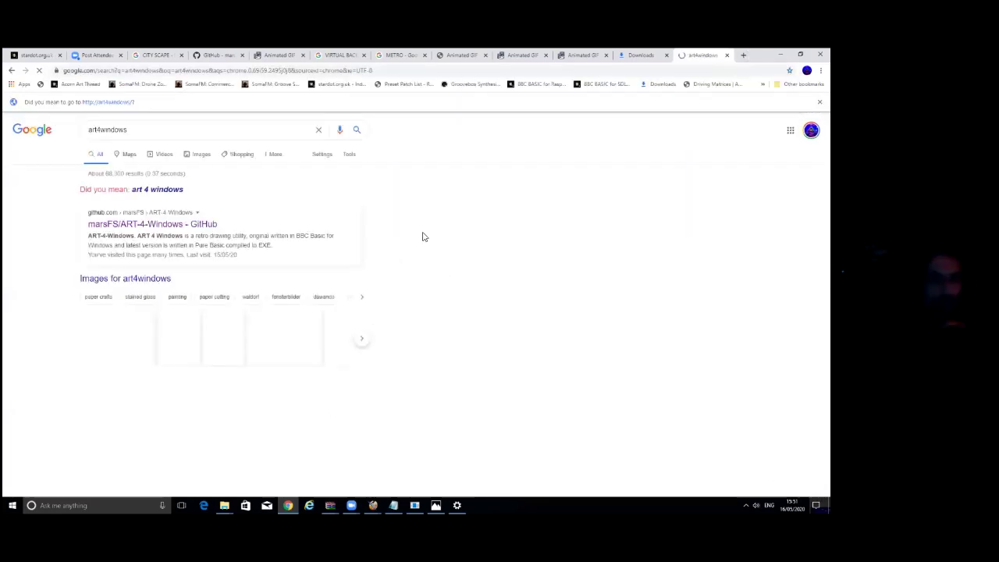
left_click(135, 227)
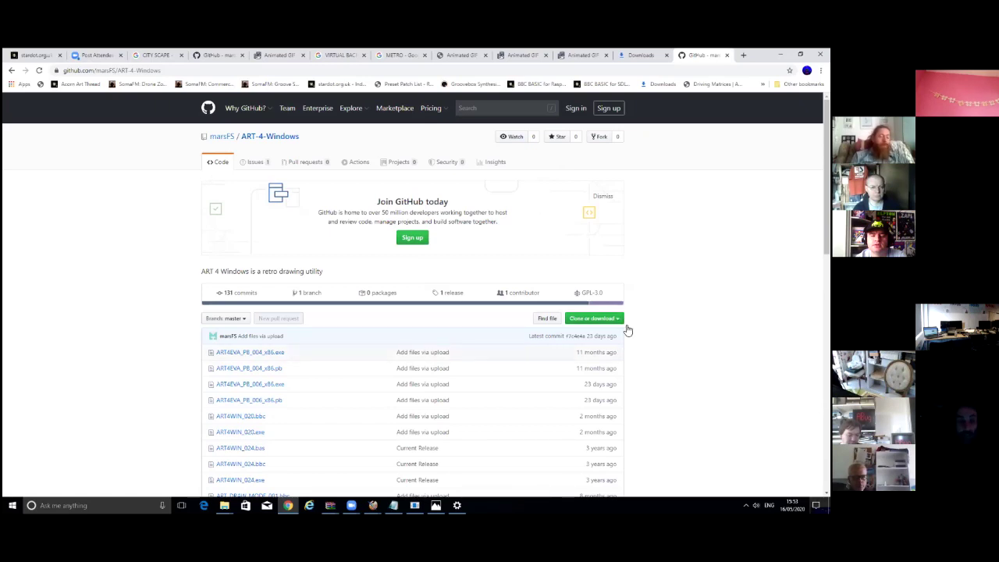
scroll(628, 330, "down", 2)
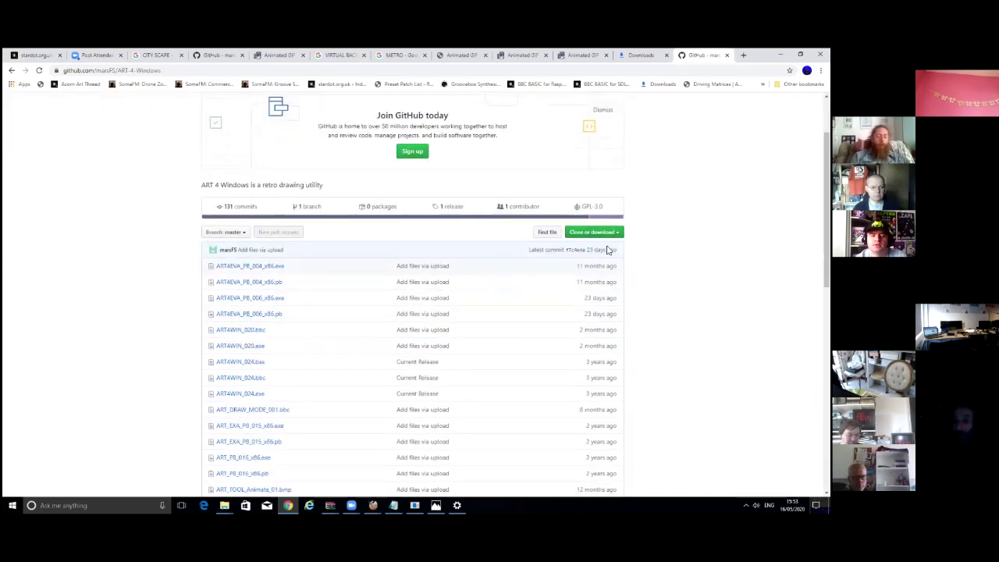
left_click(780, 54)
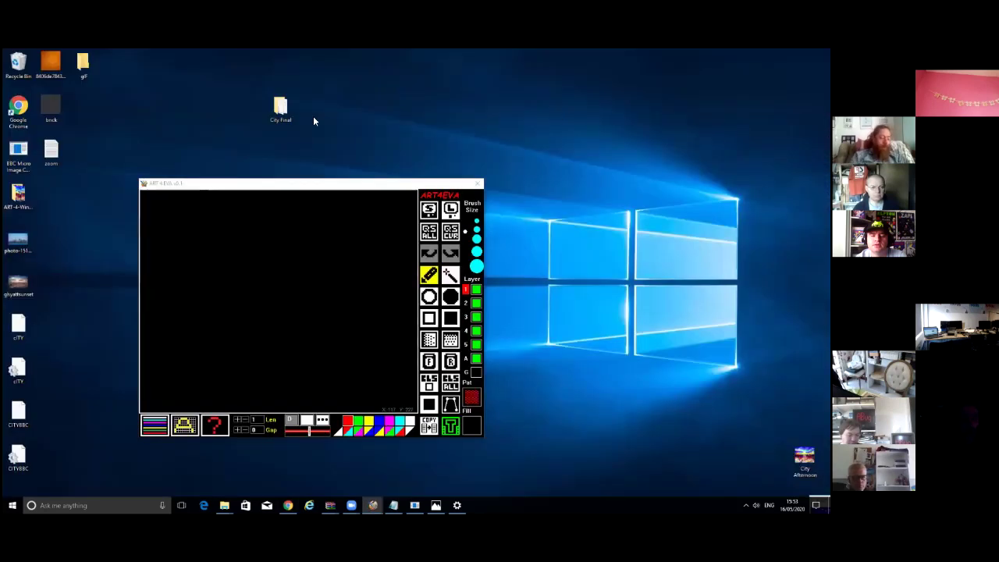
Open the ART-4-Windows-master folder from the desktop and locate the ART4EVA_PB_004_x86 application among its files
double_click(19, 198)
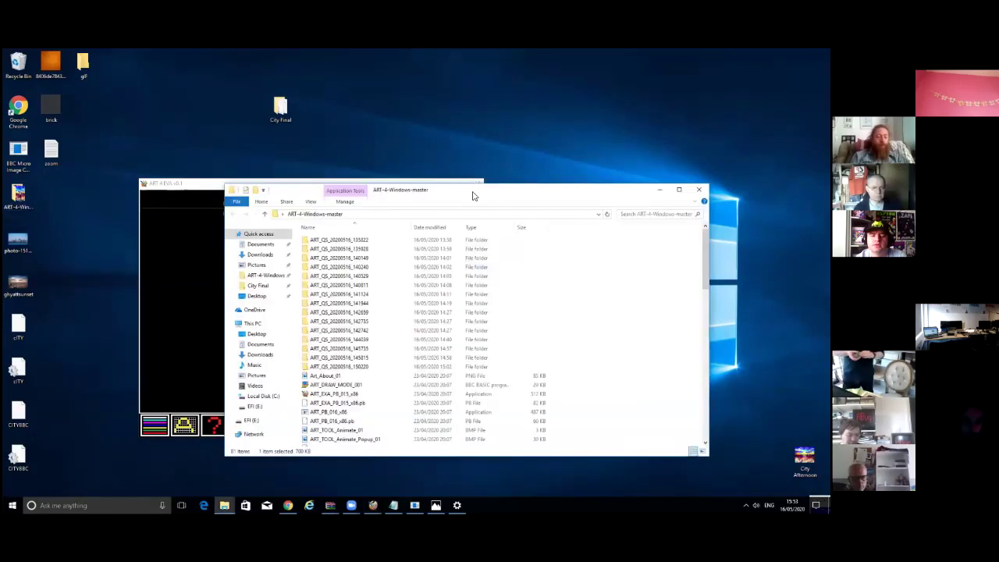
scroll(480, 370, "down", 5)
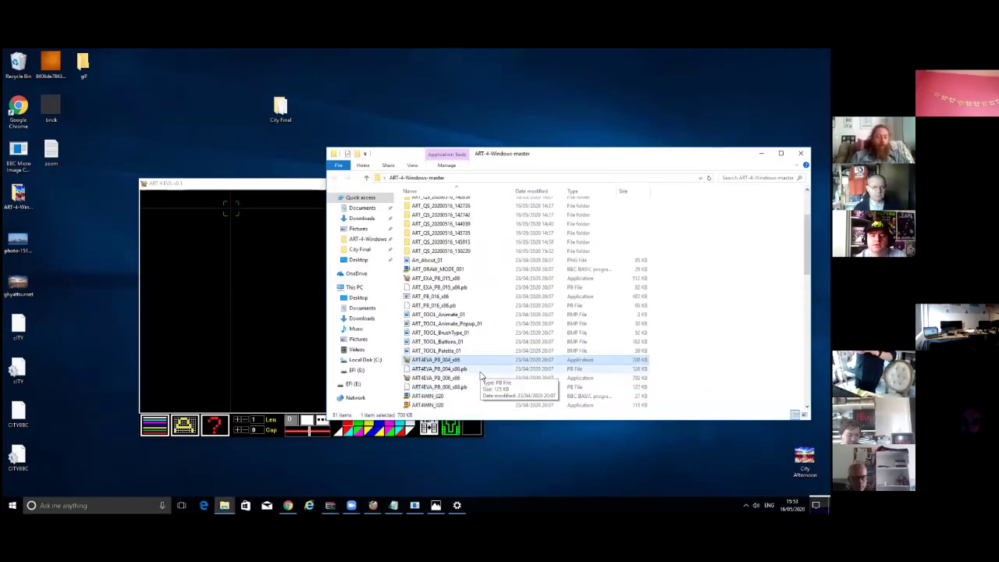
scroll(458, 297, "down", 1)
left_click(425, 282)
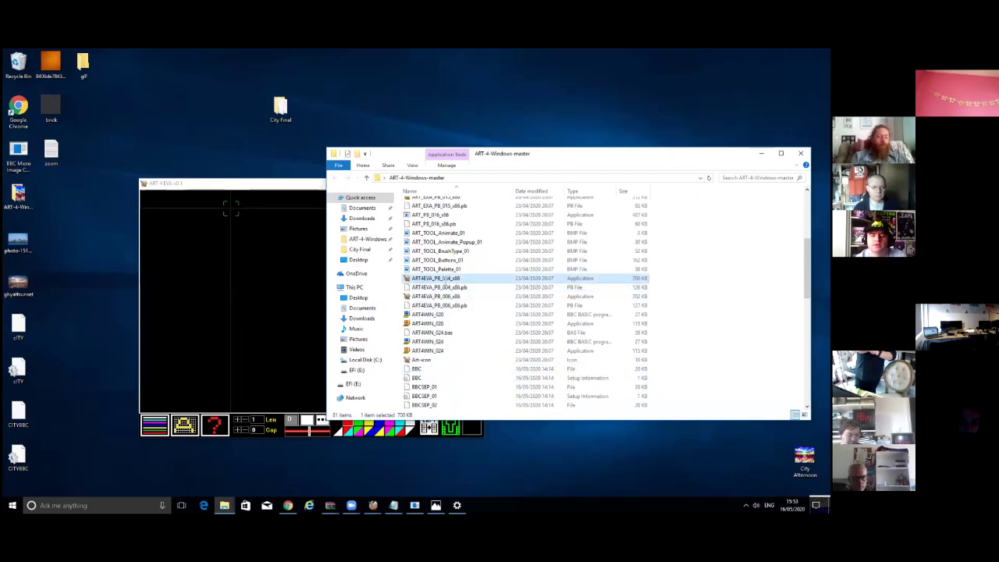
key("Escape")
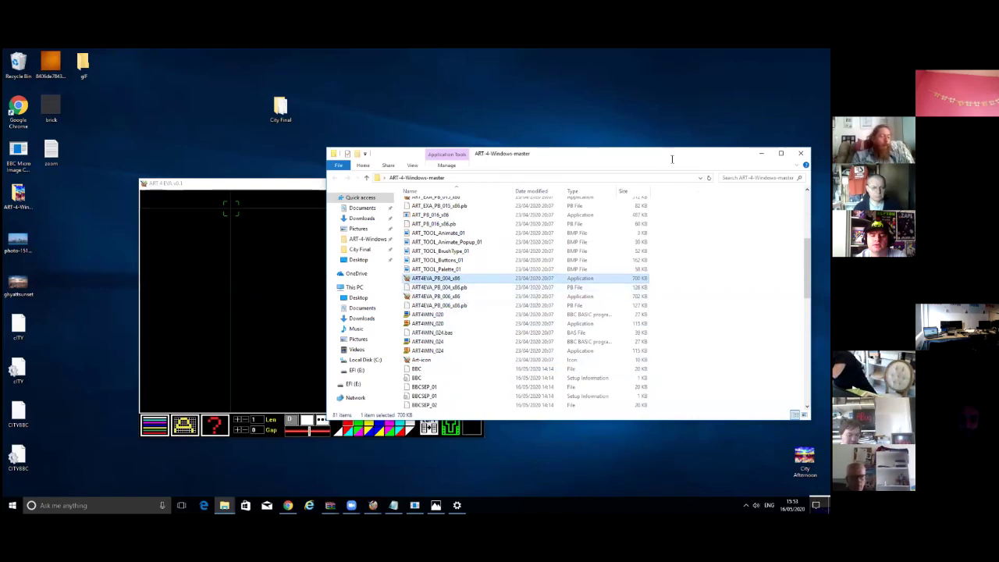
left_click_drag(515, 149, 535, 154)
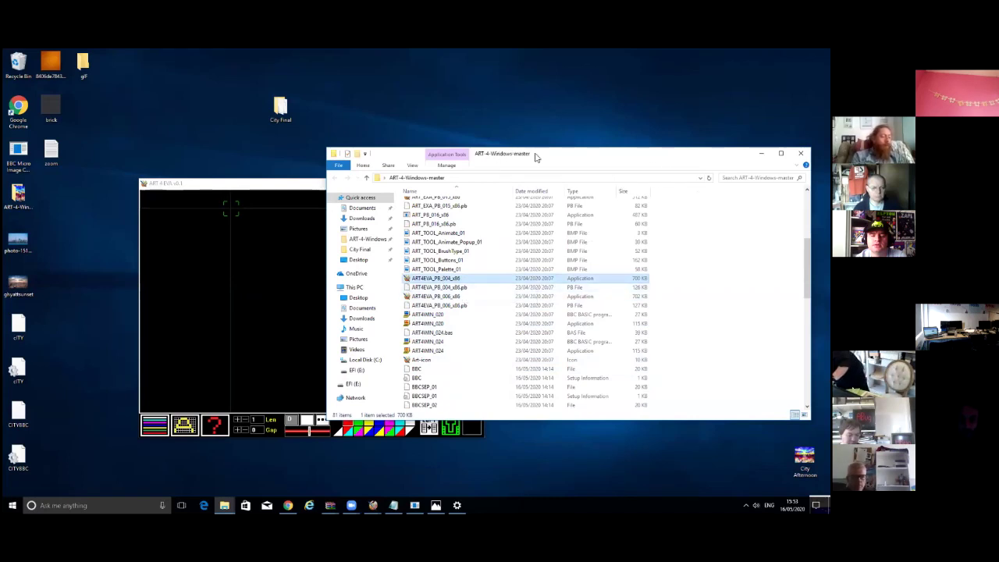
left_click_drag(654, 157, 580, 272)
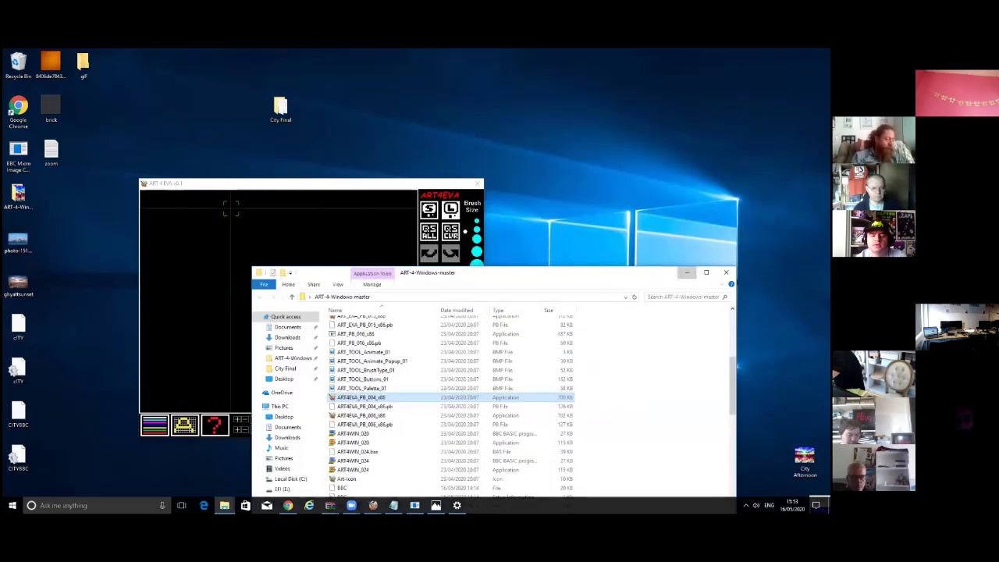
left_click(687, 272)
left_click(445, 183)
left_click_drag(444, 183, 470, 177)
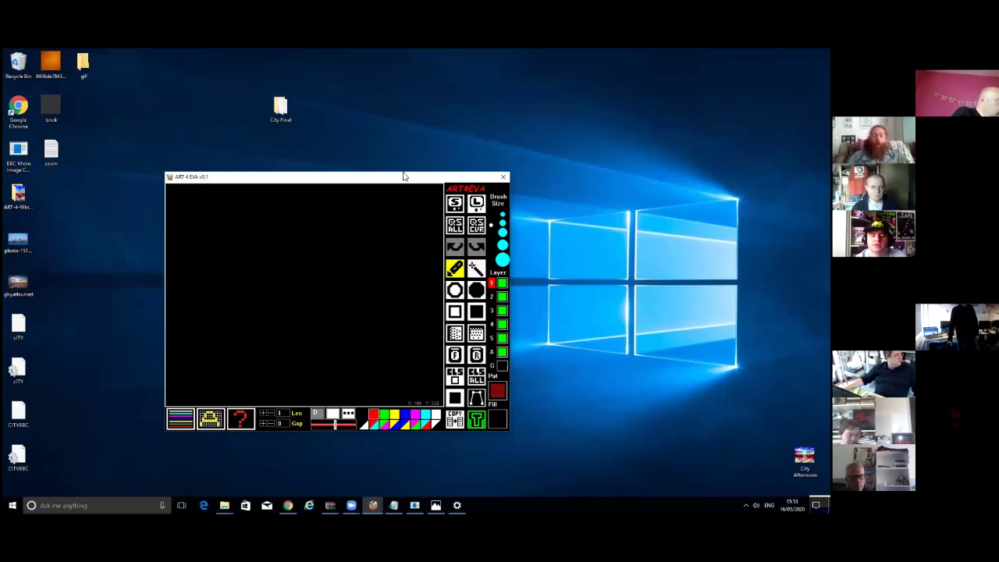
left_click(456, 402)
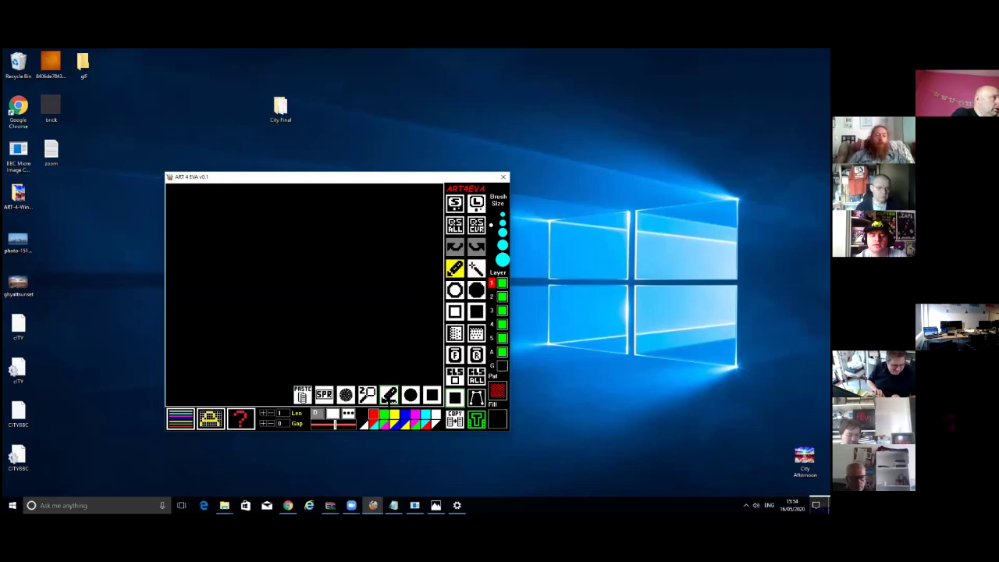
left_click(389, 396)
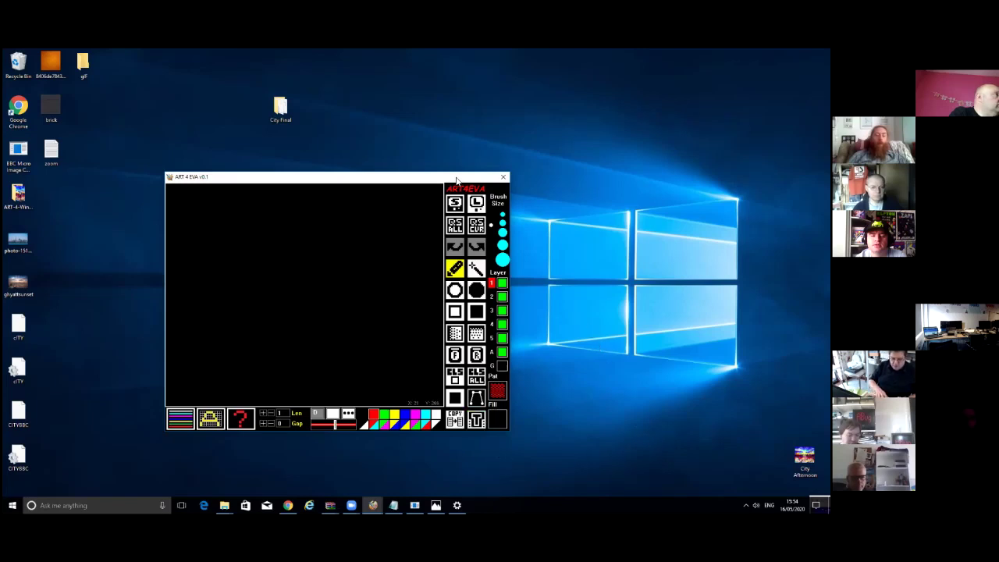
left_click_drag(457, 181, 464, 180)
left_click(510, 225)
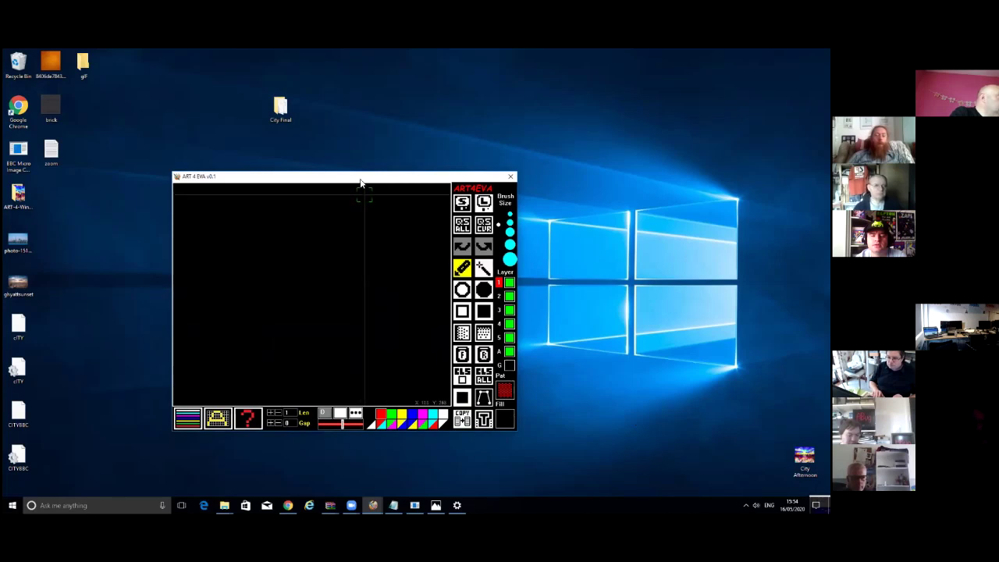
left_click_drag(357, 178, 361, 179)
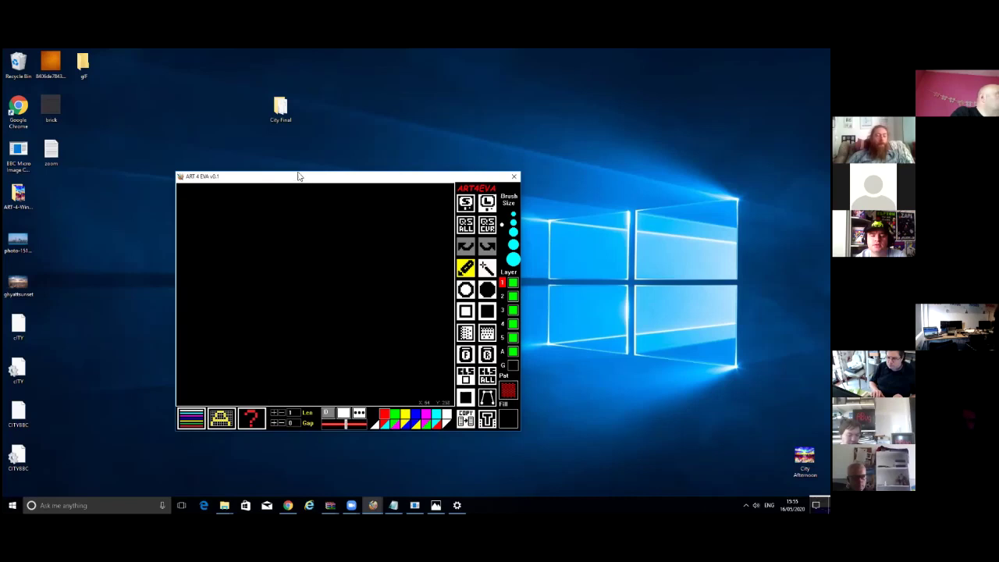
left_click_drag(298, 172, 301, 171)
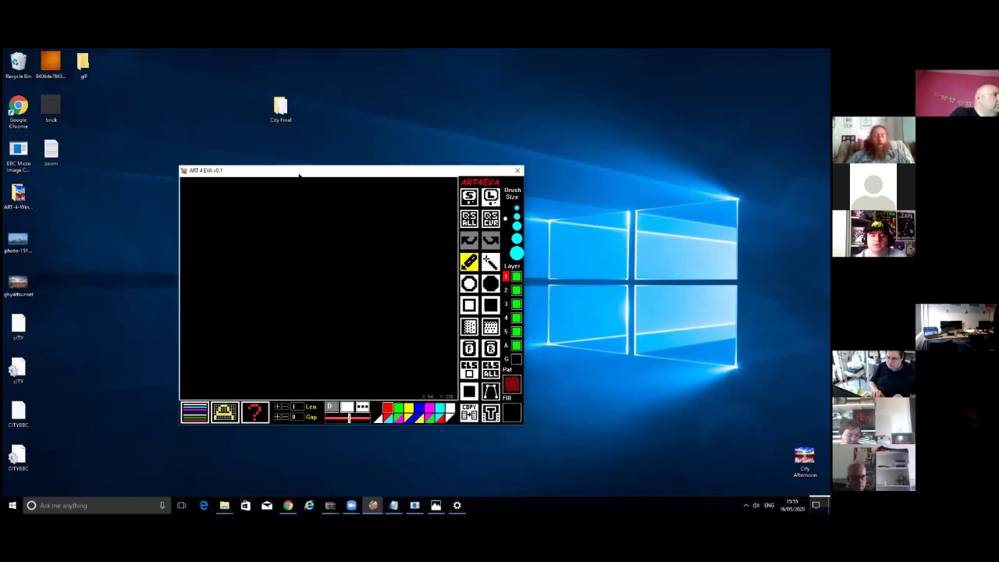
Load the desktop skyline photo into BBC Micro Image Converter, with Stretch Image enabled and Floyd-Steinberg (False) dithering
double_click(22, 157)
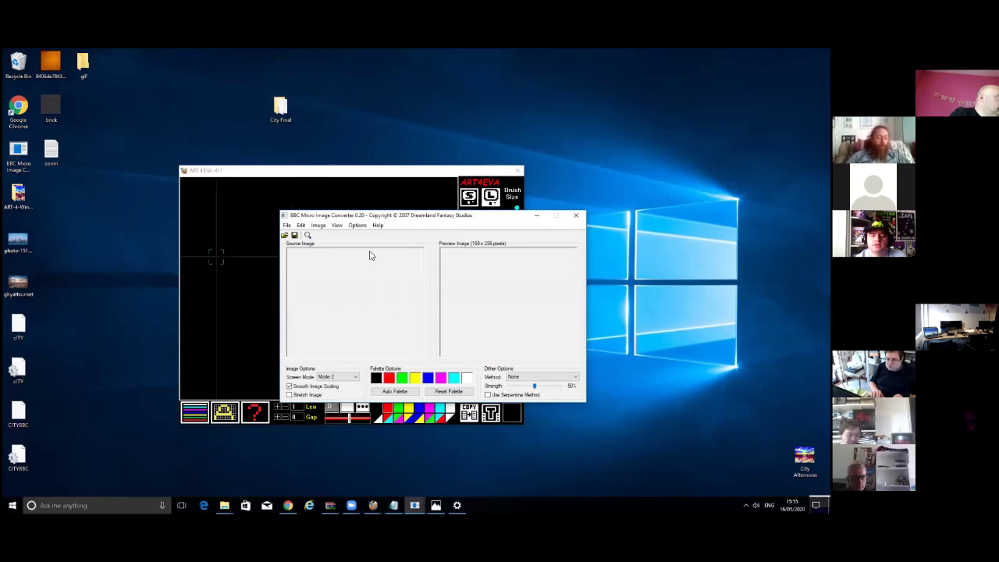
left_click_drag(17, 238, 405, 303)
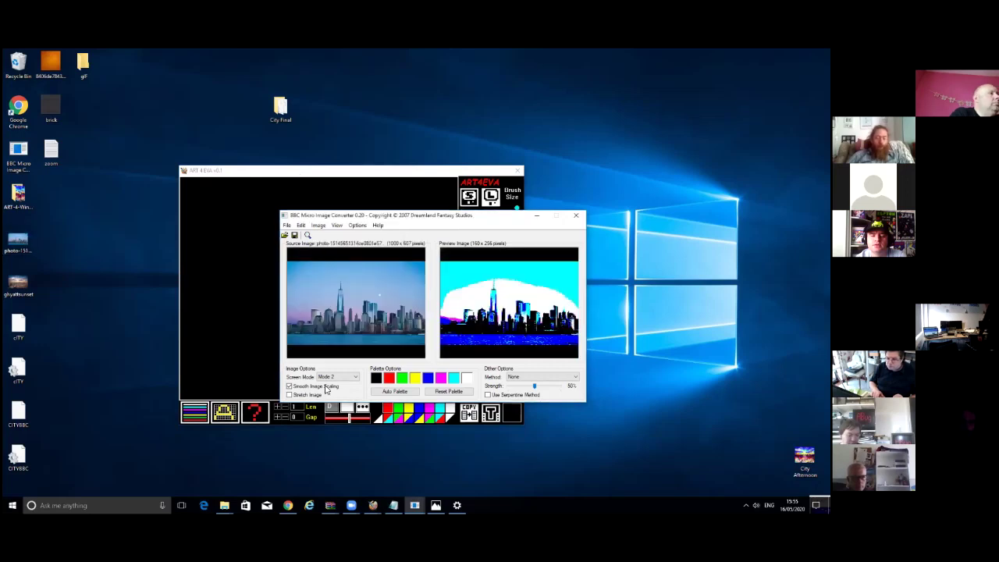
key("alt+s")
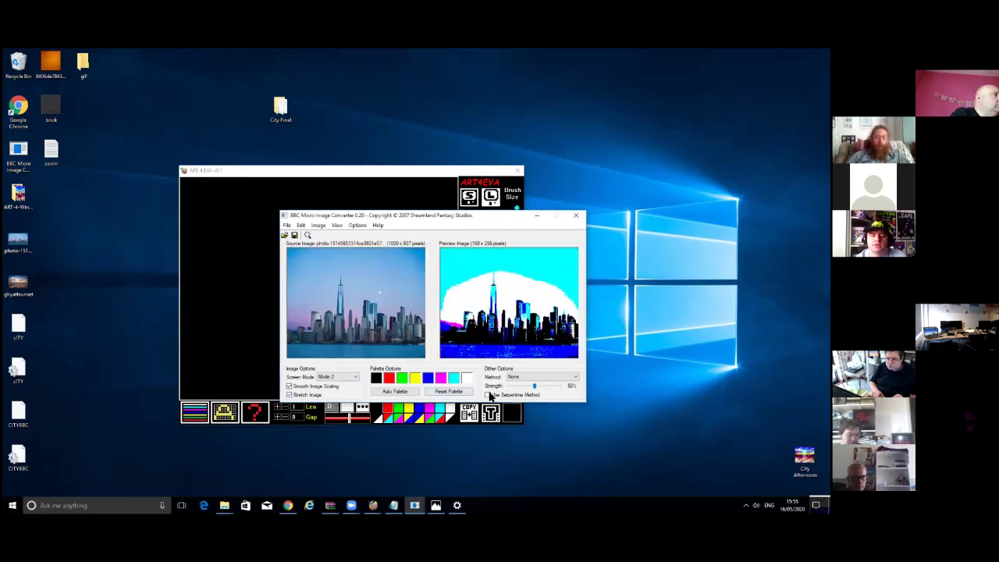
left_click(528, 378)
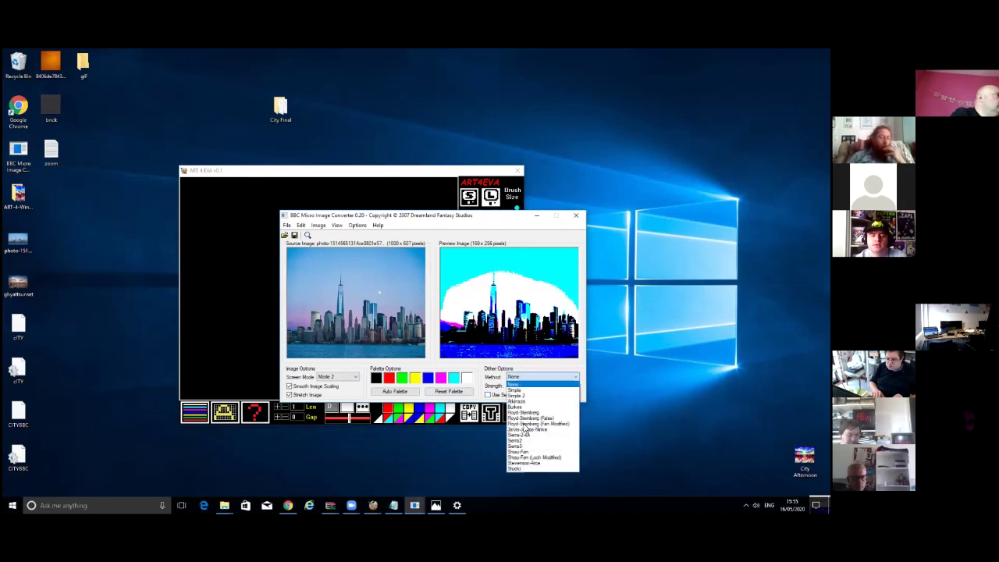
left_click(520, 392)
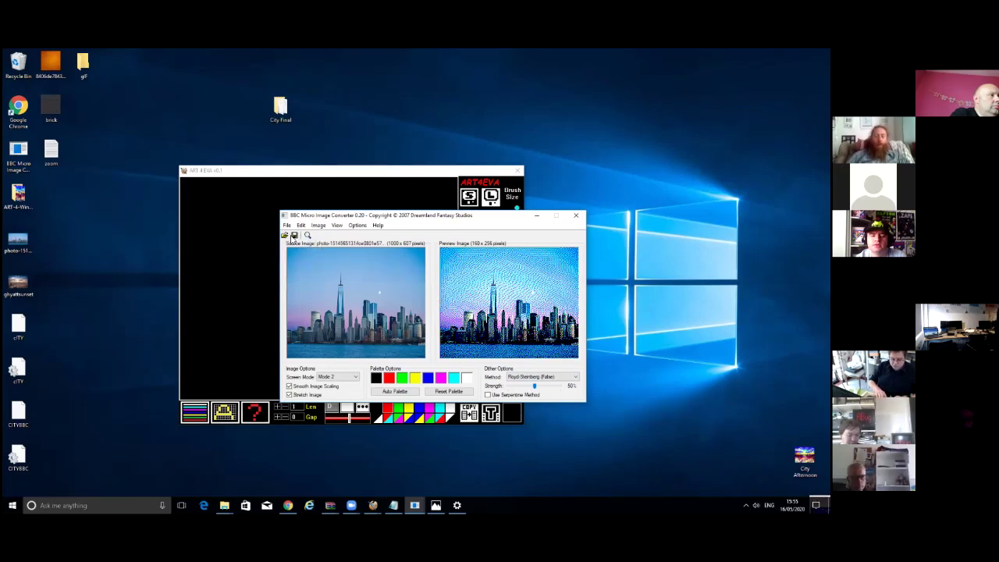
Save the converted image to the desktop as a BBC Micro Screen Dump named pic and close the converter
left_click(288, 225)
left_click(303, 257)
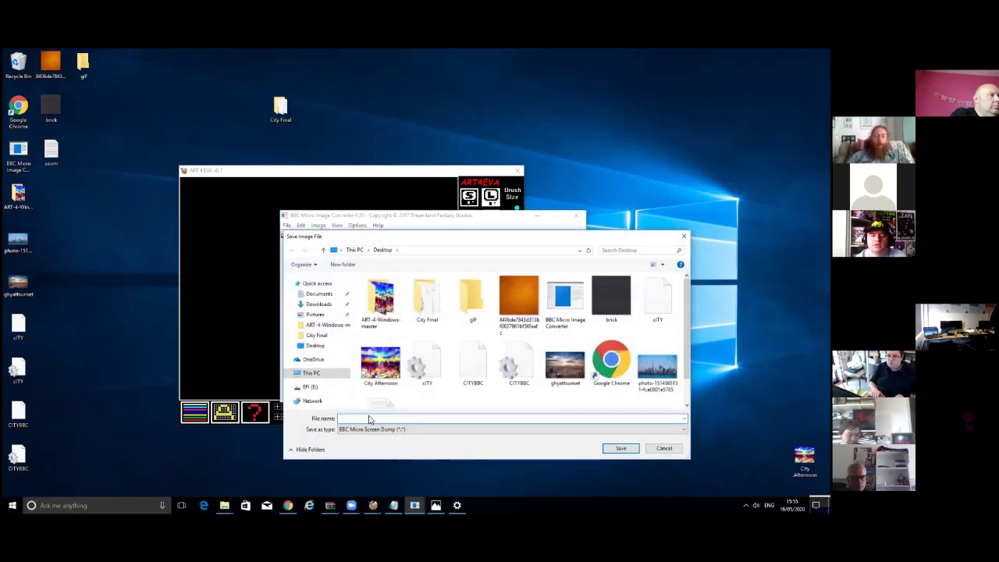
type("pic")
left_click(612, 448)
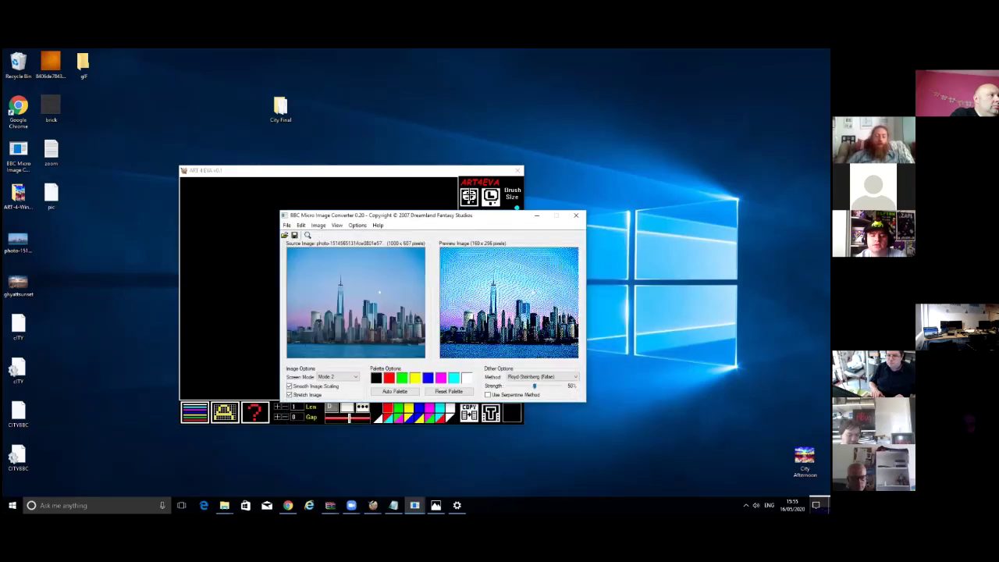
left_click(576, 215)
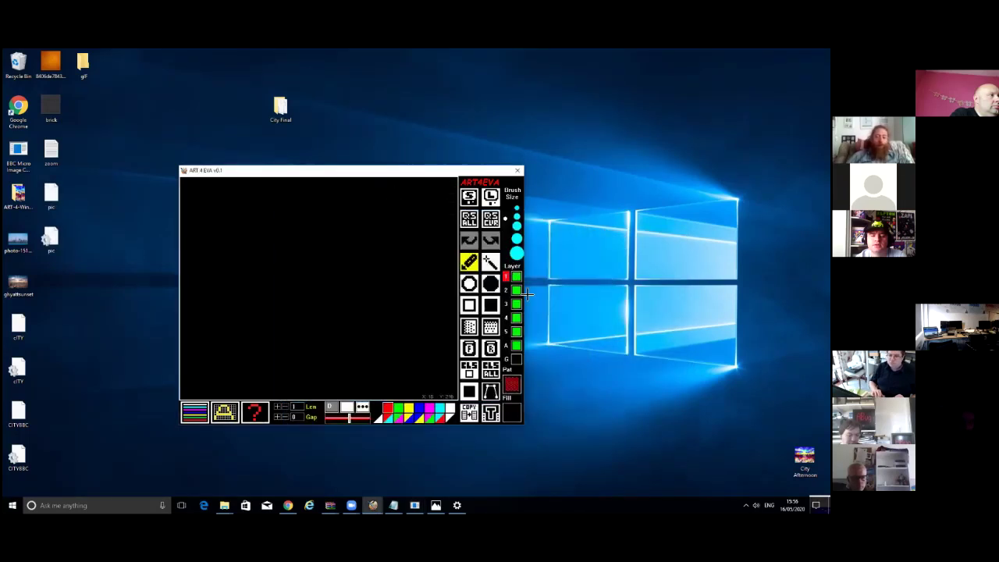
Load the desktop file pic into layer 1 of ART 4 EVA using the BBC file - Load Current Layer format
left_click(491, 198)
left_click(284, 197)
left_click(529, 381)
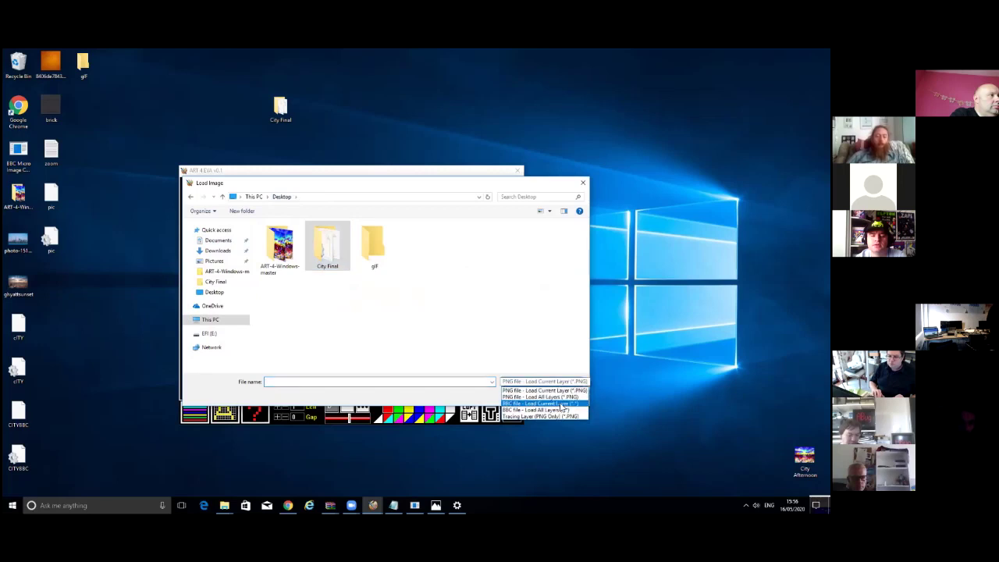
left_click(547, 404)
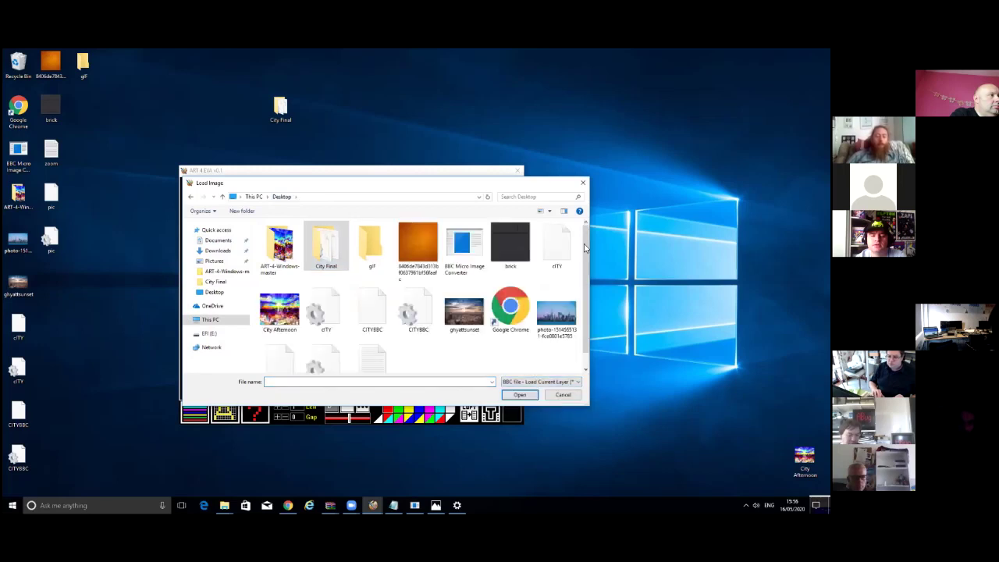
scroll(367, 330, "down", 1)
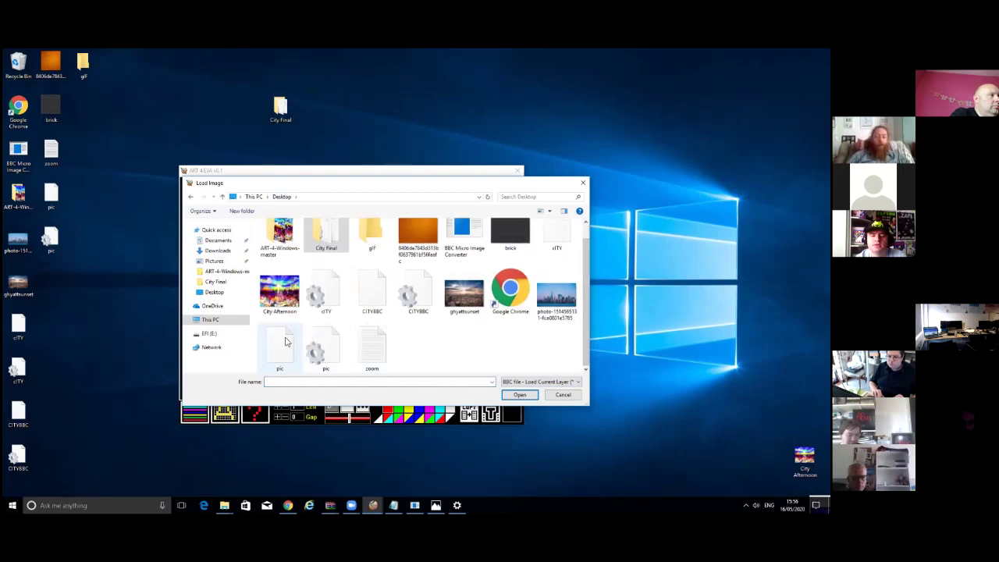
double_click(279, 344)
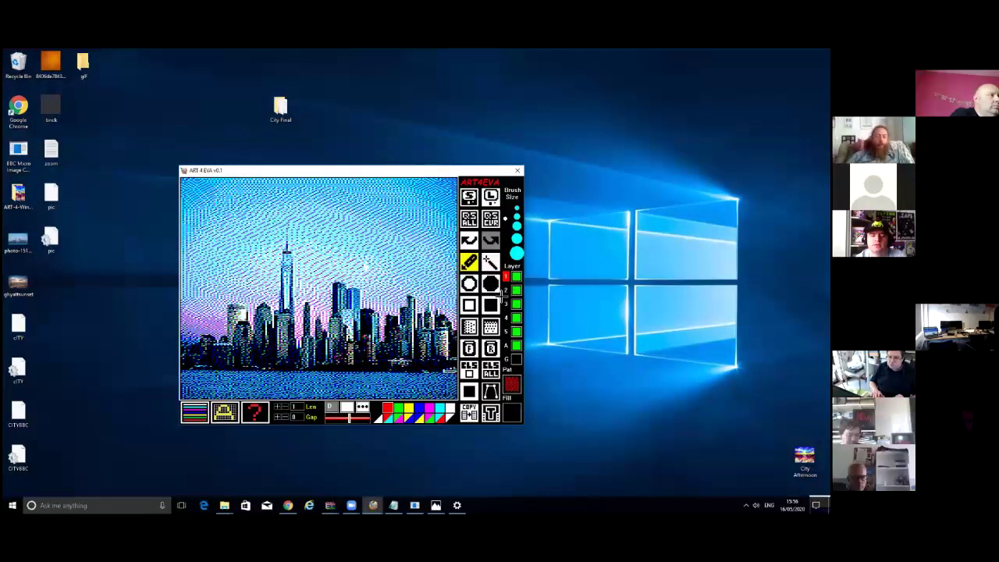
Switch to layer 2 and back to layer 1, and clear all layers of the drawing
left_click(506, 290)
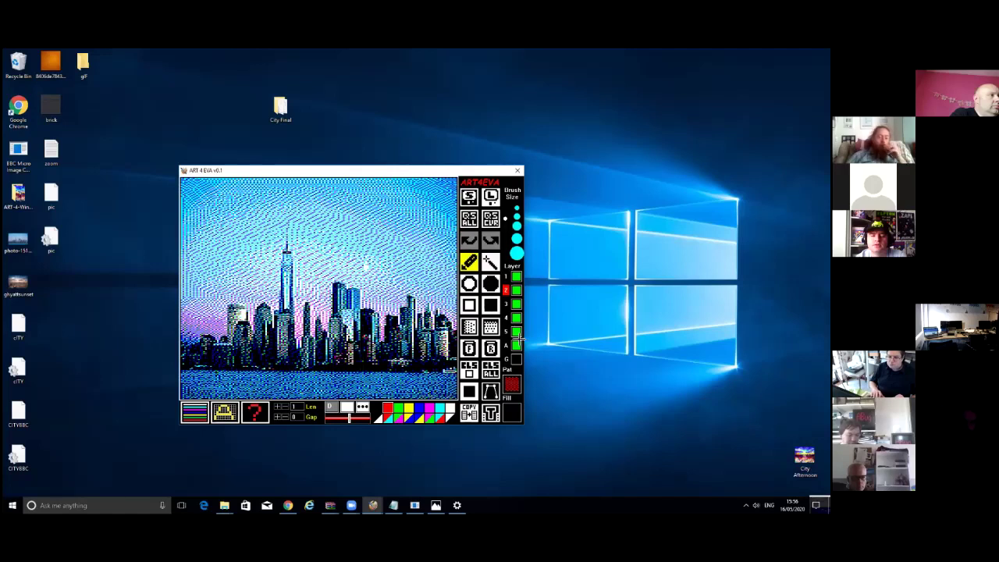
left_click(506, 276)
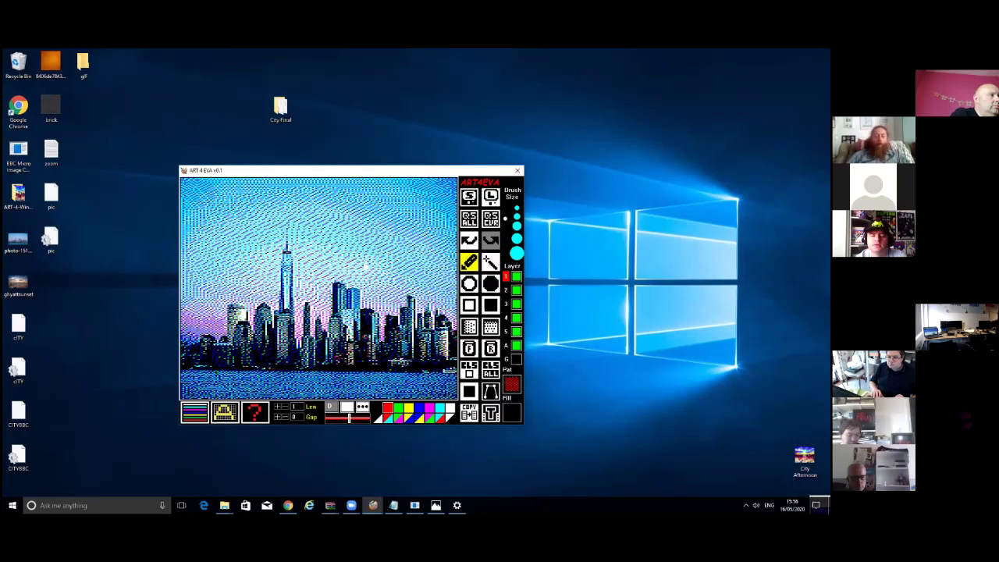
left_click(490, 370)
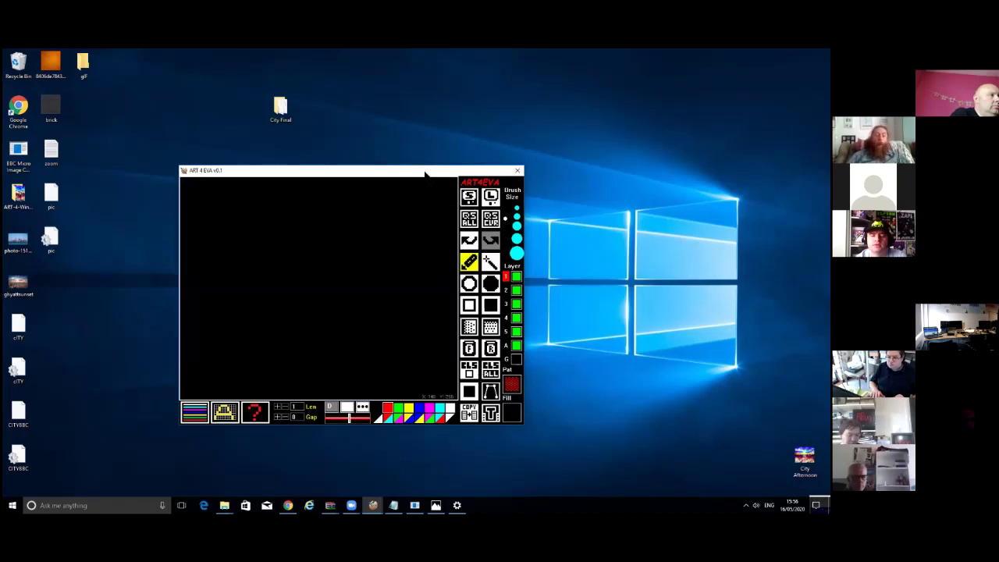
left_click_drag(425, 173, 490, 152)
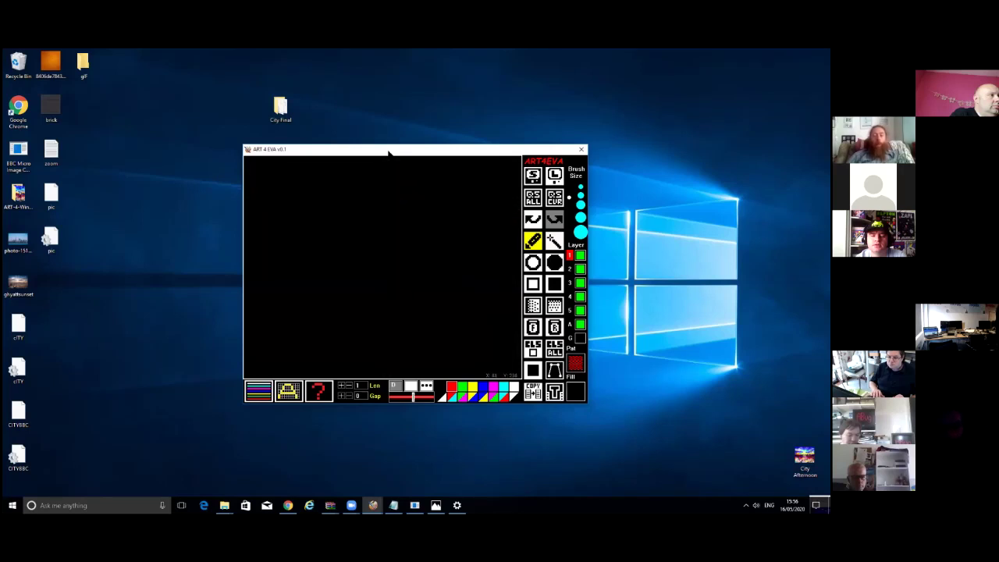
View the desktop skyline photo, close it, open ghyattsunset.jpg and arrange its window beside the drawing program
left_click_drag(394, 154, 442, 153)
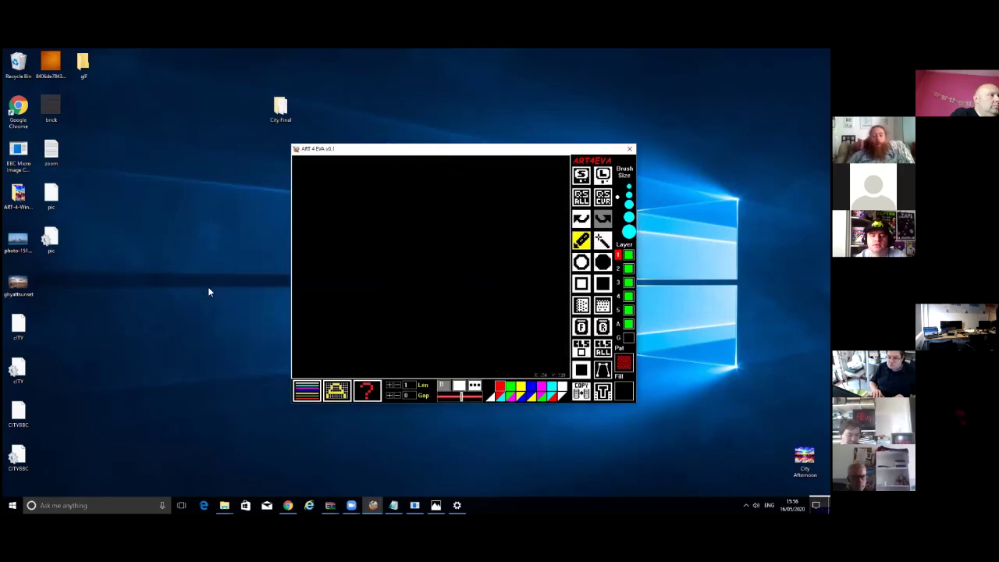
double_click(24, 247)
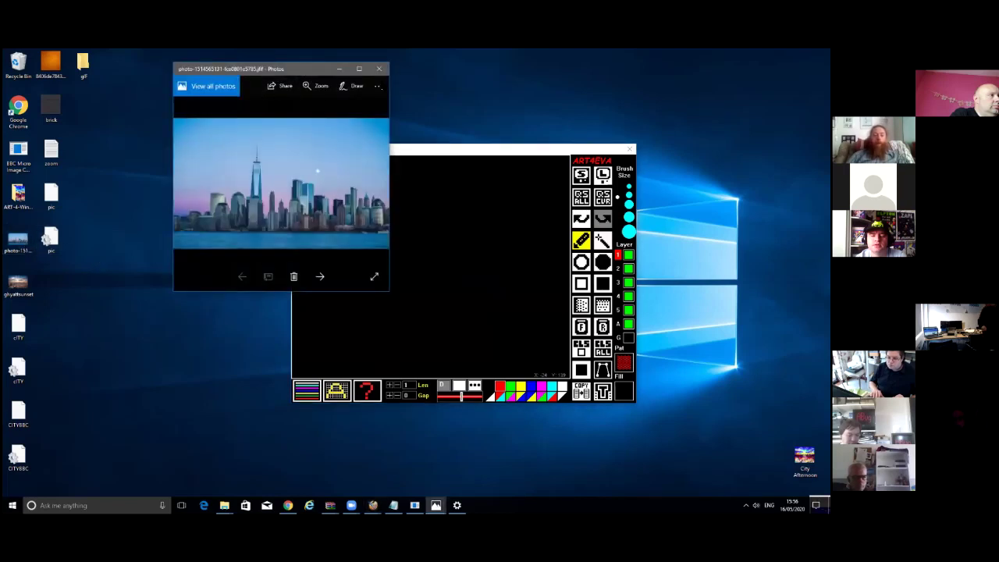
left_click(379, 68)
key("Return")
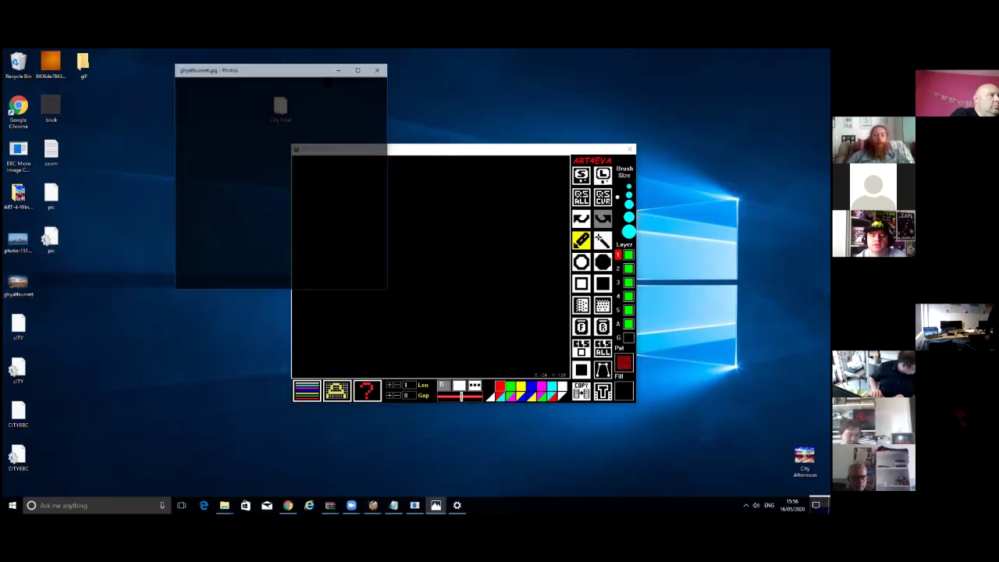
left_click_drag(324, 76, 177, 158)
left_click_drag(436, 137, 414, 139)
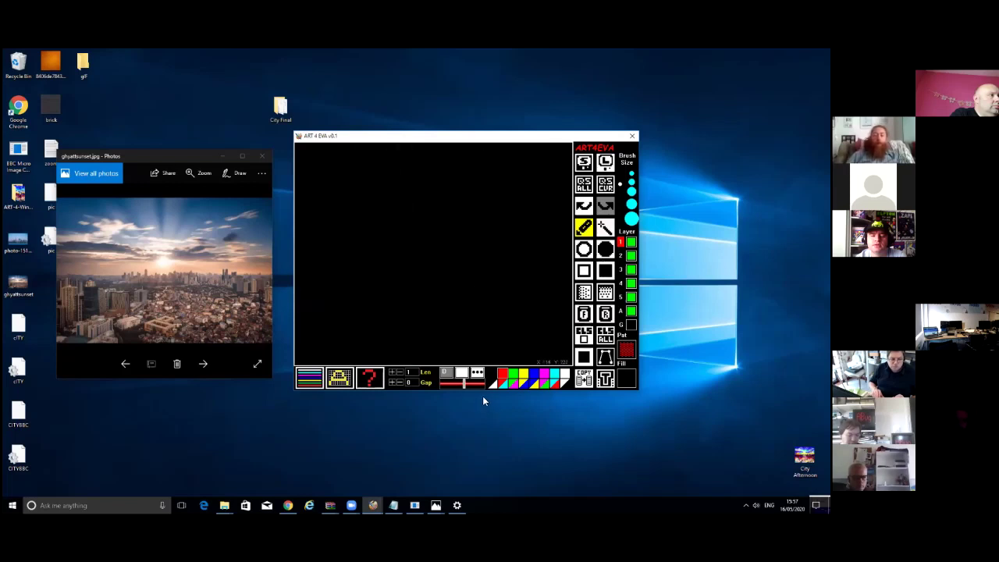
Select solid red from the pattern palette as the drawing pattern, and replace it with a sparse red dither
left_click(309, 377)
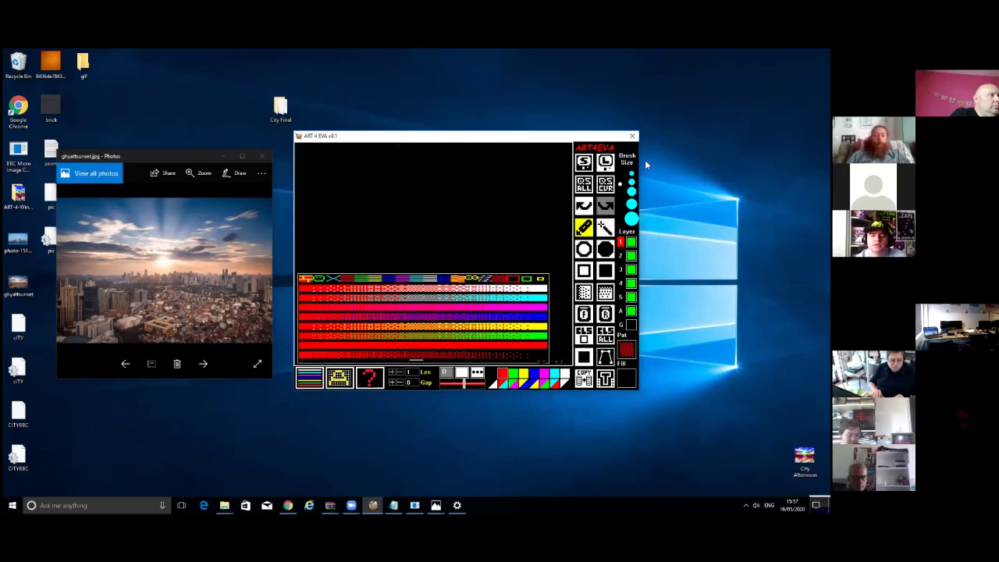
left_click(309, 303)
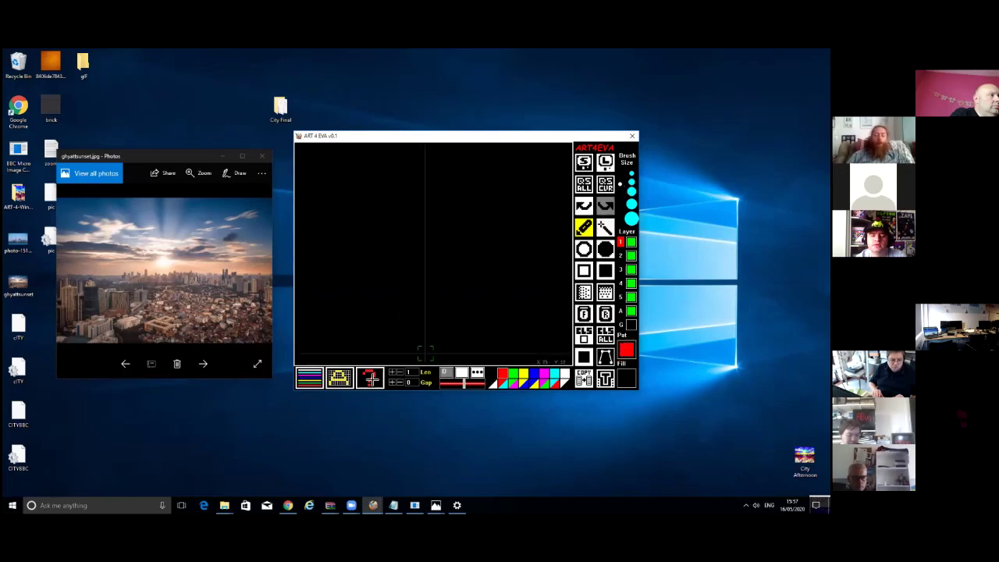
left_click(310, 377)
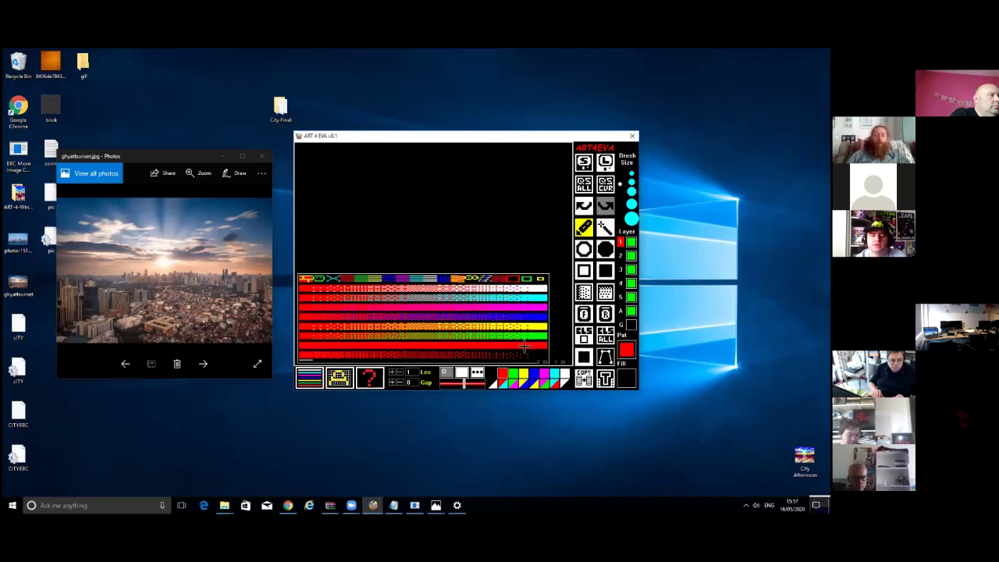
left_click(485, 355)
left_click(310, 380)
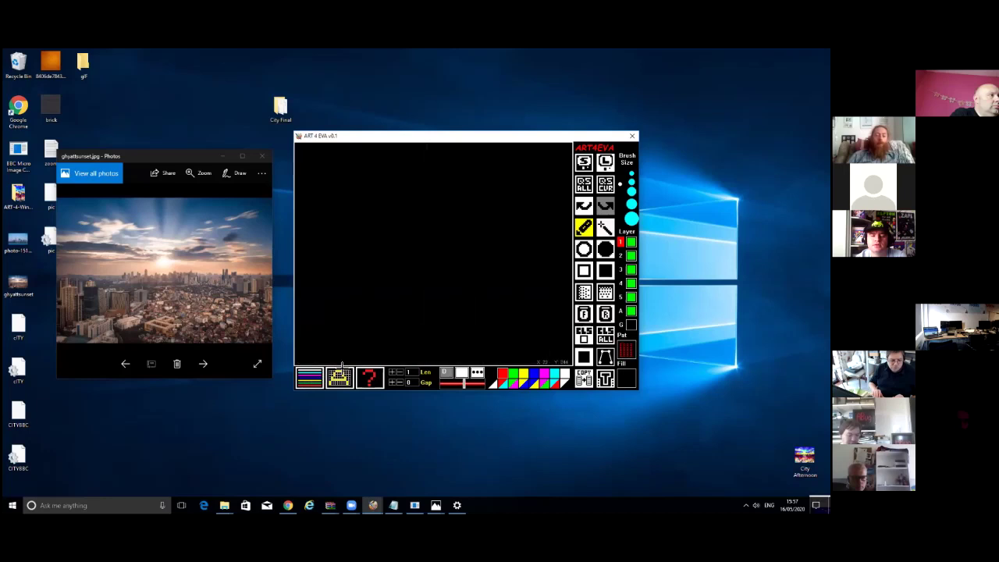
View the custom pattern editor with its enlarged brick pattern, and return to the pattern palette
right_click(363, 279)
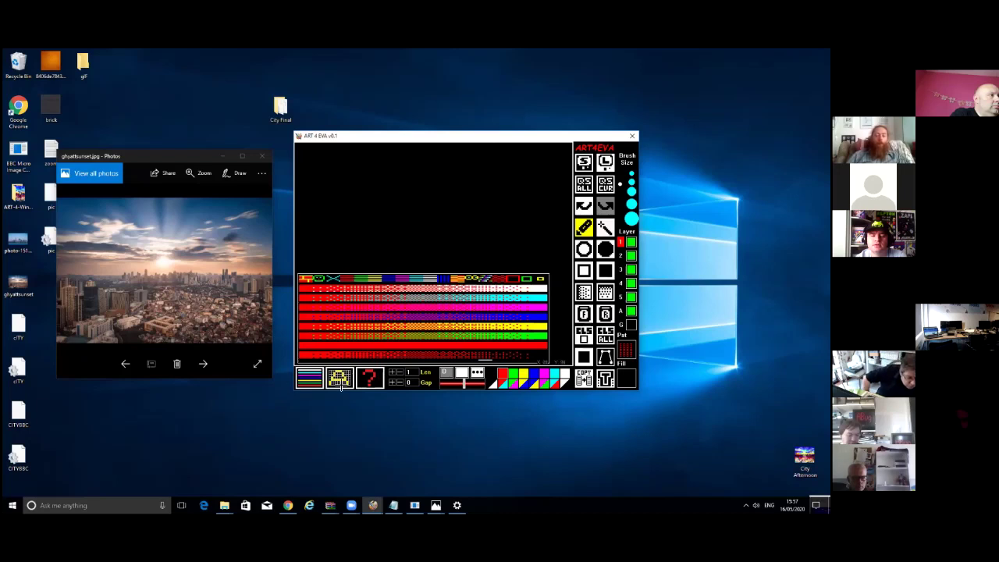
left_click(371, 383)
left_click(372, 382)
left_click(344, 383)
left_click(344, 383)
left_click(345, 383)
left_click(344, 383)
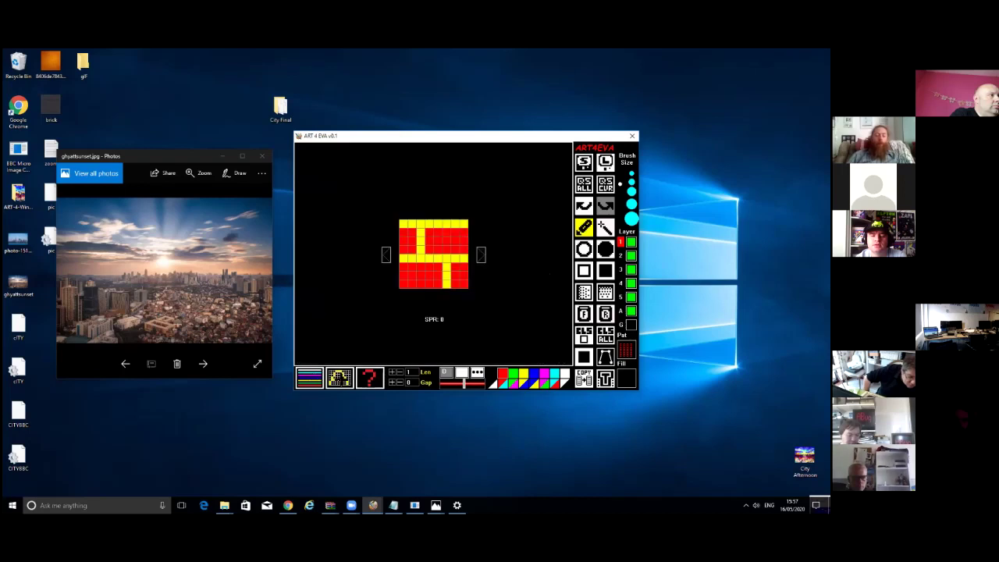
left_click(310, 378)
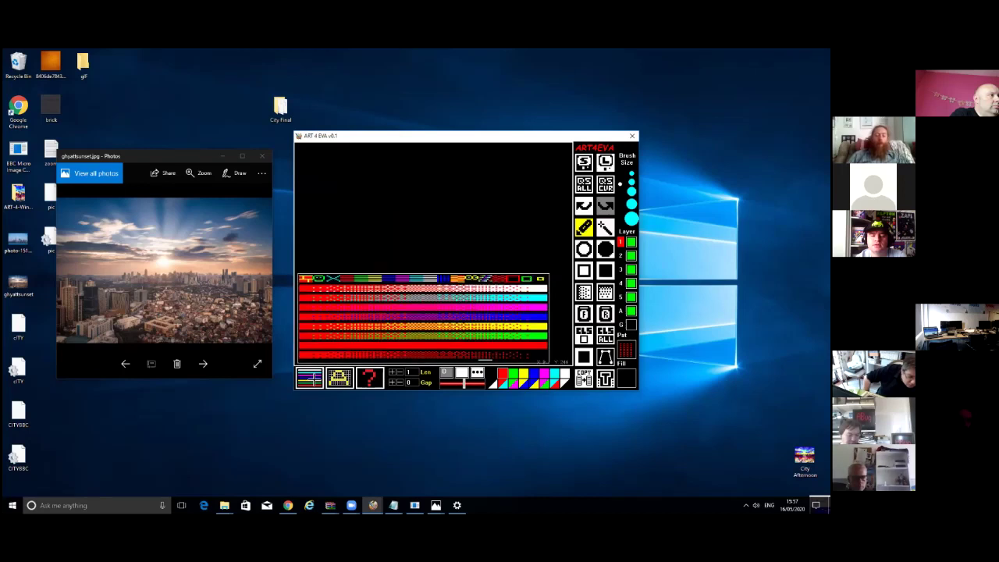
left_click(310, 378)
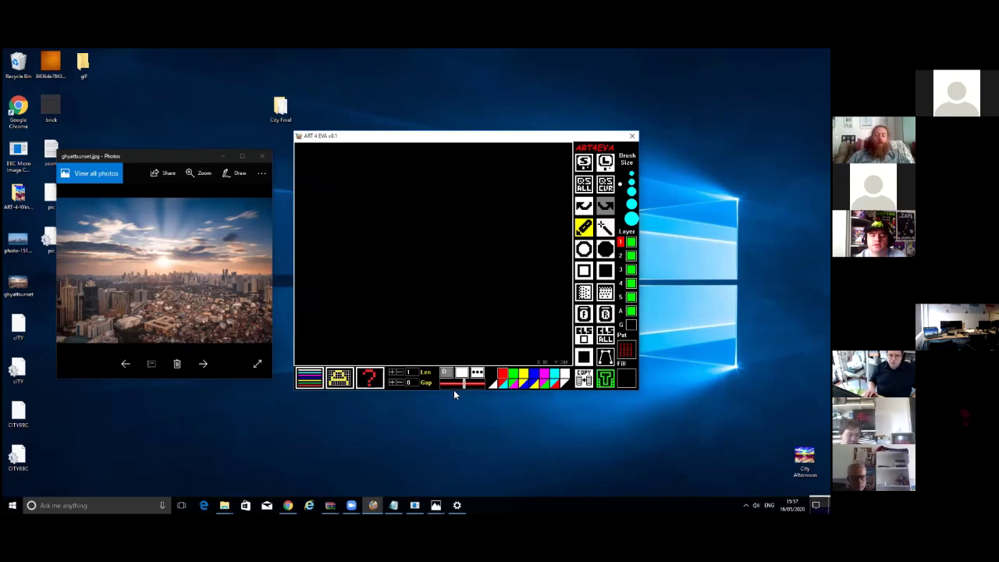
Paint red dithered strokes near the middle of the canvas and pick a sparser red dither pattern from the palette
left_click(303, 374)
left_click(595, 267)
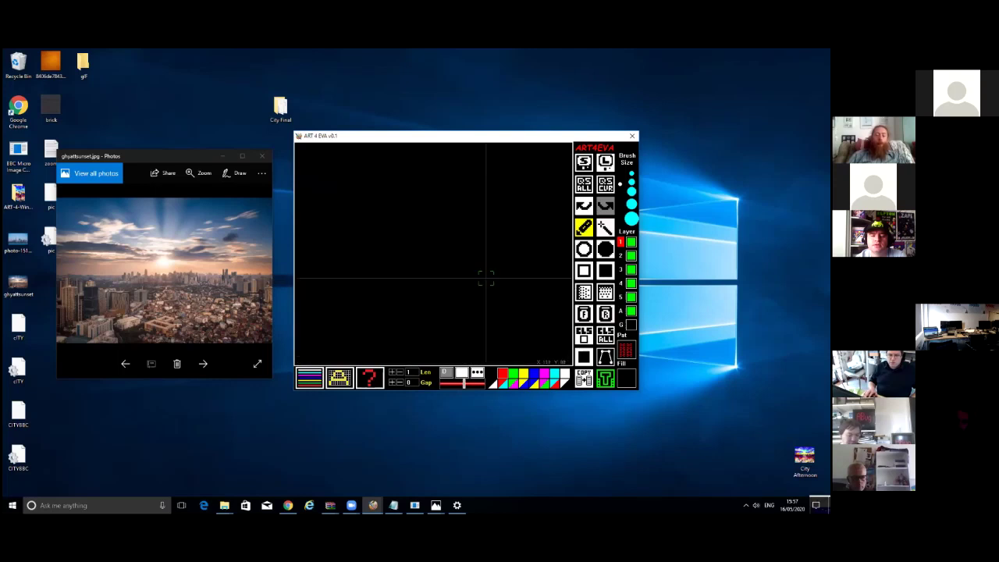
mouse_move(469, 269)
left_mouse_down()
mouse_move(413, 234)
mouse_move(469, 286)
left_mouse_up()
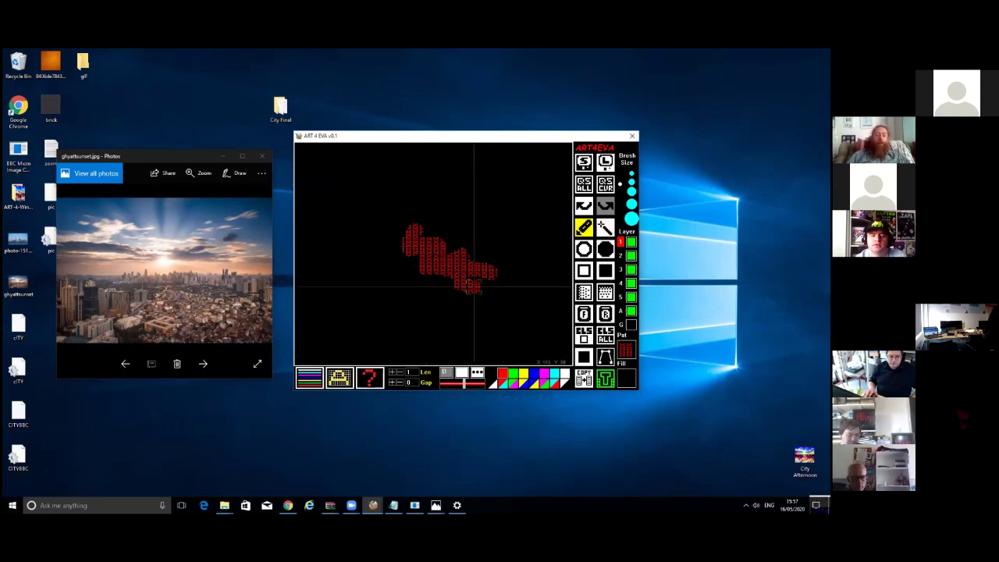
left_click(312, 378)
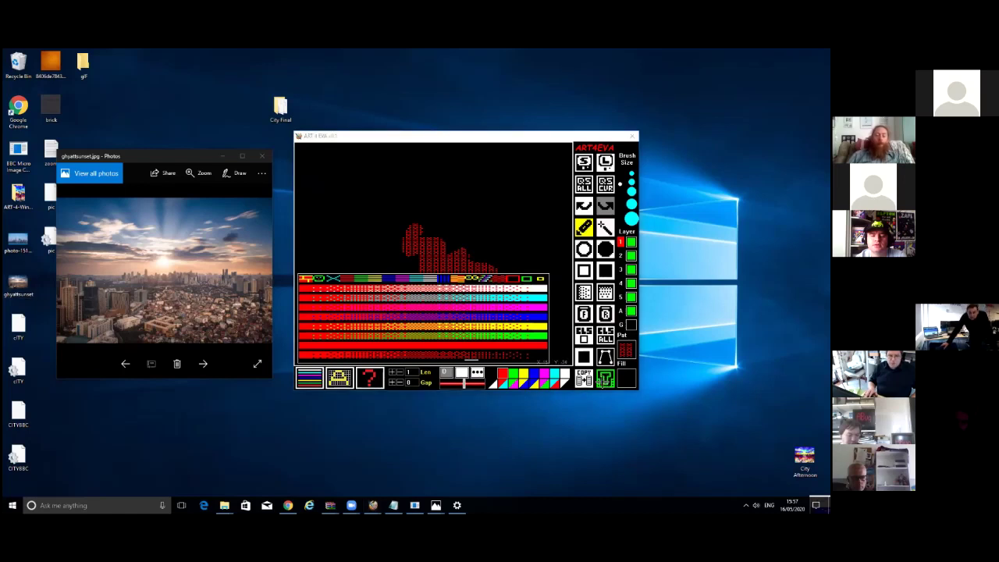
left_click(492, 375)
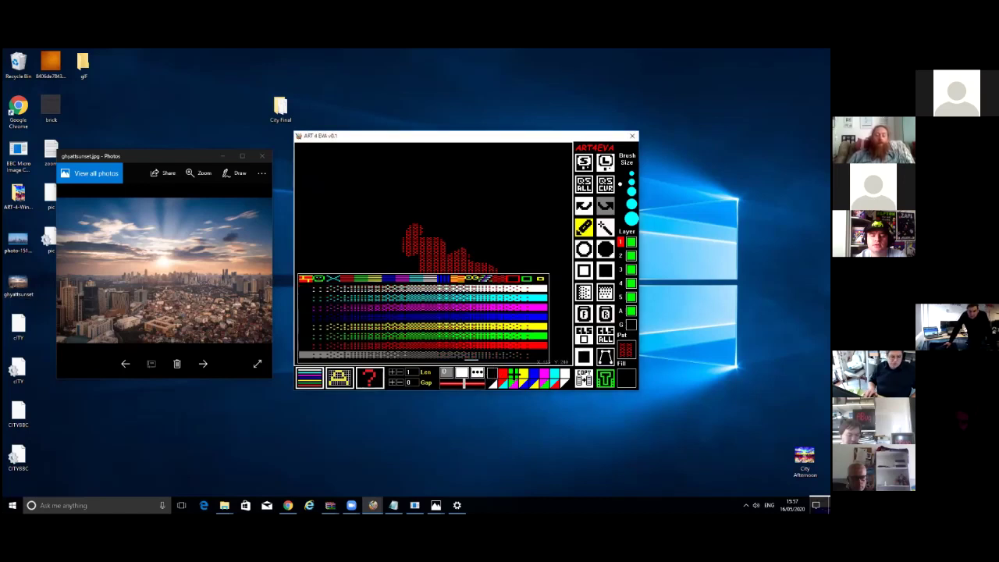
left_click(500, 355)
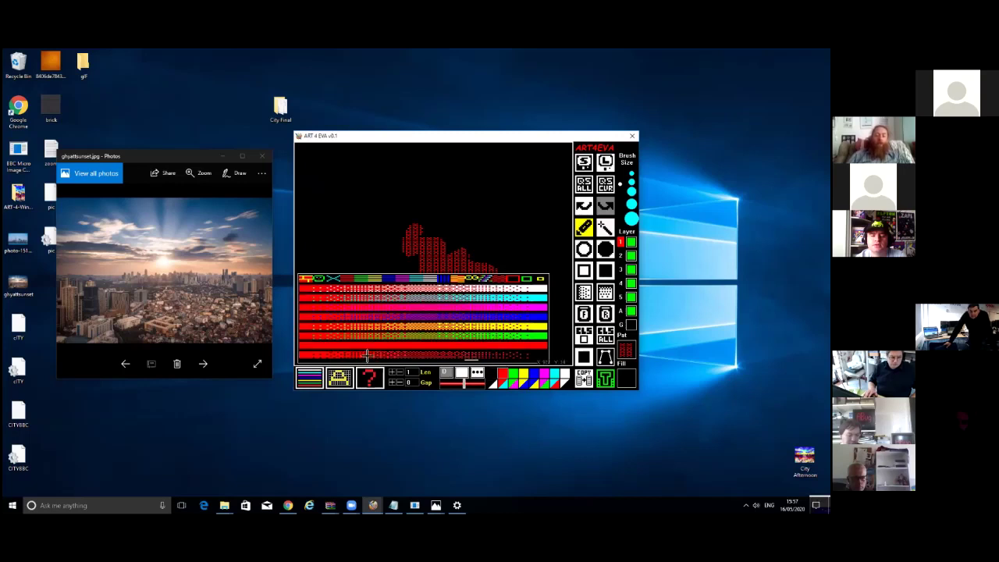
left_click(519, 355)
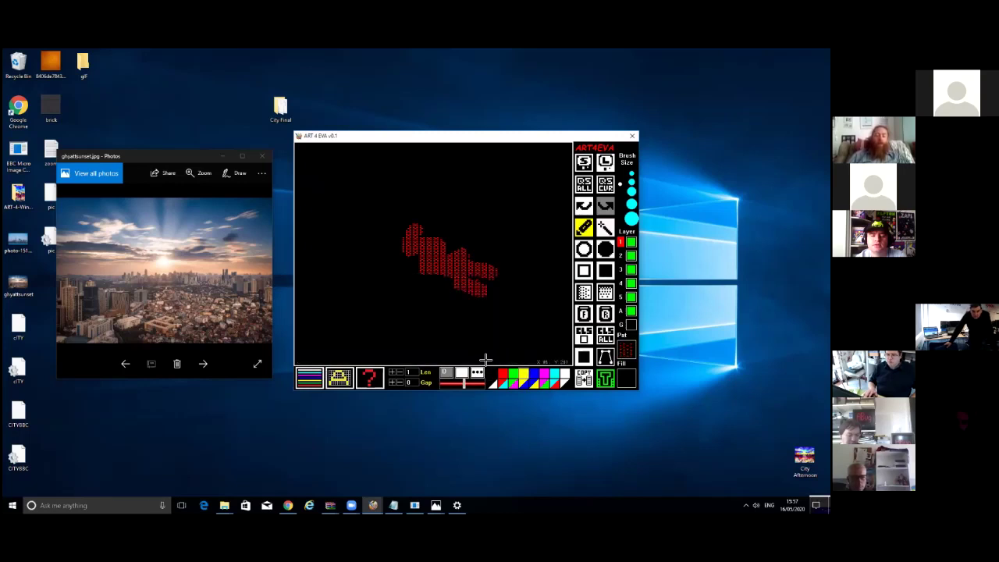
Paint yellow dithered strokes above and around the red ones, using a denser and a sparser yellow pattern
left_click(523, 373)
left_click(497, 356)
mouse_move(478, 241)
left_mouse_down()
mouse_move(449, 244)
mouse_move(424, 224)
mouse_move(482, 269)
left_mouse_up()
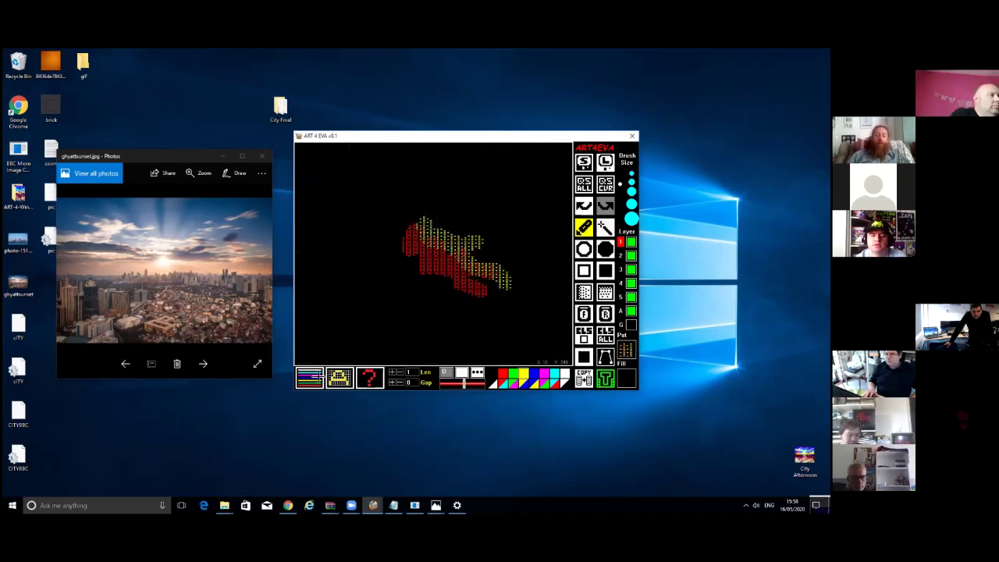
right_click(501, 357)
left_click(500, 357)
mouse_move(484, 292)
left_mouse_down()
mouse_move(434, 279)
mouse_move(400, 227)
mouse_move(445, 275)
mouse_move(492, 297)
mouse_move(483, 252)
mouse_move(442, 226)
mouse_move(400, 219)
mouse_move(494, 243)
mouse_move(508, 280)
mouse_move(474, 273)
left_mouse_up()
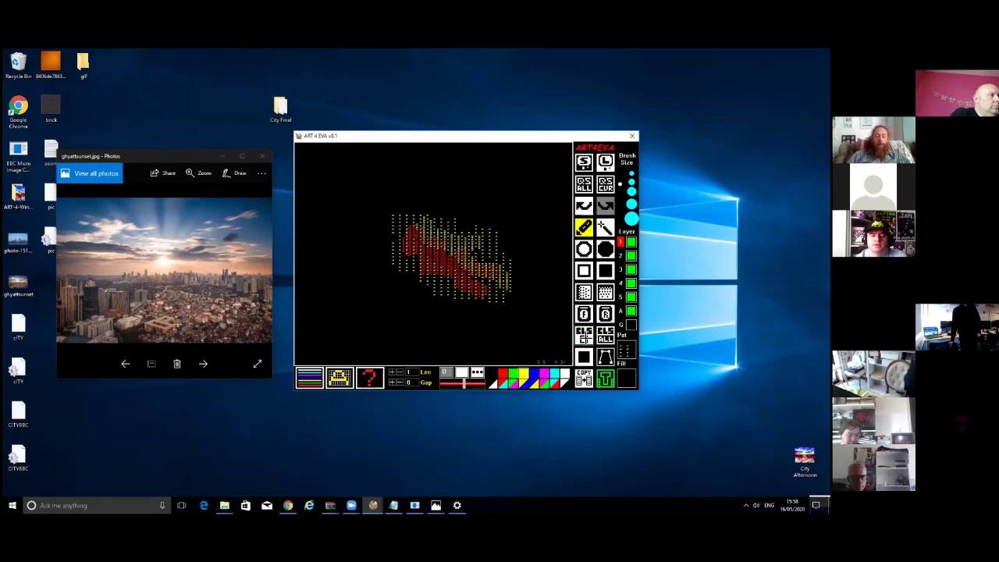
Clear all layers of the drawing and activate the vertical gradient rectangle tool
left_click(606, 336)
left_click(606, 313)
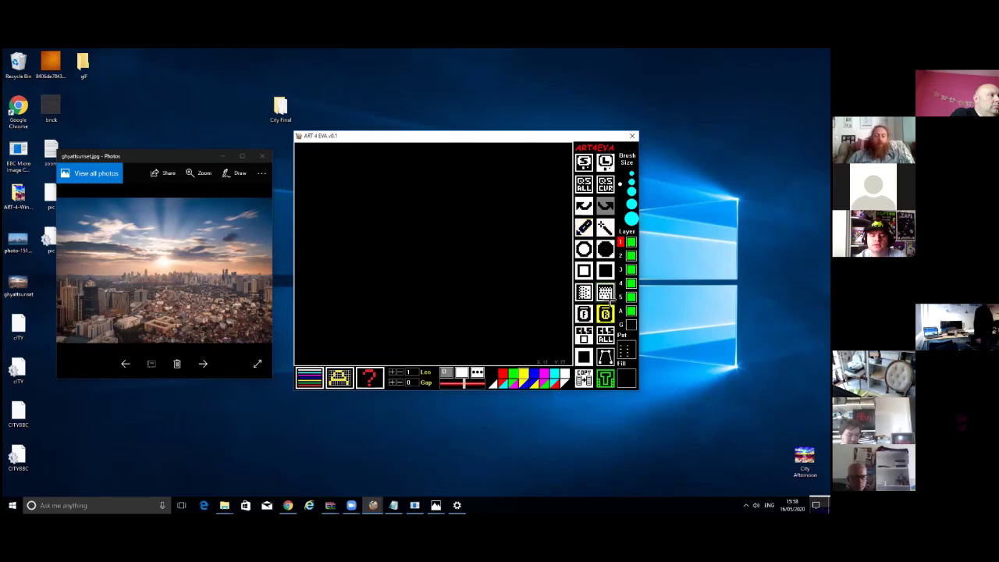
left_click(606, 292)
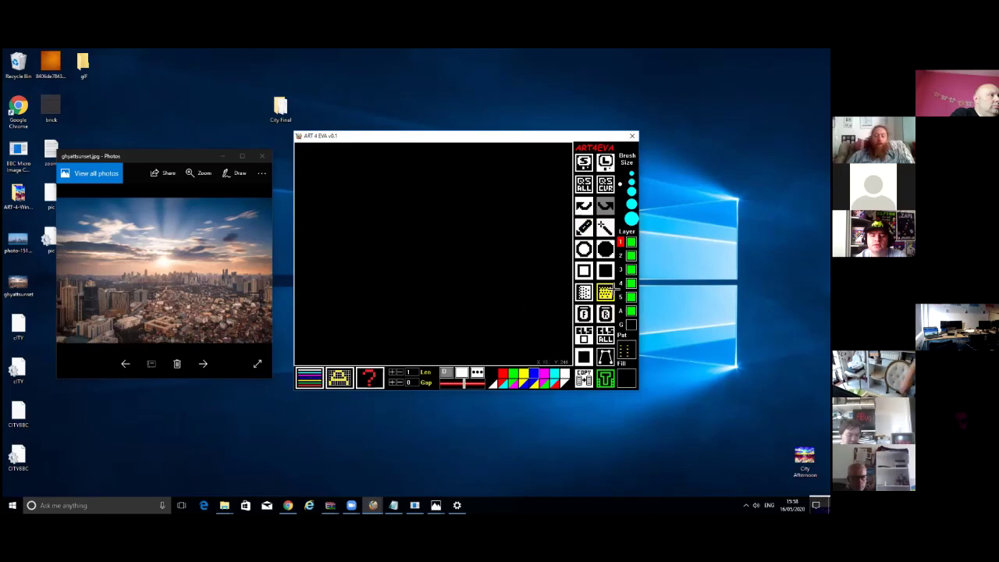
Draw a blue-to-magenta gradient rectangle in the middle of the canvas and several smaller ones near its lower right
left_click(310, 378)
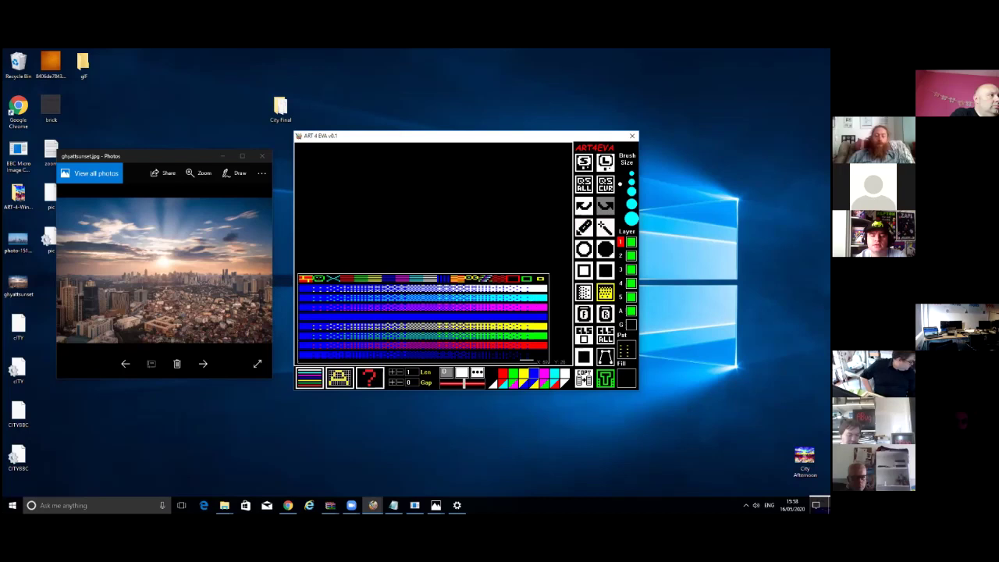
left_click(546, 308)
left_click_drag(439, 227, 478, 285)
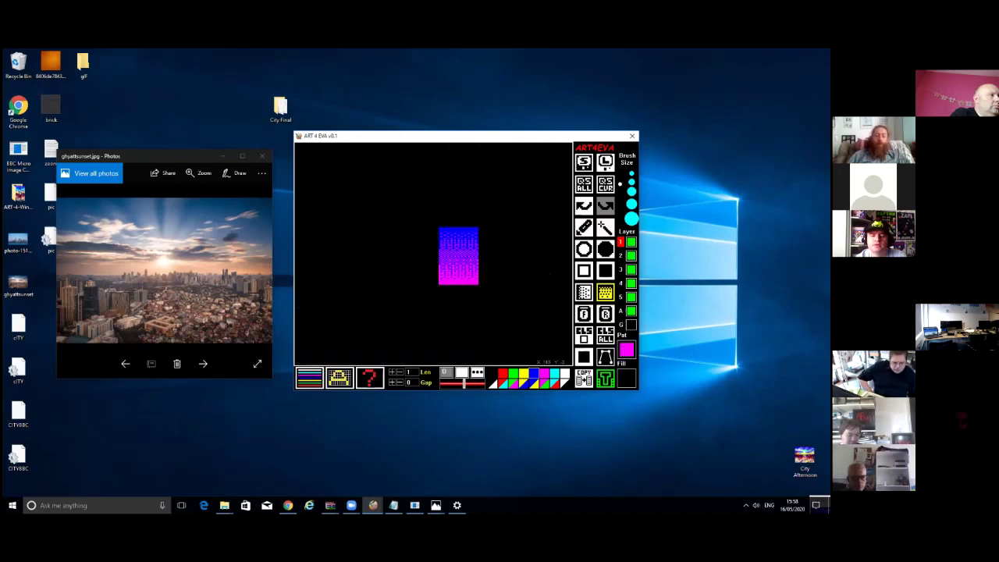
left_click_drag(520, 316, 530, 347)
left_click_drag(489, 317, 496, 343)
left_click_drag(479, 325, 484, 334)
left_click_drag(456, 312, 456, 327)
left_click_drag(461, 309, 498, 319)
left_click_drag(521, 308, 537, 345)
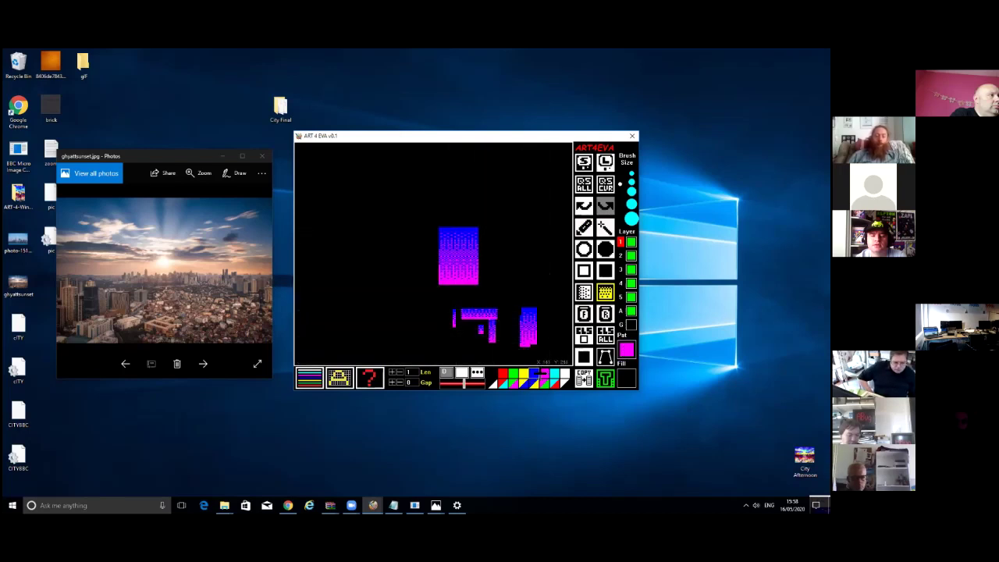
Choose black for both gradient colours and draw a gradient rectangle over the upper left of the central blue-to-magenta block
left_click(320, 378)
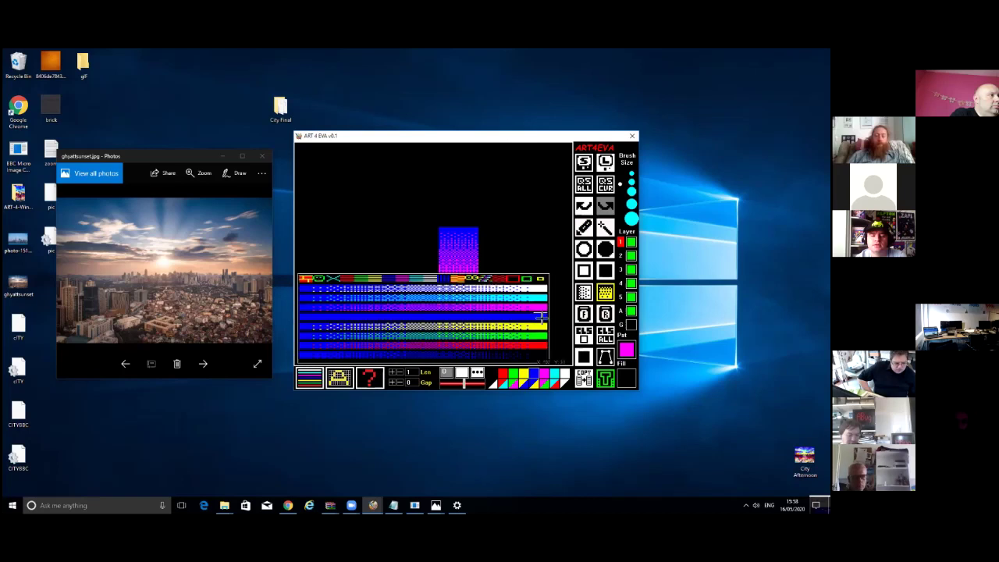
left_click(525, 239)
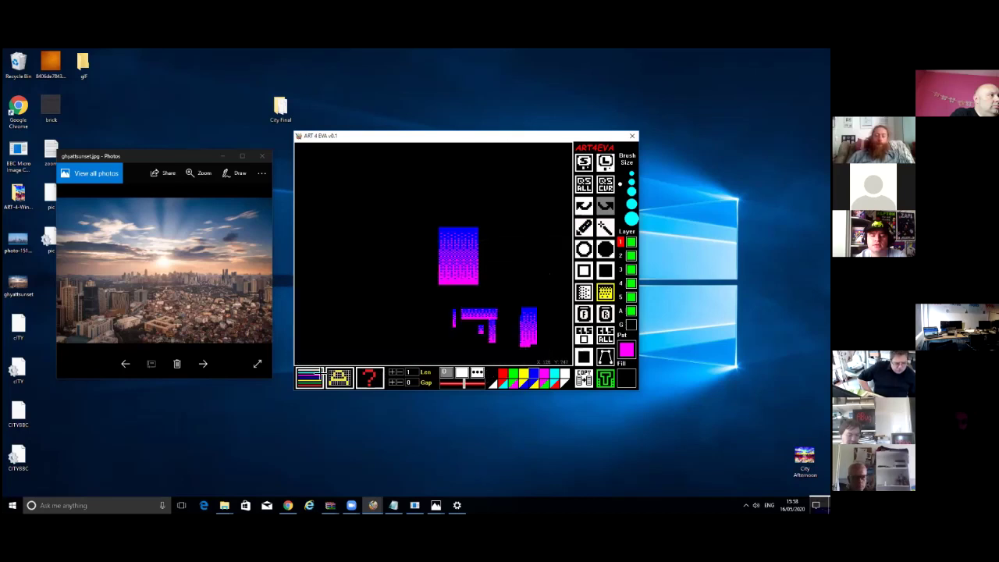
left_click(535, 369)
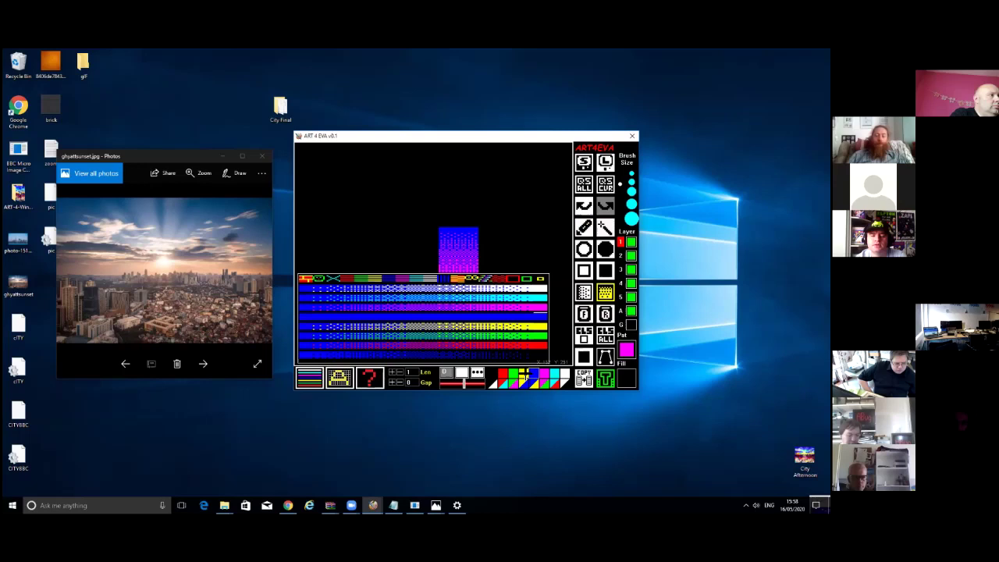
left_click(315, 381)
left_click(315, 380)
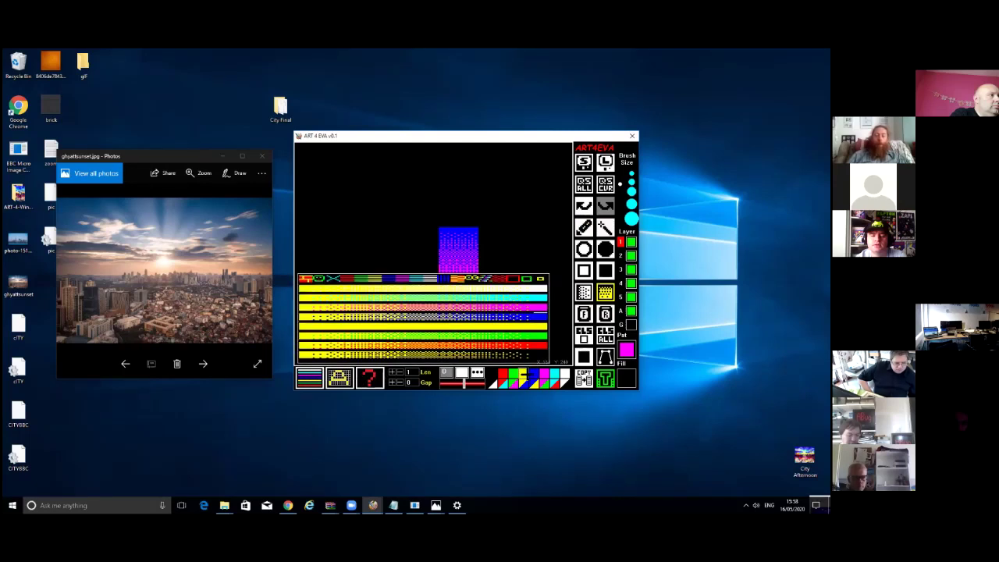
left_click(493, 377)
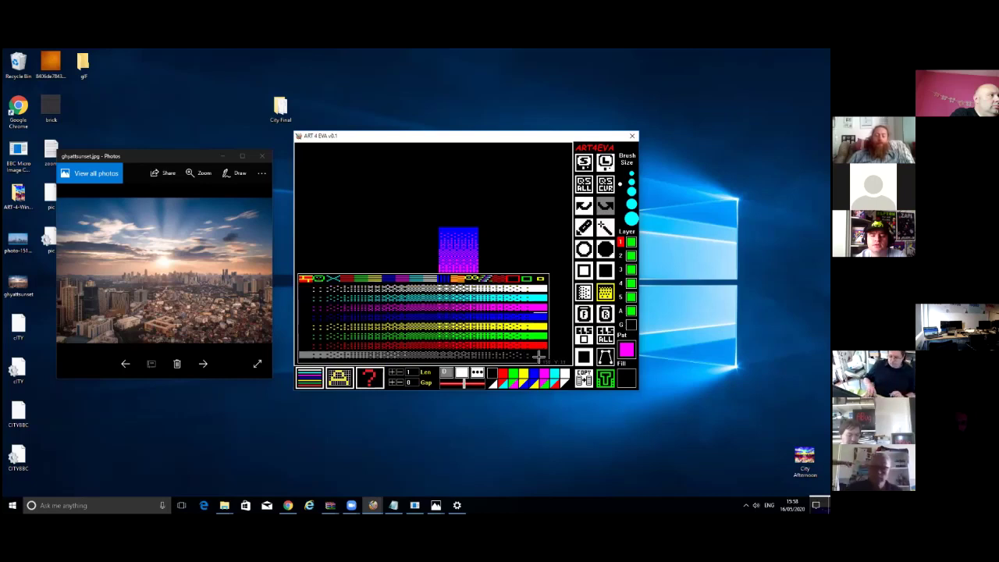
left_click(536, 353)
left_click_drag(424, 207, 464, 255)
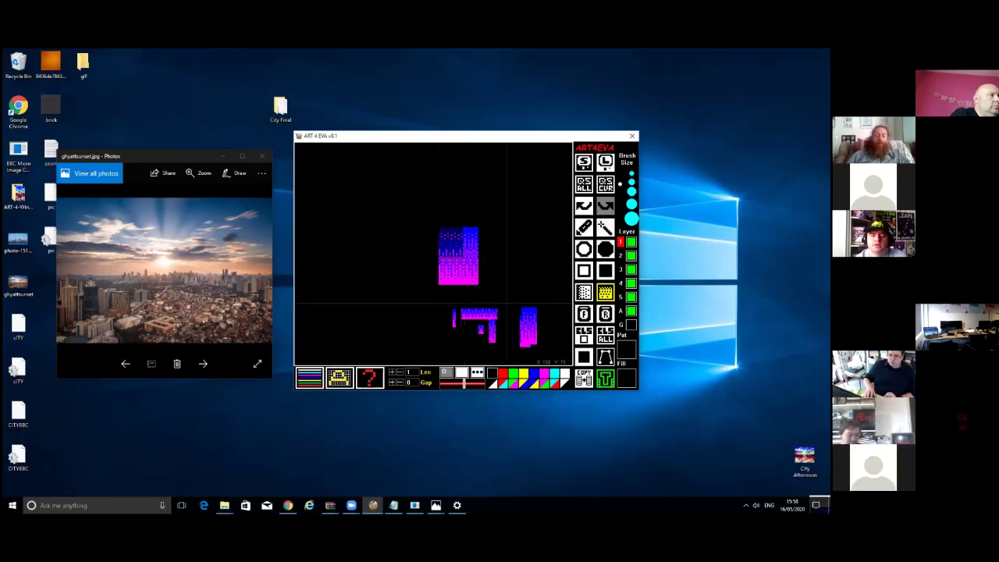
Set yellow as the start colour and draw several yellow-to-black gradient rectangles of different sizes across the canvas
left_click(524, 374)
left_click_drag(522, 291, 546, 334)
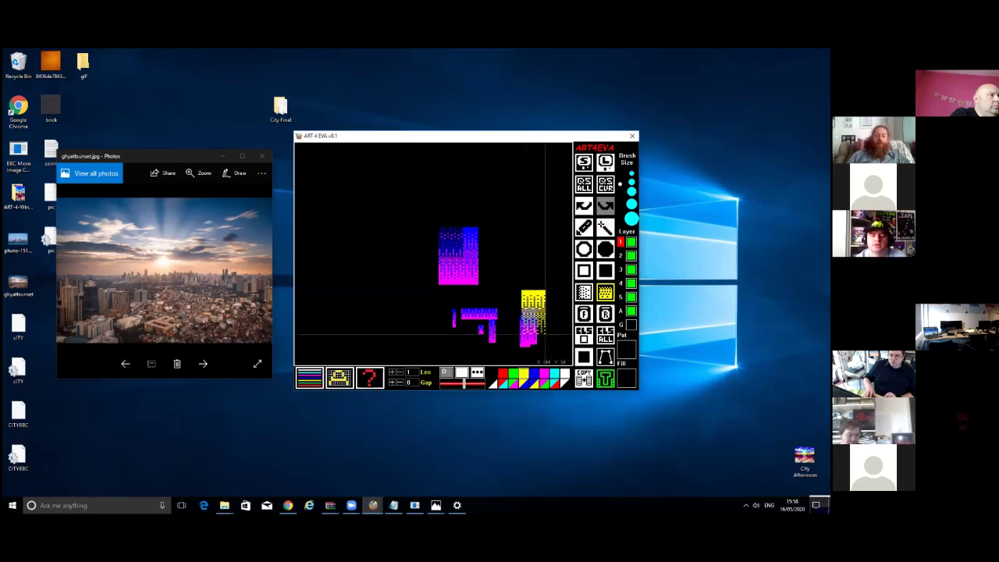
left_click_drag(456, 209, 497, 274)
mouse_move(420, 250)
left_mouse_down()
mouse_move(428, 293)
mouse_move(480, 313)
mouse_move(499, 342)
mouse_move(460, 351)
left_mouse_up()
left_click_drag(394, 299, 409, 334)
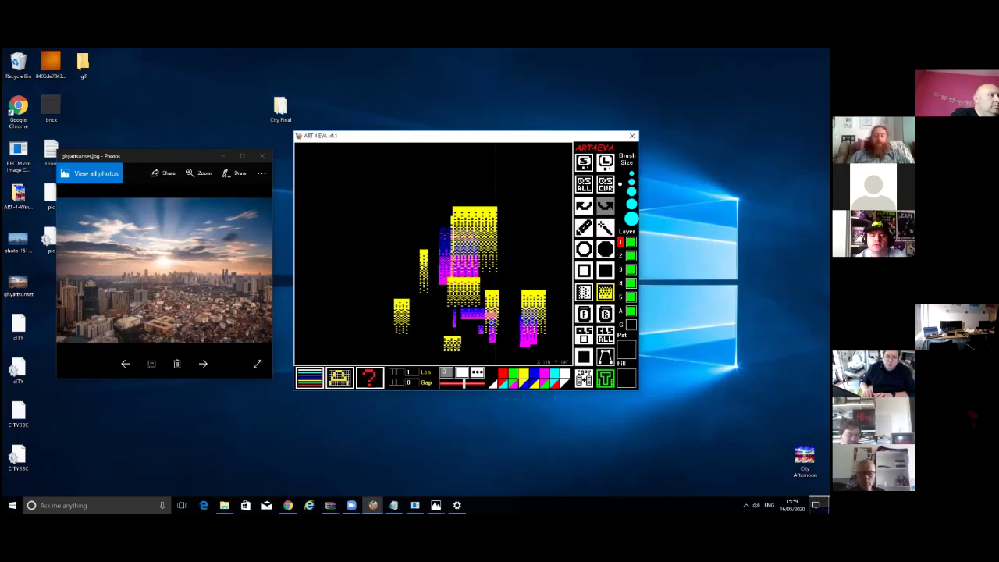
With the magic wand brush and a red and yellow striped pattern, paint a vertical band upward through the central gradient blocks
left_click(605, 226)
left_click(442, 239)
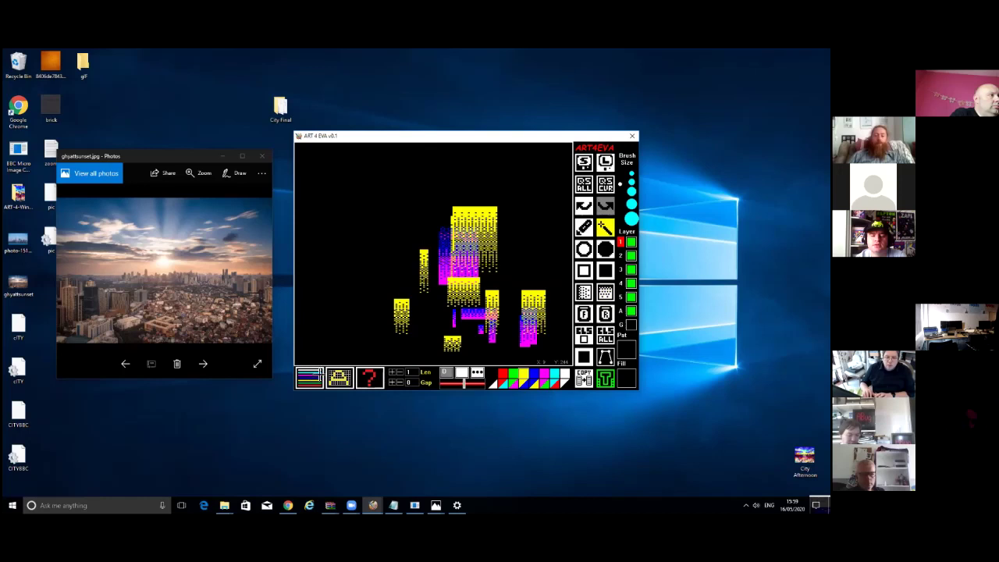
left_click(319, 376)
left_click(486, 355)
left_click_drag(457, 274, 456, 181)
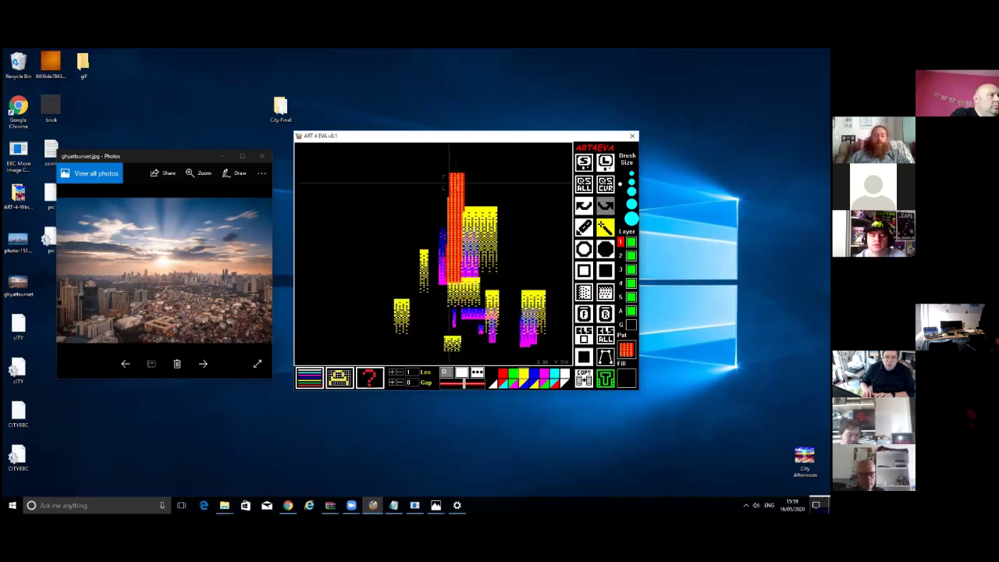
Undo the red and yellow striped band and clear the drawing on layer 1
left_click_drag(434, 246, 381, 150)
left_click(580, 207)
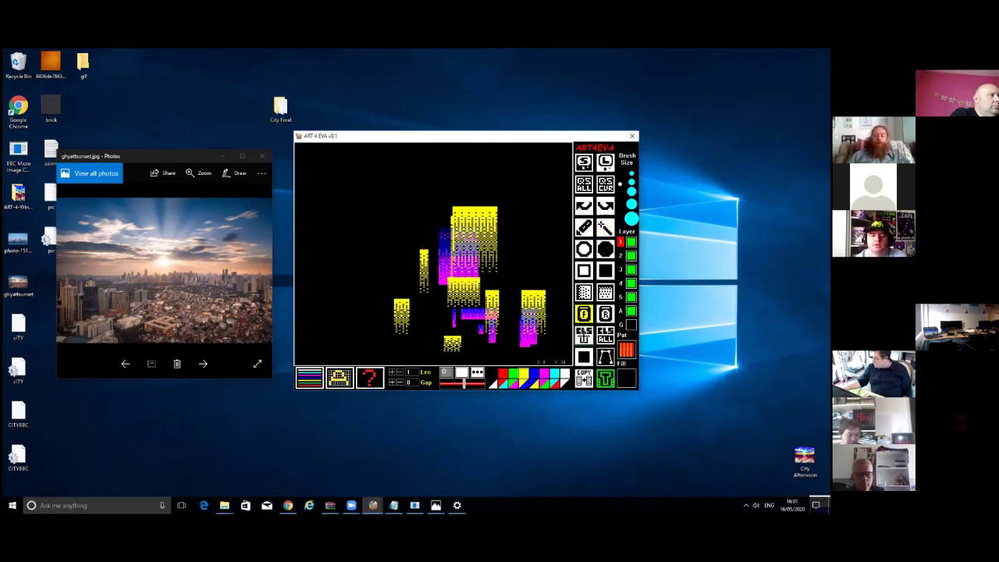
left_click(584, 334)
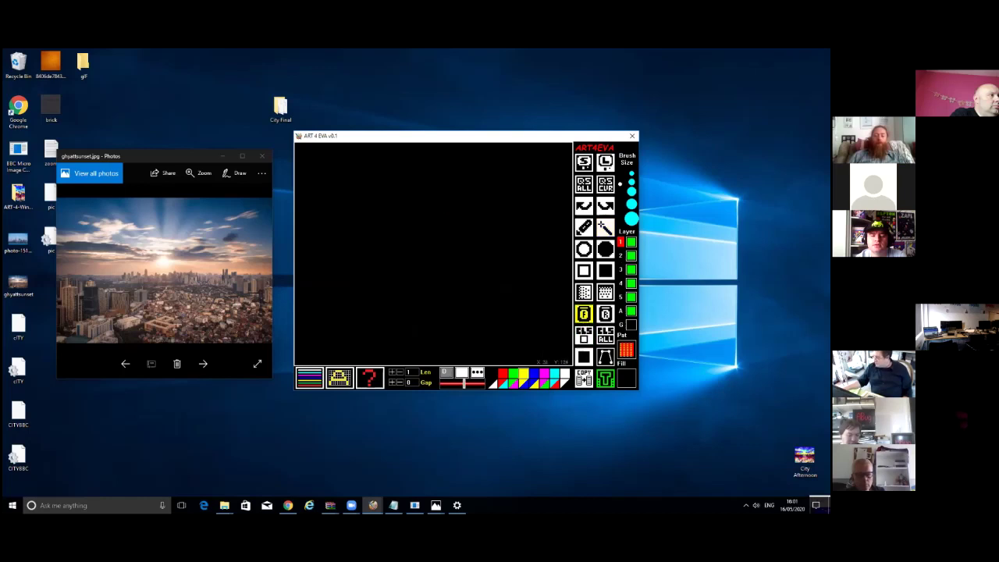
Draw a full-width blue-to-red gradient rectangle over the upper part of the canvas, redoing it so it reaches both edges
left_click(606, 292)
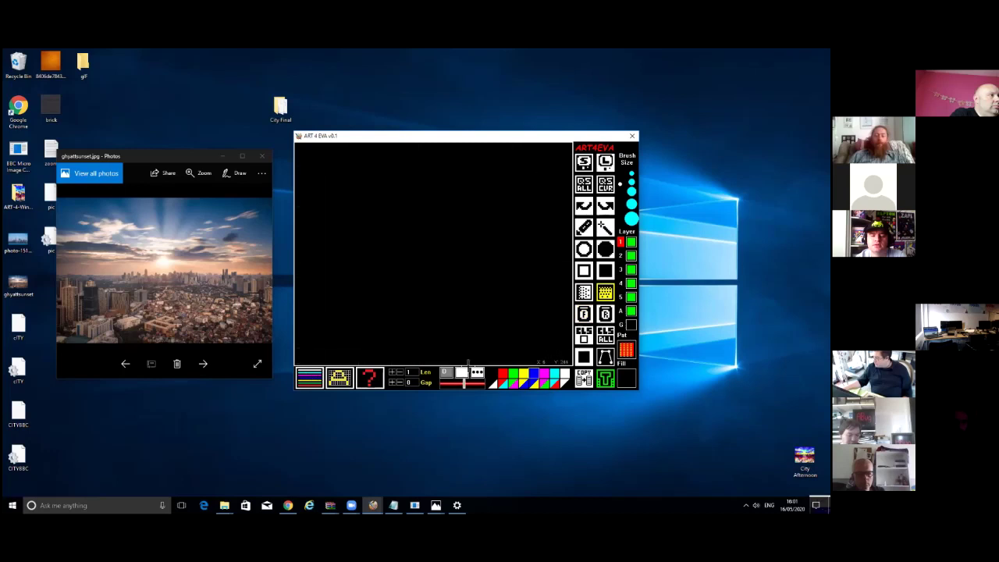
left_click(475, 370)
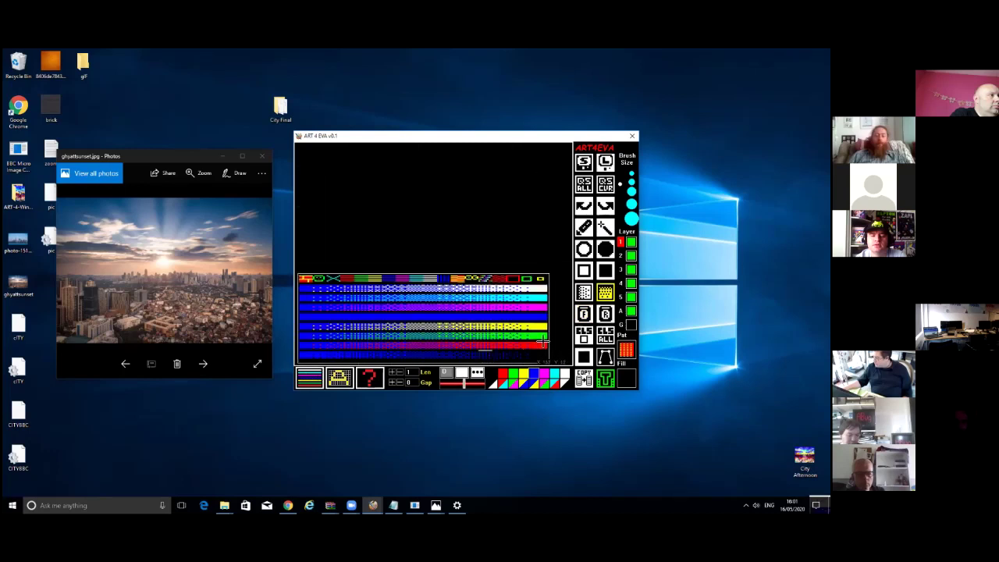
left_click(542, 341)
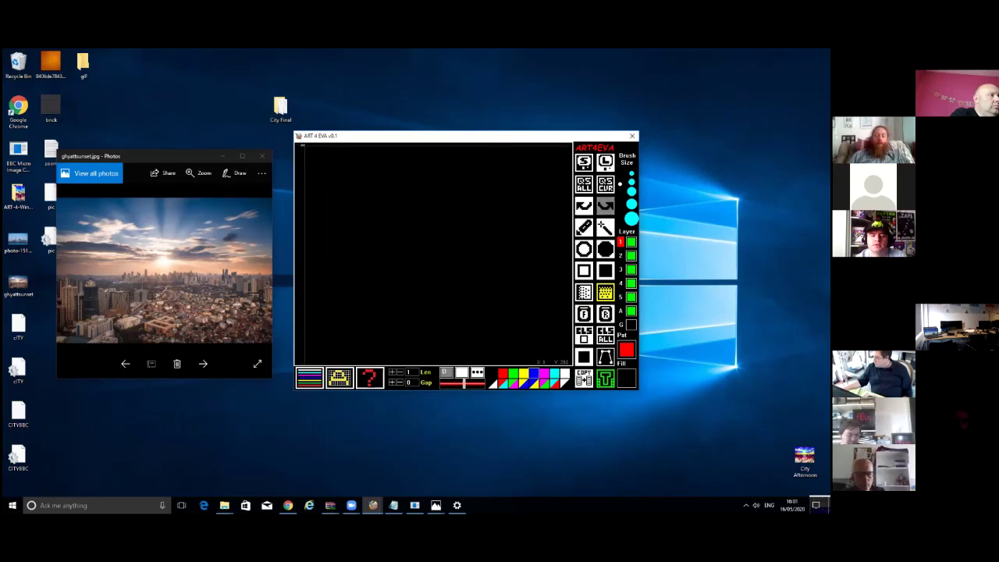
left_click_drag(306, 145, 571, 235)
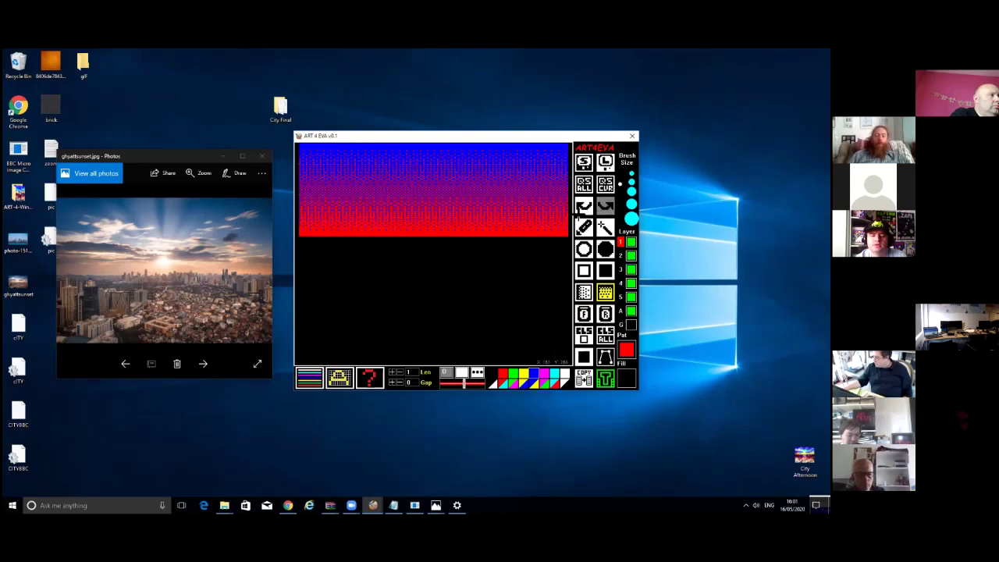
left_click(587, 207)
left_click_drag(297, 145, 572, 231)
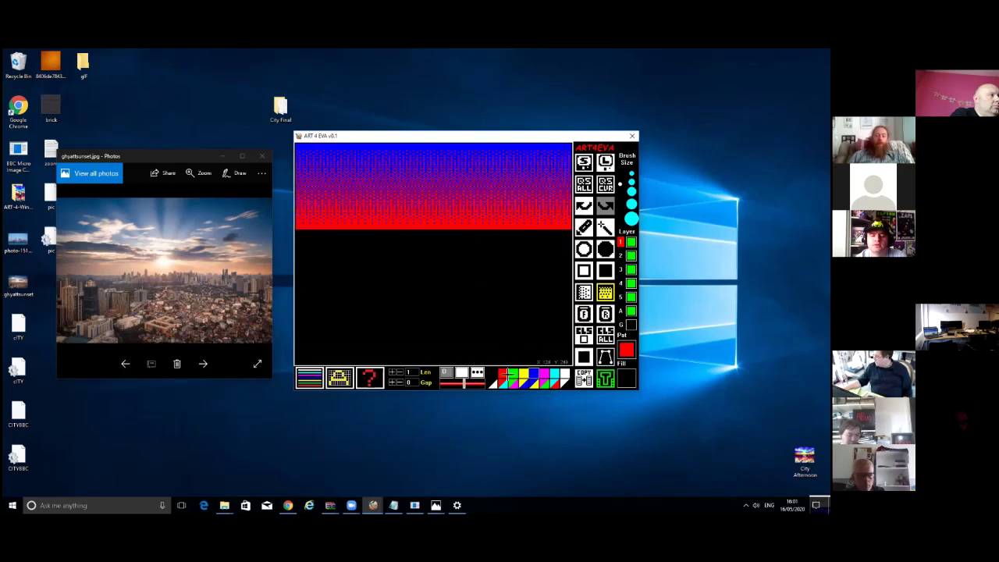
Draw a full-width red-to-yellow gradient rectangle directly beneath the blue-to-red sky band, and make layer 2 the active layer
right_click(543, 336)
left_click(543, 336)
left_click_drag(299, 228, 575, 283)
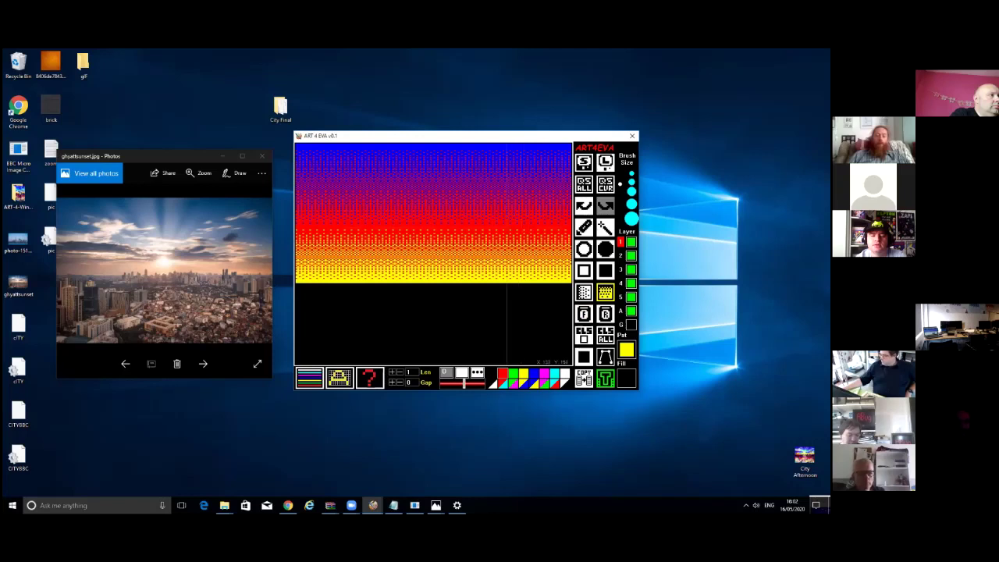
left_click(621, 255)
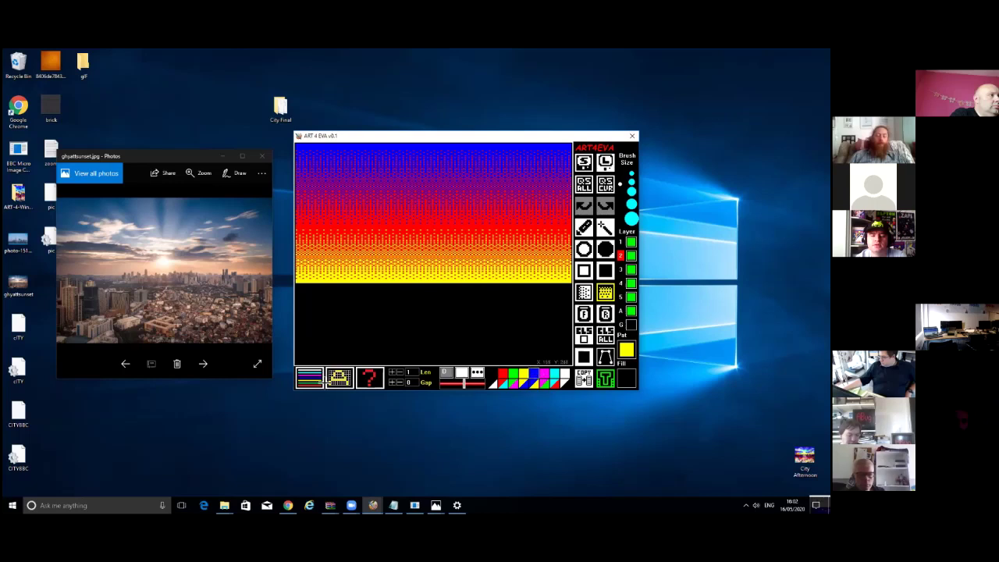
Try a tiny gradient rectangle on the horizon with red as the start colour and black as the end colour, and undo it
left_click(534, 374)
left_click(536, 346)
right_click(464, 353)
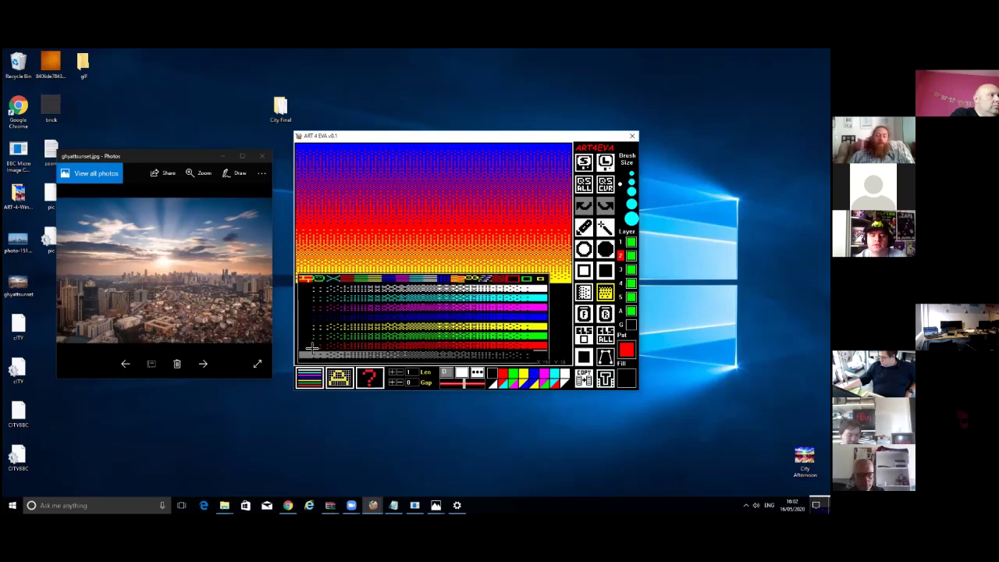
left_click(308, 381)
right_click(306, 351)
left_click(306, 353)
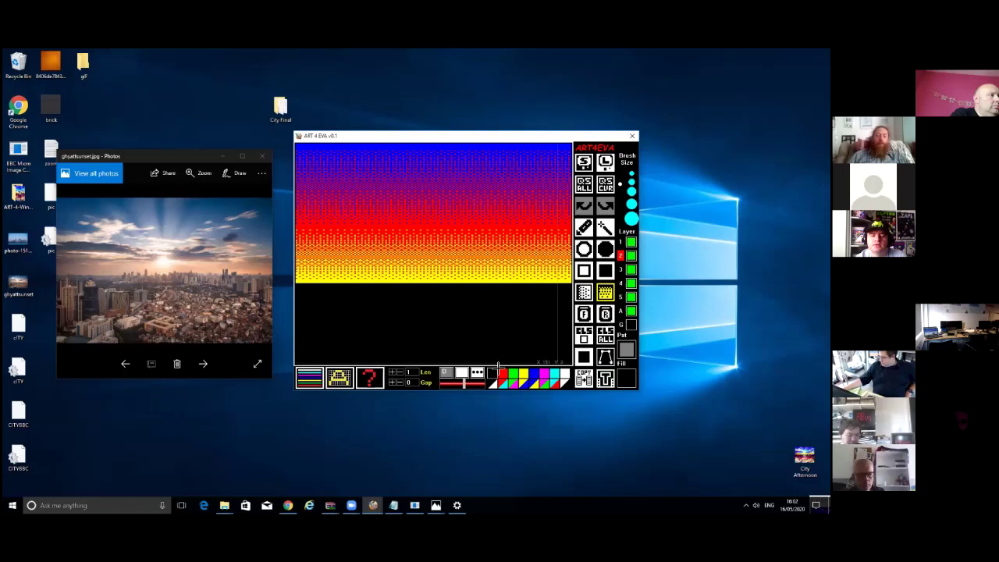
right_click(304, 346)
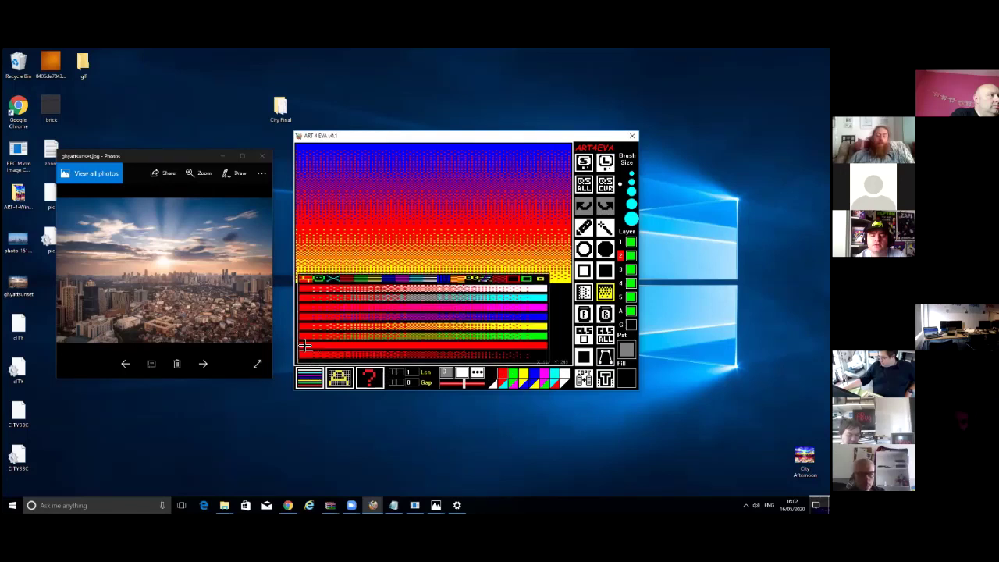
left_click(542, 357)
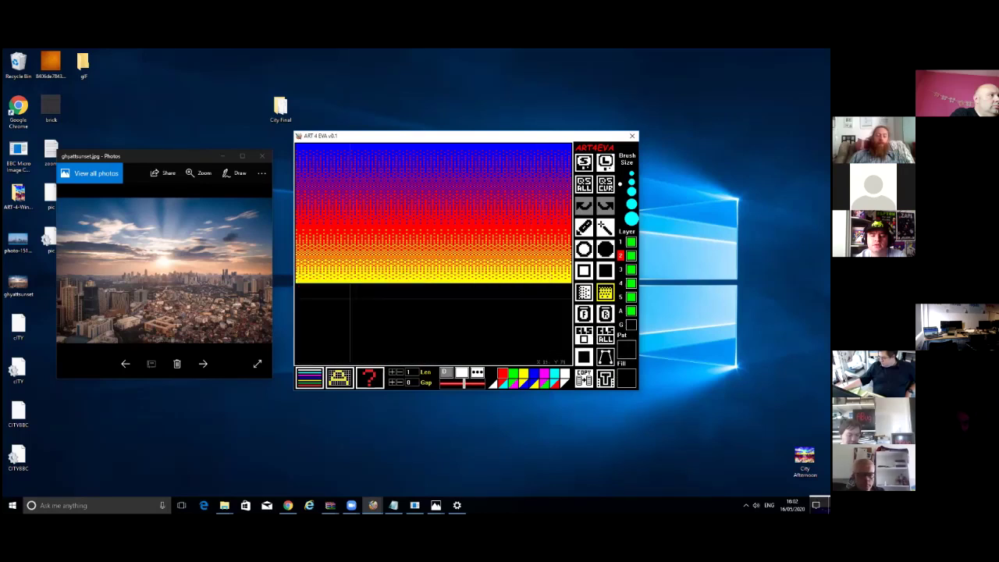
left_click_drag(403, 278, 403, 286)
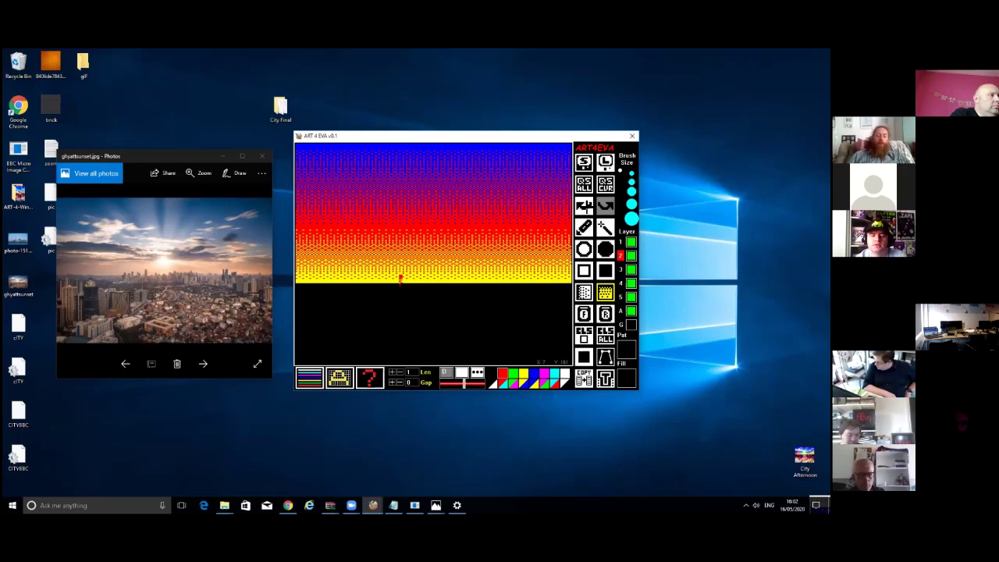
key("ctrl+z")
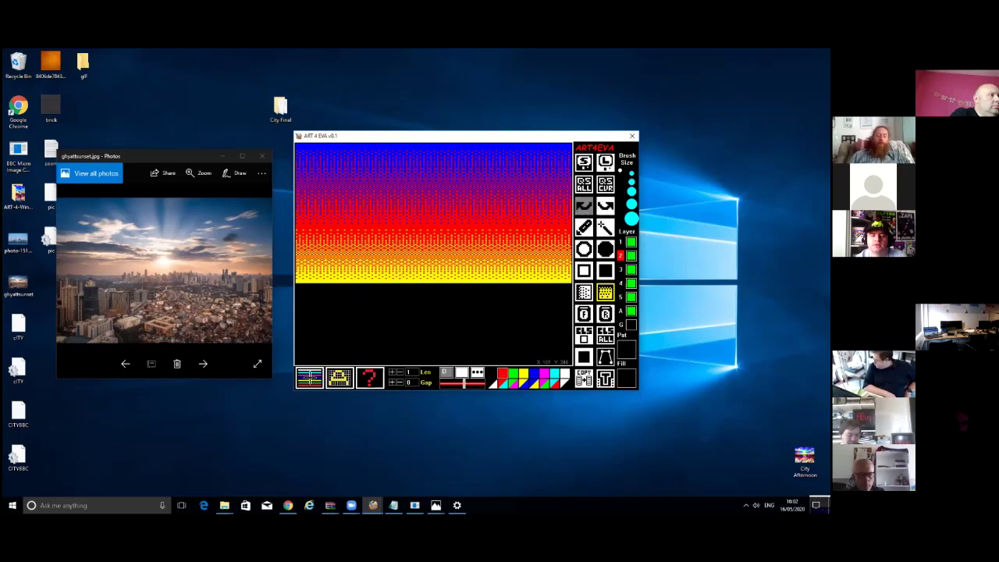
Try a wider gradient block across the horizon with red as the start colour and grey as the pattern, and undo it
left_click(310, 378)
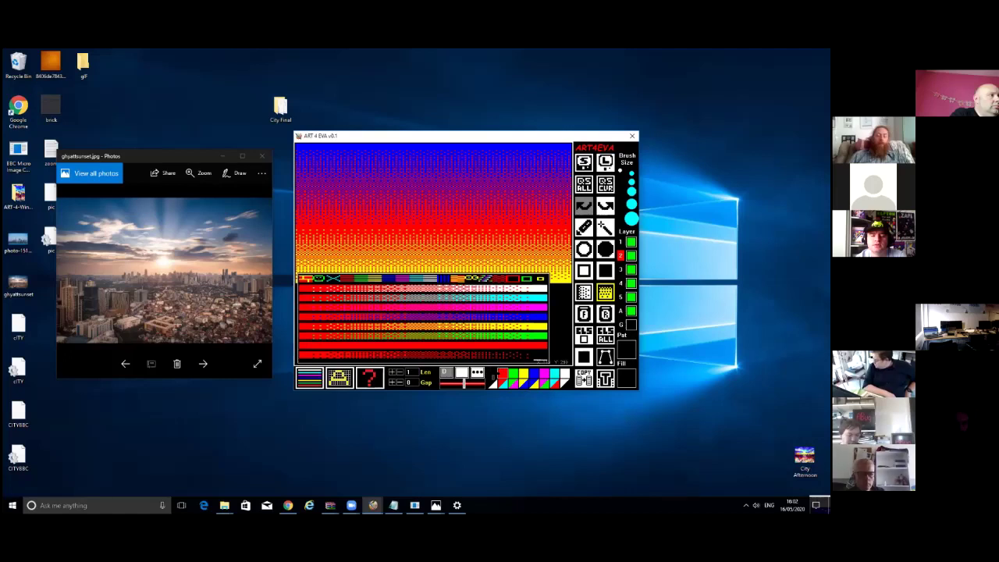
left_click(493, 375)
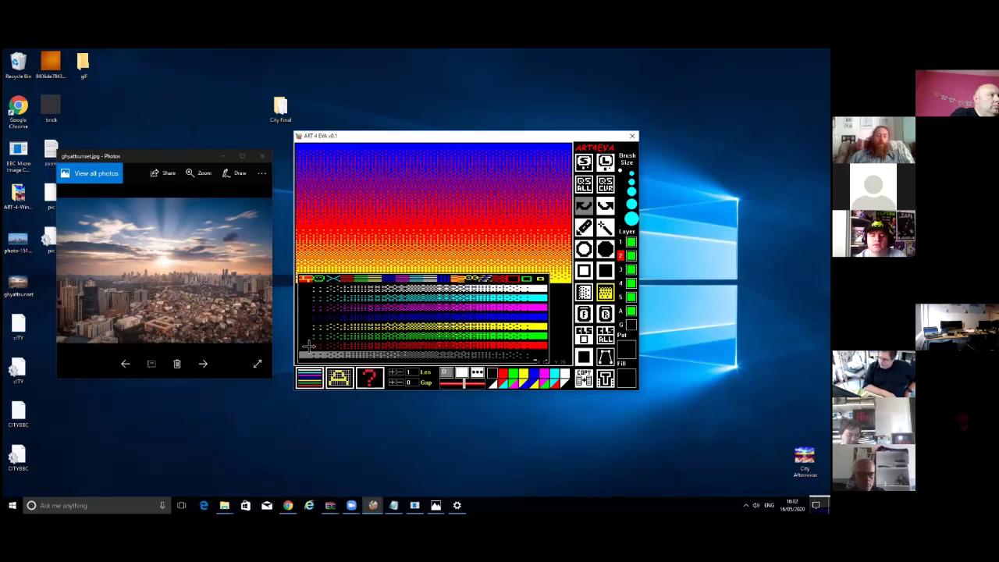
left_click(309, 345)
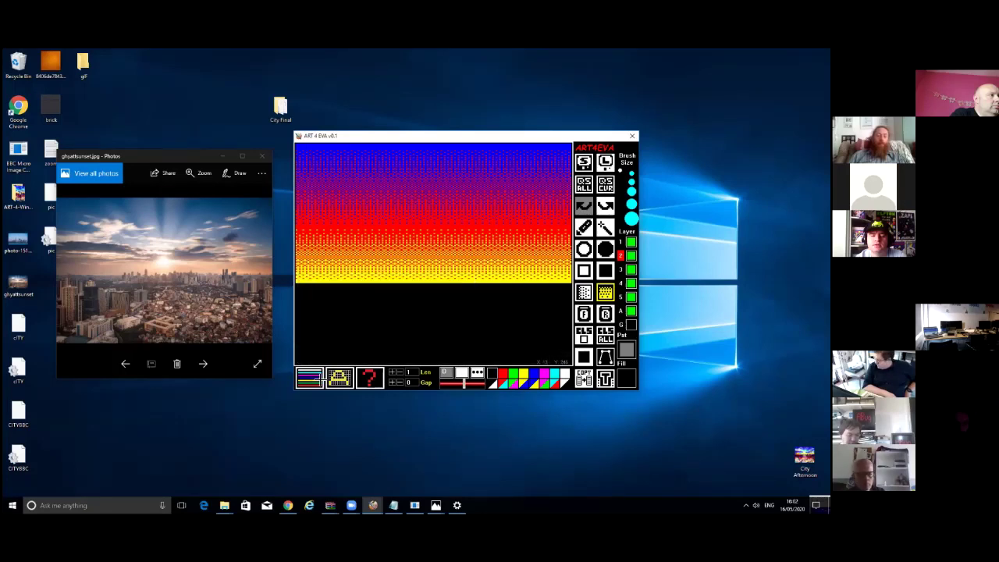
left_click(318, 376)
left_click(309, 355)
left_click(502, 374)
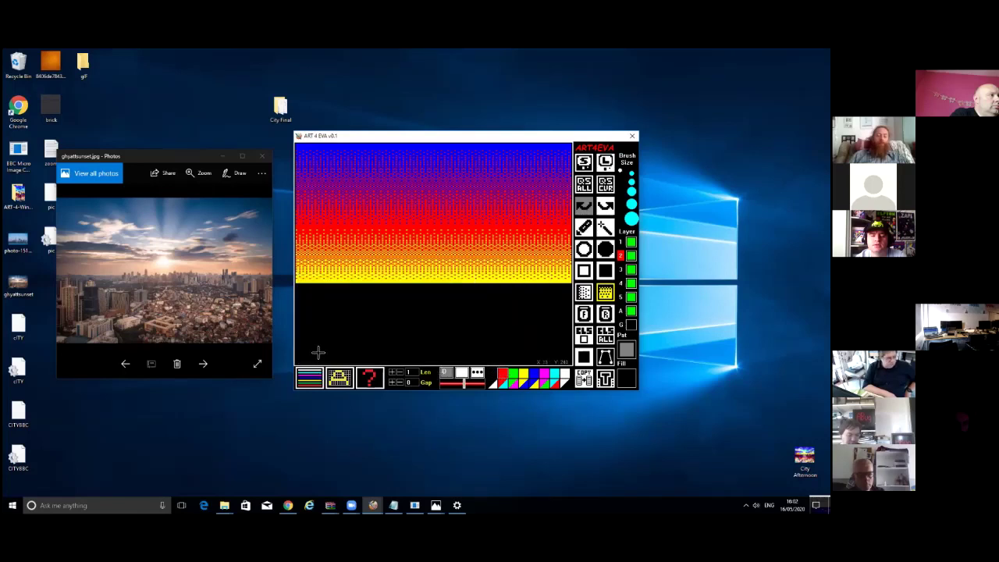
left_click(316, 375)
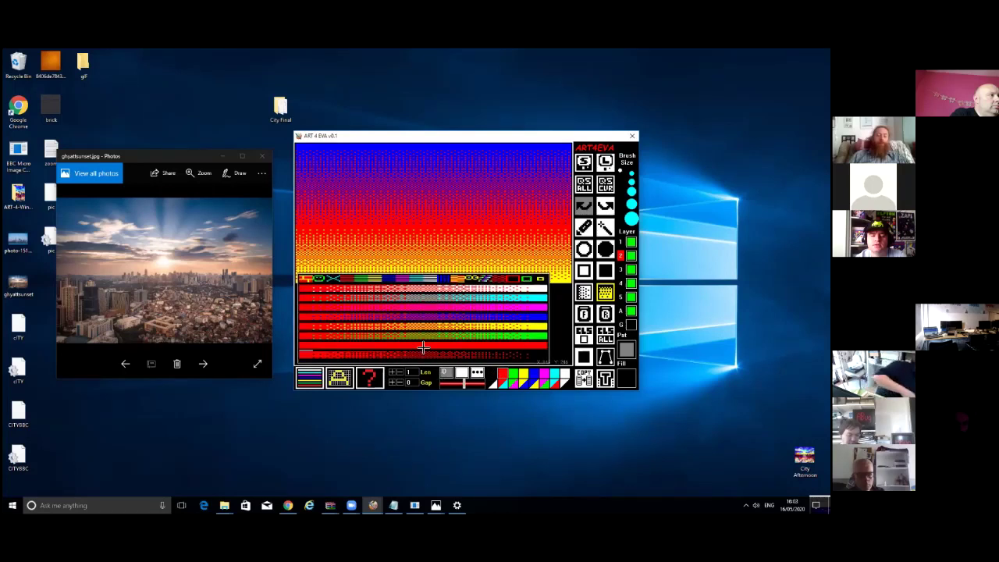
left_click(424, 347)
left_click_drag(443, 266, 458, 302)
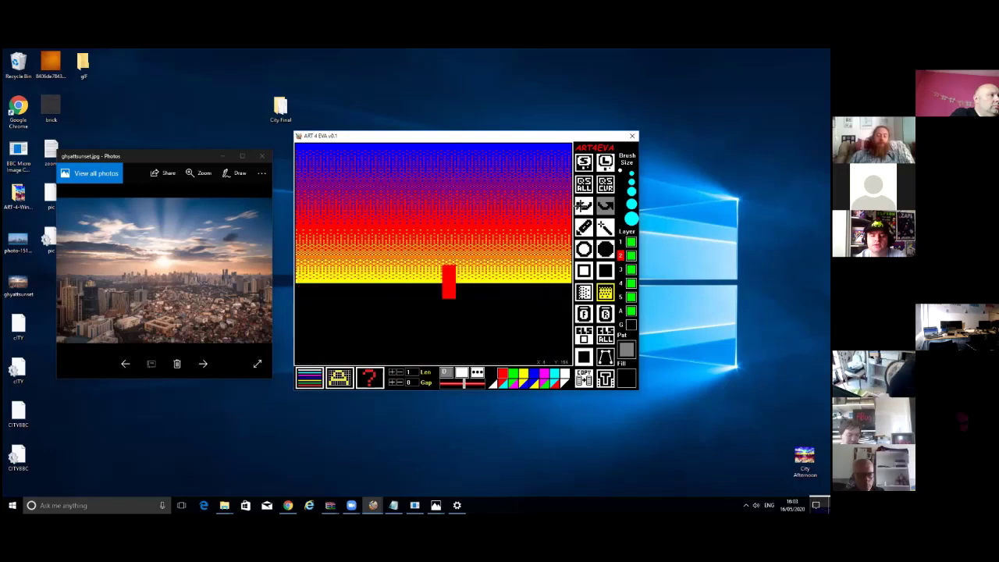
left_click(584, 205)
Set solid red as the end colour, try a narrow block on the horizon, and undo it
left_click(321, 378)
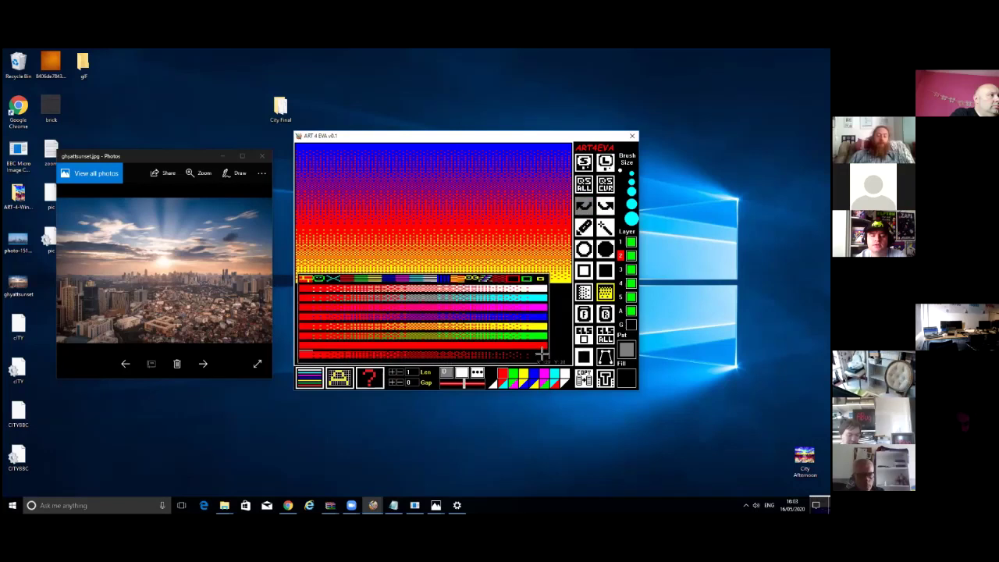
left_click(542, 354)
left_click_drag(500, 269, 502, 289)
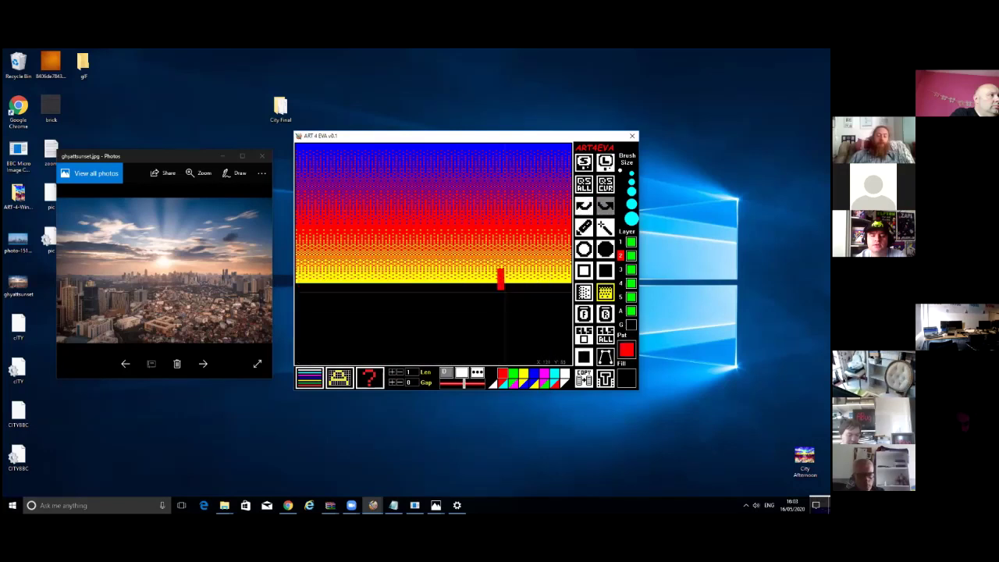
left_click(587, 207)
Set black as the start colour and draw black-to-red gradient rectangles of varied sizes along the horizon as a city skyline, undoing trial blocks
left_click(495, 373)
left_click_drag(489, 271, 500, 306)
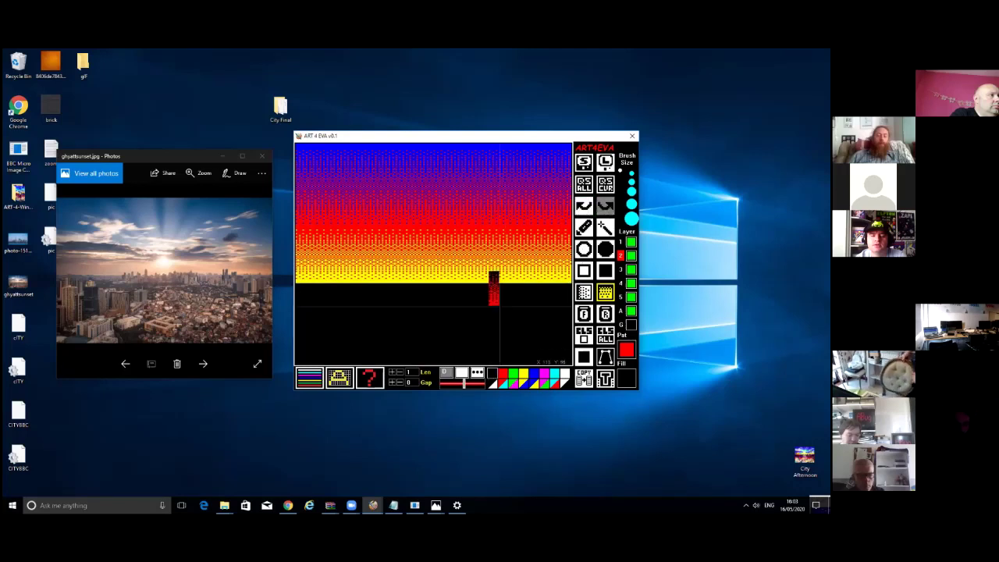
left_click(584, 205)
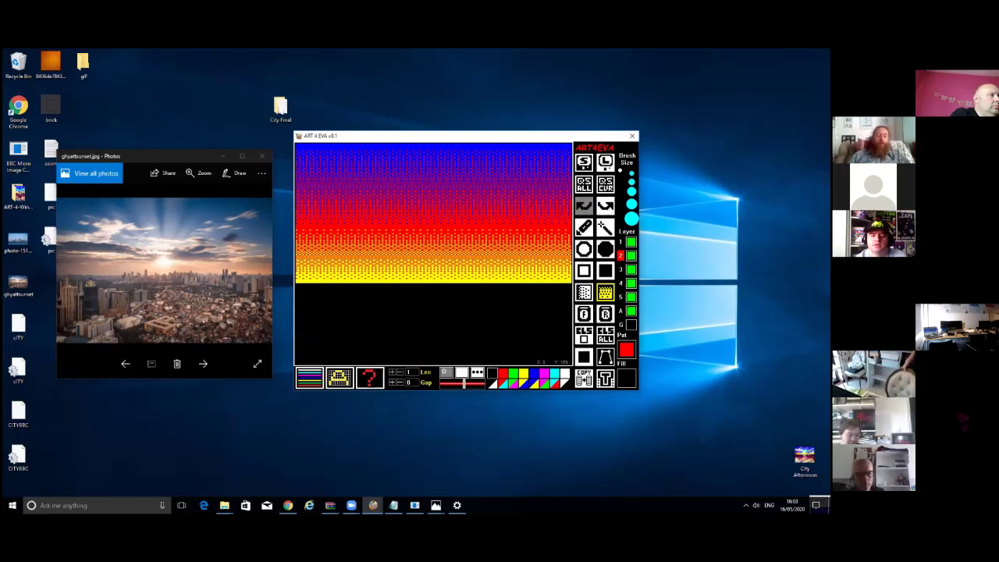
left_click(310, 377)
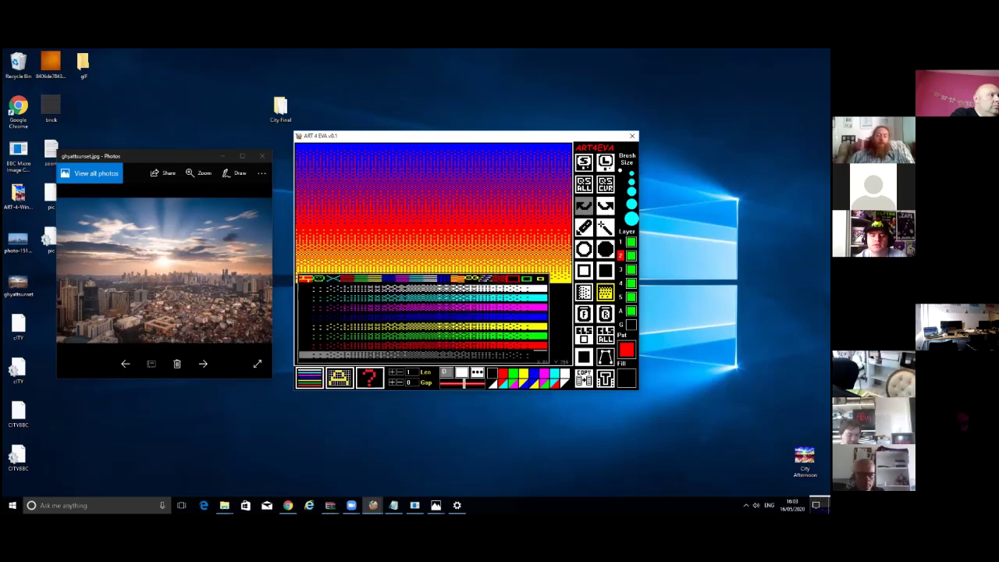
left_click(435, 346)
left_click_drag(414, 285, 433, 276)
left_click_drag(405, 269, 402, 289)
left_click(583, 208)
left_click(584, 207)
mouse_move(399, 286)
left_mouse_down()
mouse_move(473, 283)
mouse_move(556, 301)
mouse_move(312, 287)
mouse_move(550, 308)
mouse_move(422, 310)
mouse_move(520, 329)
left_mouse_up()
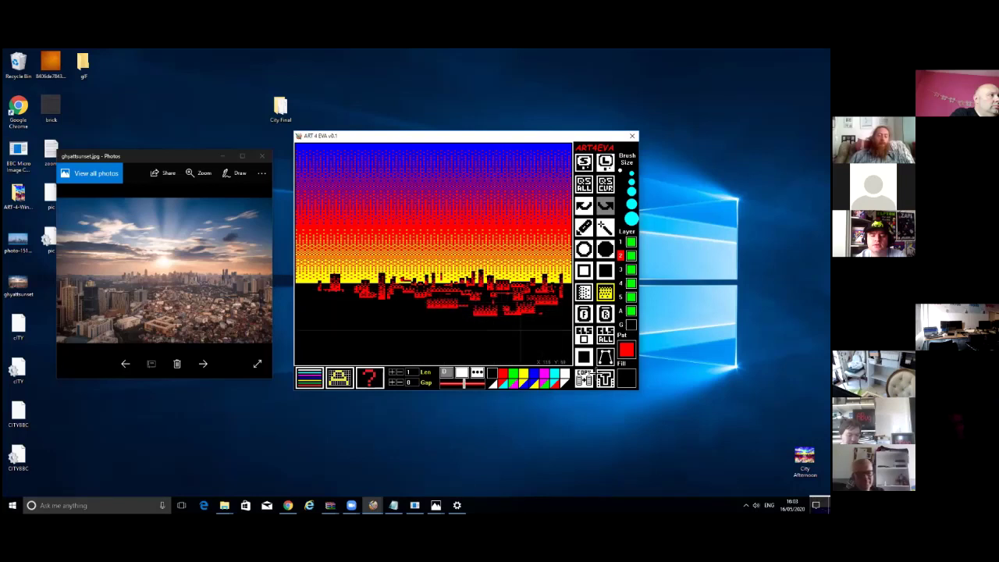
Set magenta as the start colour and draw magenta-to-red gradient buildings just below the dark skyline
left_click(544, 374)
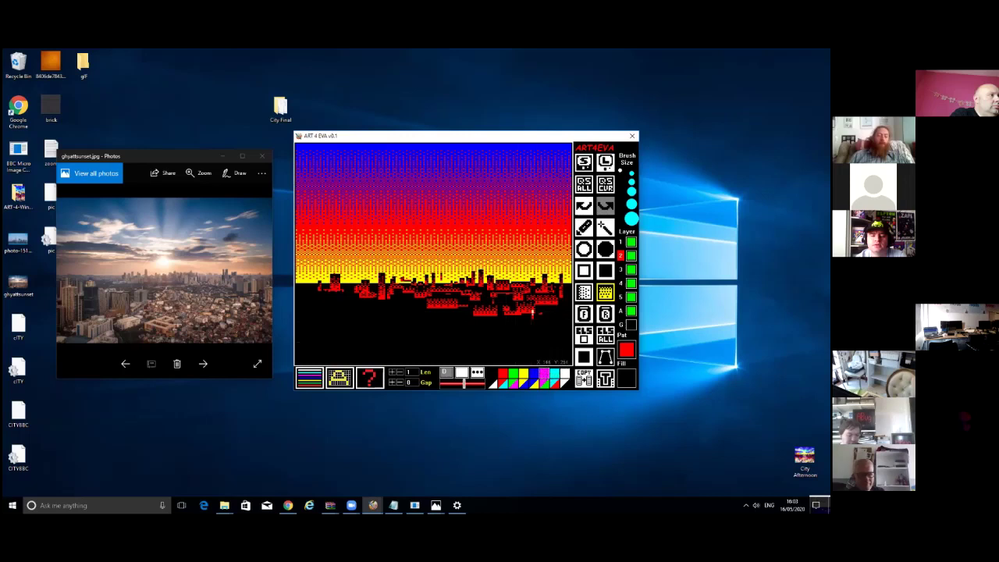
mouse_move(512, 308)
left_mouse_down()
mouse_move(534, 312)
mouse_move(364, 301)
mouse_move(484, 306)
left_mouse_up()
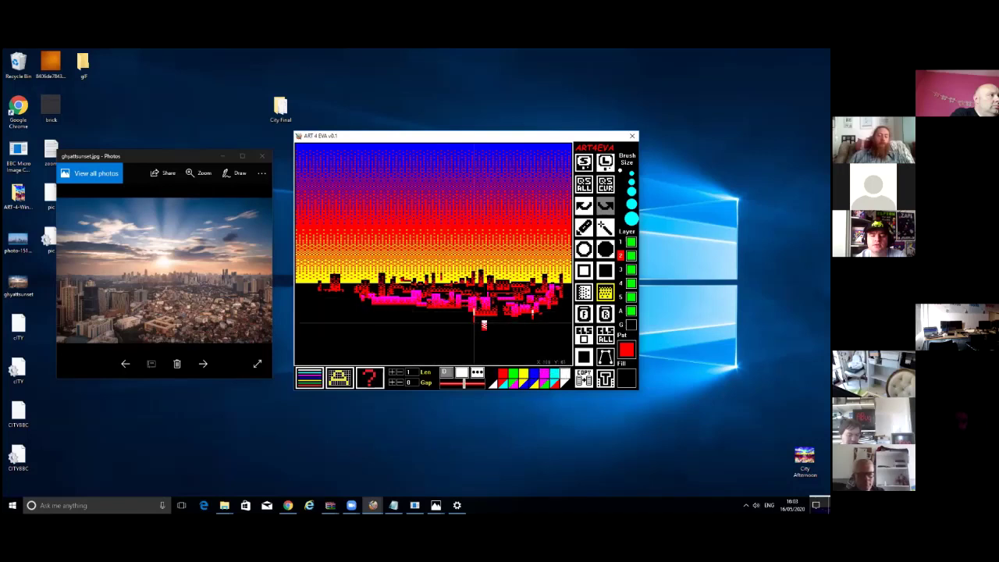
Draw white-to-red gradient buildings of different sizes below and on both sides of the magenta ones
left_click_drag(418, 314, 429, 322)
left_click_drag(446, 330, 491, 323)
left_click(510, 319)
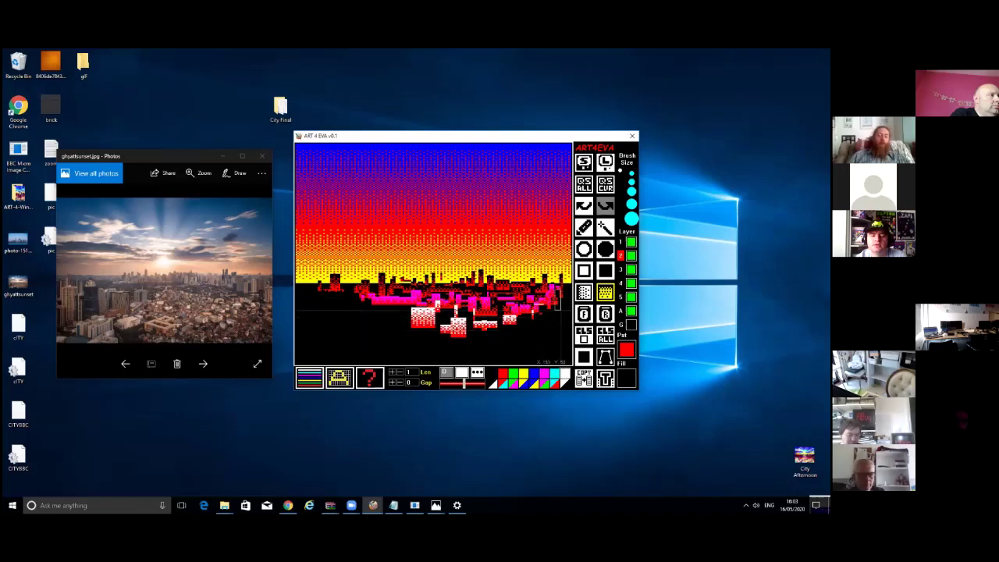
left_click_drag(559, 290, 537, 310)
left_click_drag(531, 319, 531, 345)
left_click(513, 336)
left_click(398, 315)
mouse_move(379, 312)
left_mouse_down()
mouse_move(350, 316)
mouse_move(320, 300)
mouse_move(358, 287)
left_mouse_up()
left_click(306, 315)
mouse_move(365, 330)
left_mouse_down()
mouse_move(397, 312)
mouse_move(341, 323)
mouse_move(333, 363)
left_mouse_up()
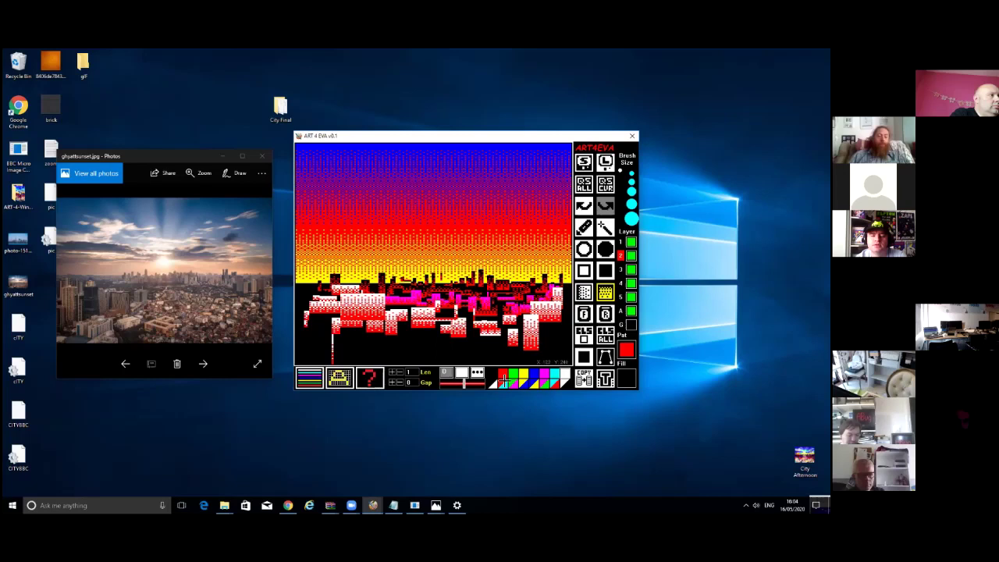
Set yellow as the start colour and draw a few small yellow-to-red gradient buildings below the white-to-red ones in the middle
left_click(522, 374)
left_click_drag(470, 338, 478, 351)
mouse_move(458, 331)
left_mouse_down()
mouse_move(467, 348)
mouse_move(440, 348)
left_mouse_up()
left_click_drag(411, 328, 416, 339)
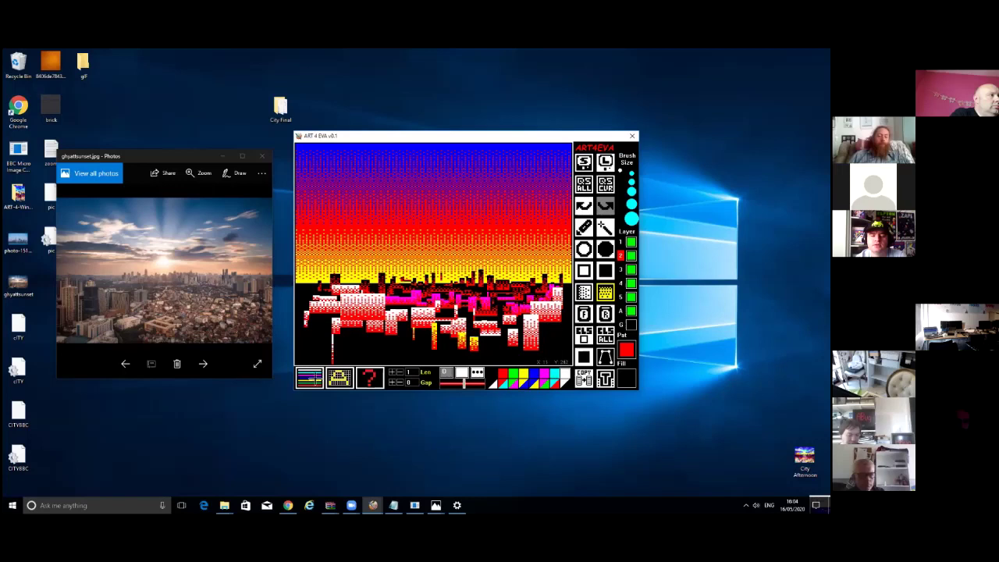
Set yellow as the end colour and fill the city's foreground with overlapping white-to-yellow gradient buildings
left_click(310, 377)
left_click(537, 327)
mouse_move(542, 331)
left_mouse_down()
mouse_move(553, 340)
mouse_move(494, 350)
mouse_move(520, 337)
left_mouse_up()
mouse_move(451, 328)
left_mouse_down()
mouse_move(422, 342)
mouse_move(551, 347)
left_mouse_up()
mouse_move(568, 334)
left_mouse_down()
mouse_move(565, 317)
mouse_move(548, 353)
mouse_move(528, 359)
mouse_move(472, 348)
mouse_move(489, 358)
mouse_move(422, 356)
mouse_move(406, 336)
mouse_move(363, 352)
mouse_move(328, 320)
left_mouse_up()
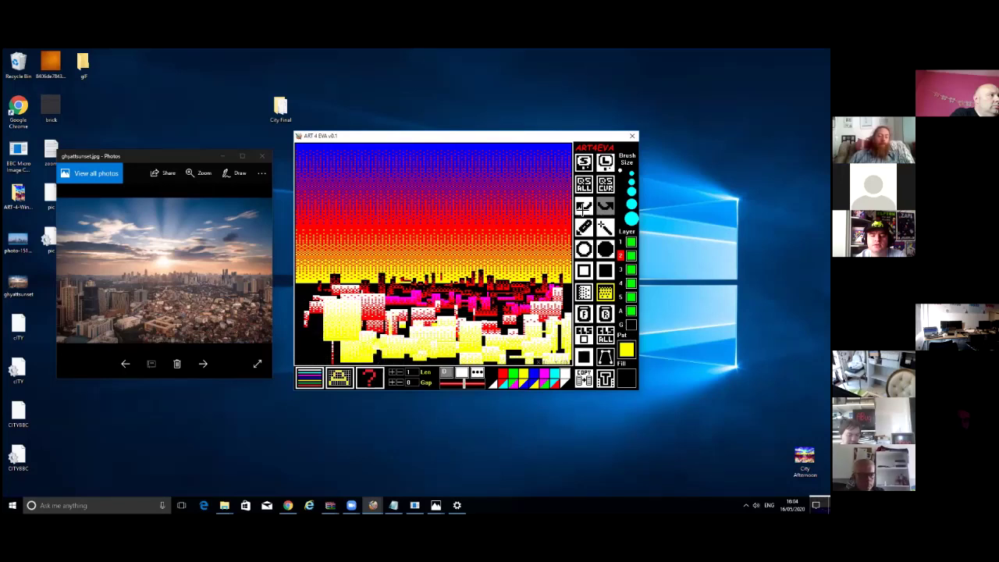
mouse_move(377, 335)
left_mouse_down()
mouse_move(309, 355)
mouse_move(322, 318)
mouse_move(310, 316)
mouse_move(434, 358)
left_mouse_up()
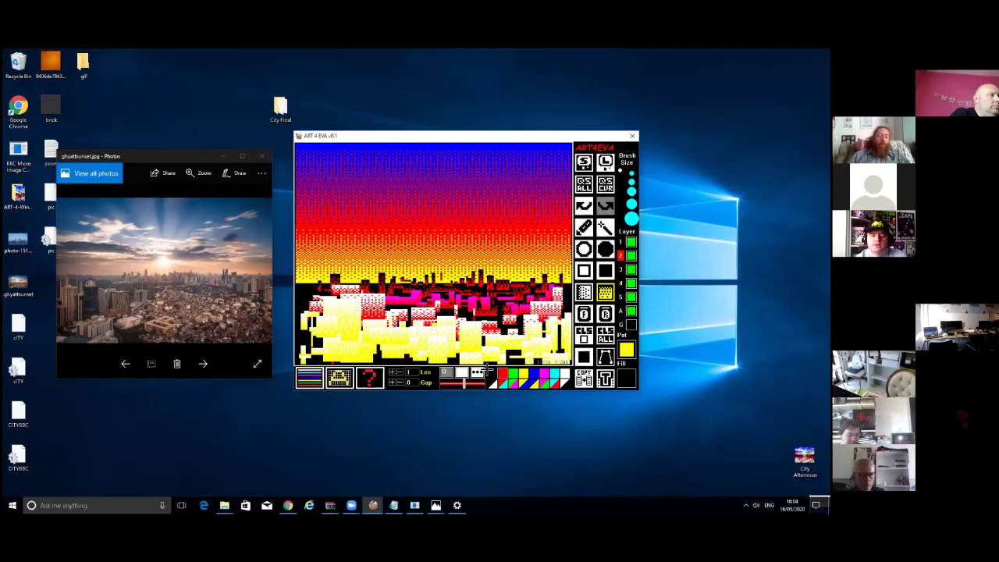
Draw small red-to-yellow gradient buildings through the middle of the city, and select the fill tool
mouse_move(394, 313)
left_mouse_down()
mouse_move(334, 309)
mouse_move(365, 327)
mouse_move(460, 311)
mouse_move(425, 328)
mouse_move(506, 319)
left_mouse_up()
left_click(582, 310)
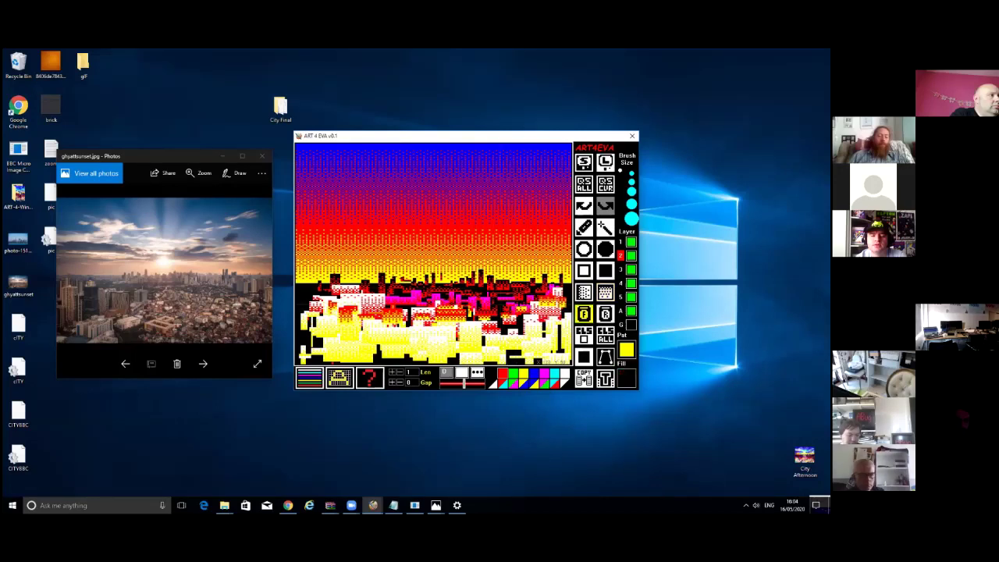
Draw small blue gradient buildings along the skyline and down both edges of the city with the gradient rectangle tool
left_click(606, 292)
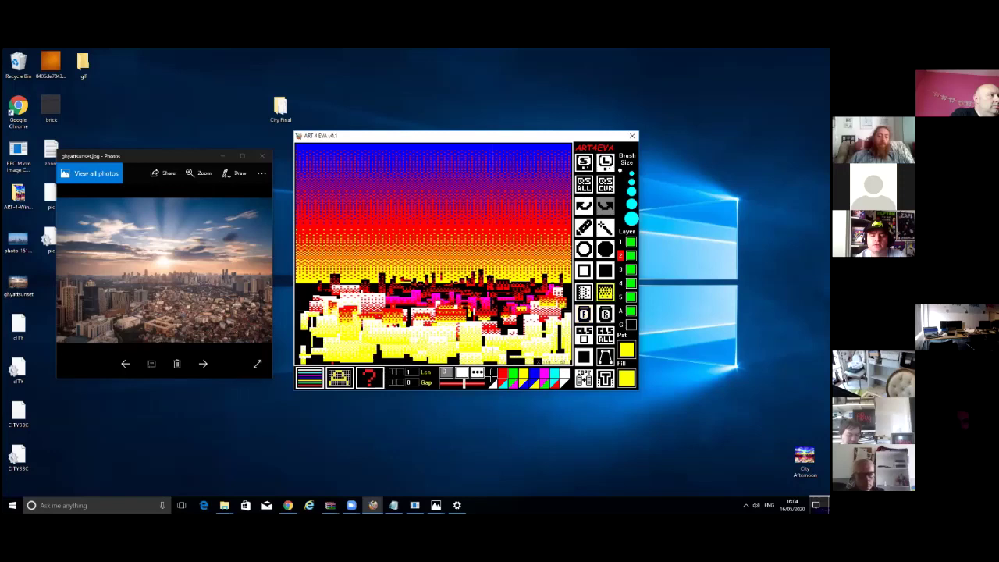
left_click(458, 299)
mouse_move(434, 289)
left_mouse_down()
mouse_move(406, 271)
mouse_move(348, 289)
left_mouse_up()
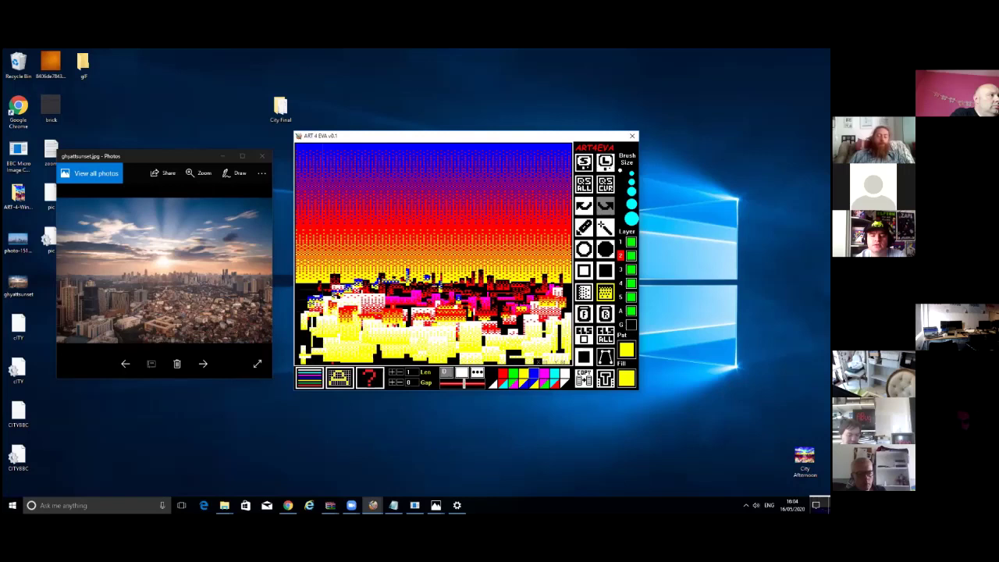
left_click_drag(315, 295, 312, 352)
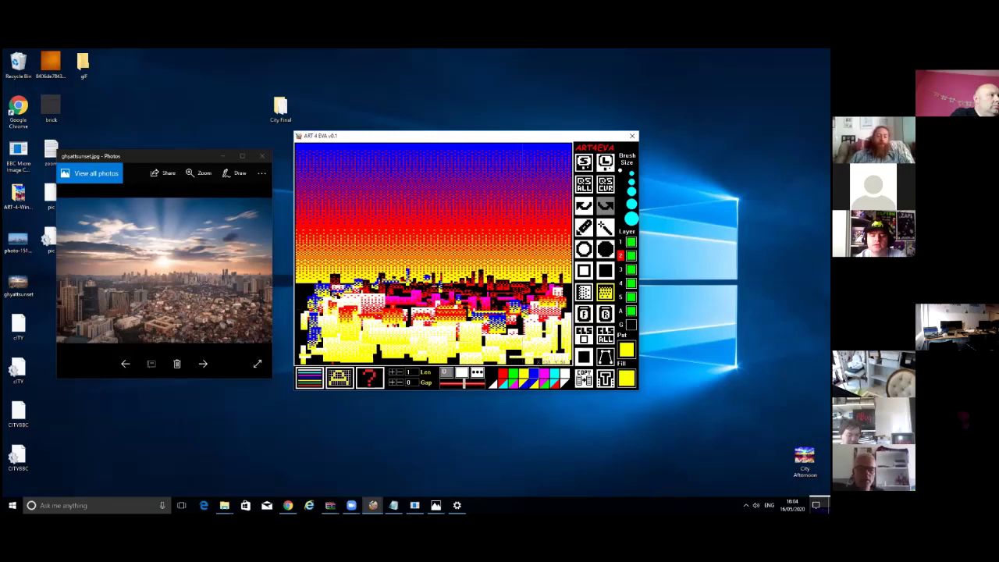
Switch to the other gradient direction and add taller blue gradient buildings at both sides of the city
left_click(584, 292)
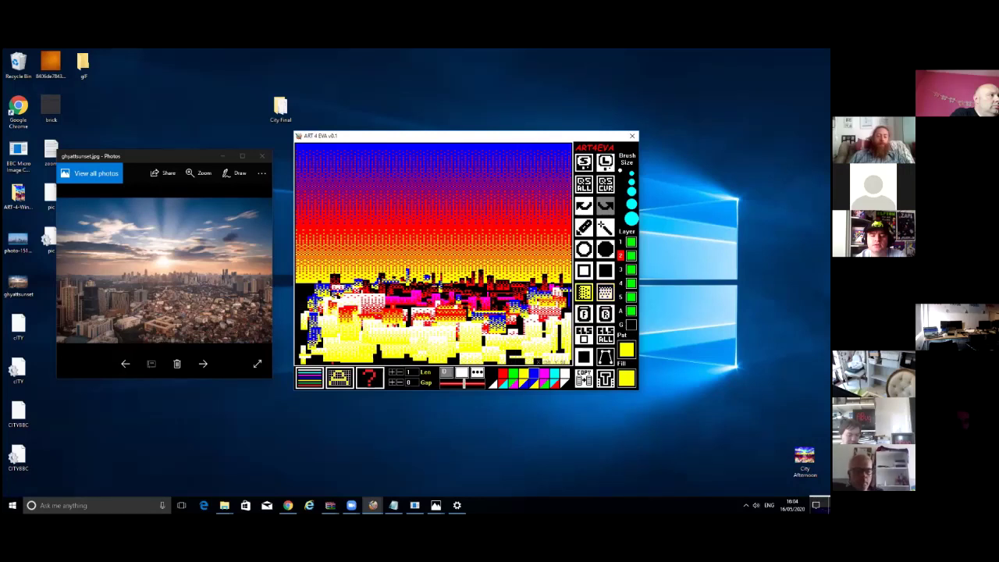
left_click(555, 303)
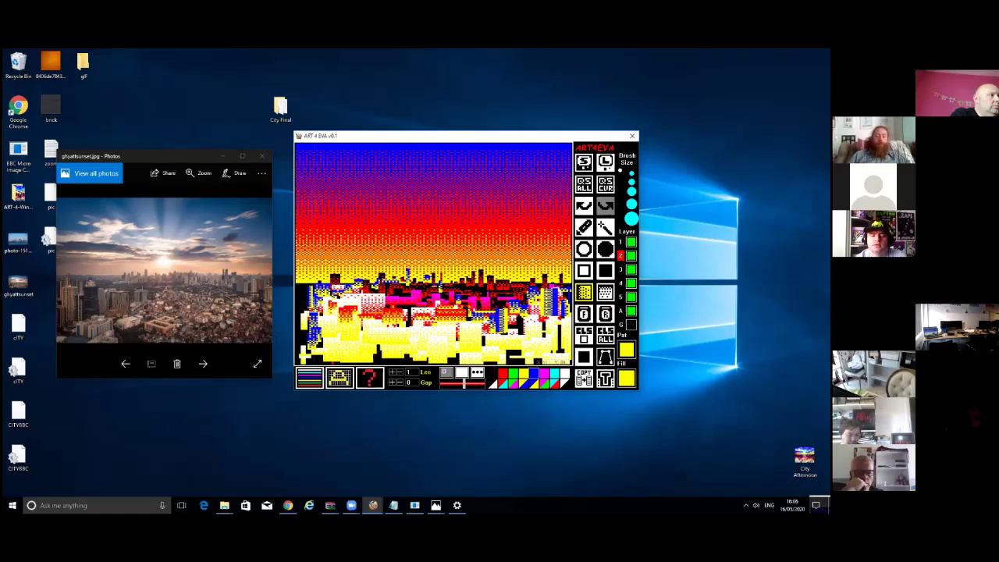
left_click(302, 309)
Quick-save all layers of the picture
left_click(368, 377)
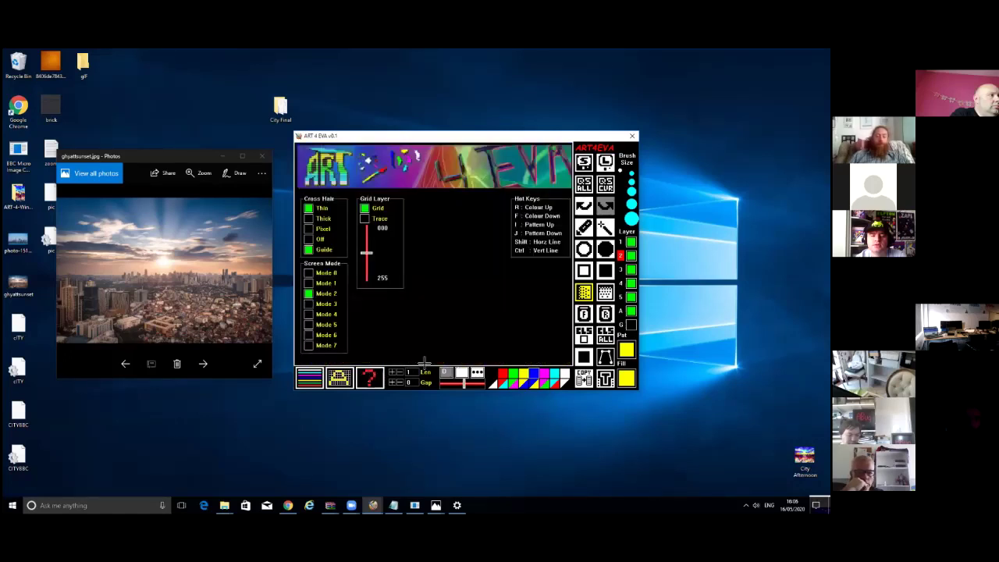
left_click(589, 186)
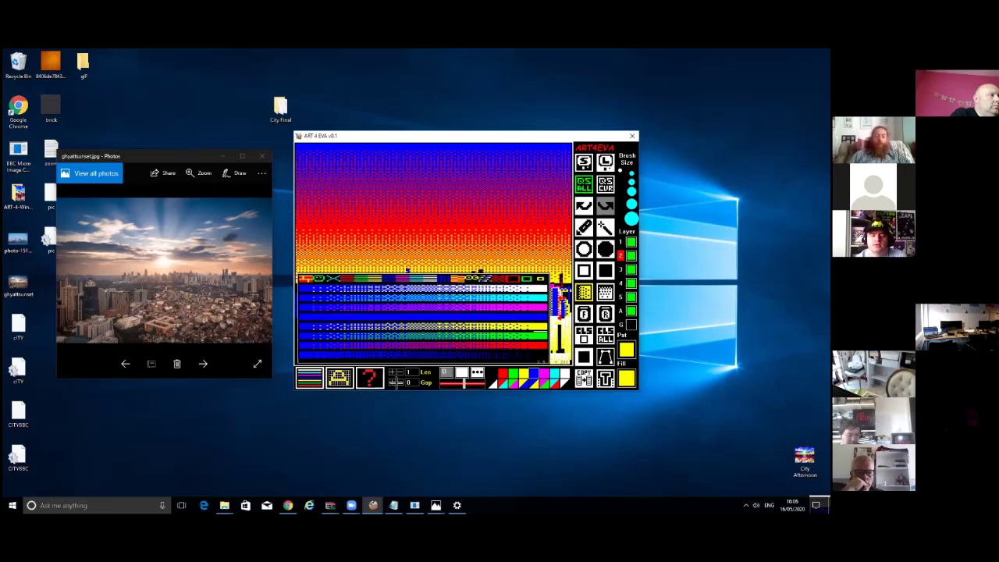
left_click(318, 378)
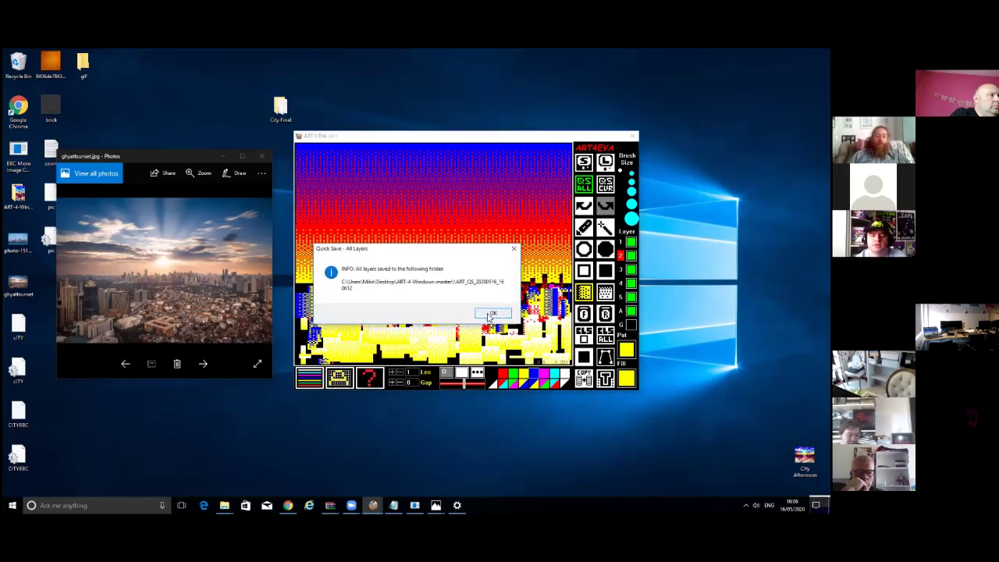
left_click(488, 314)
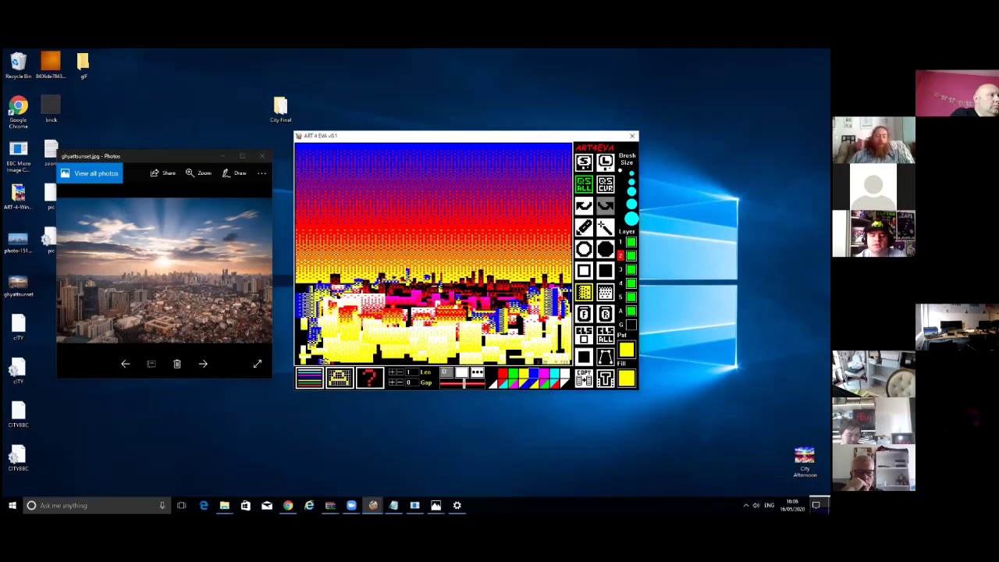
Examine the saved layer files in the ART_QS_20200516_135822 folder inside ART-4-Windows-master, and return to ART 4 EVA
double_click(19, 194)
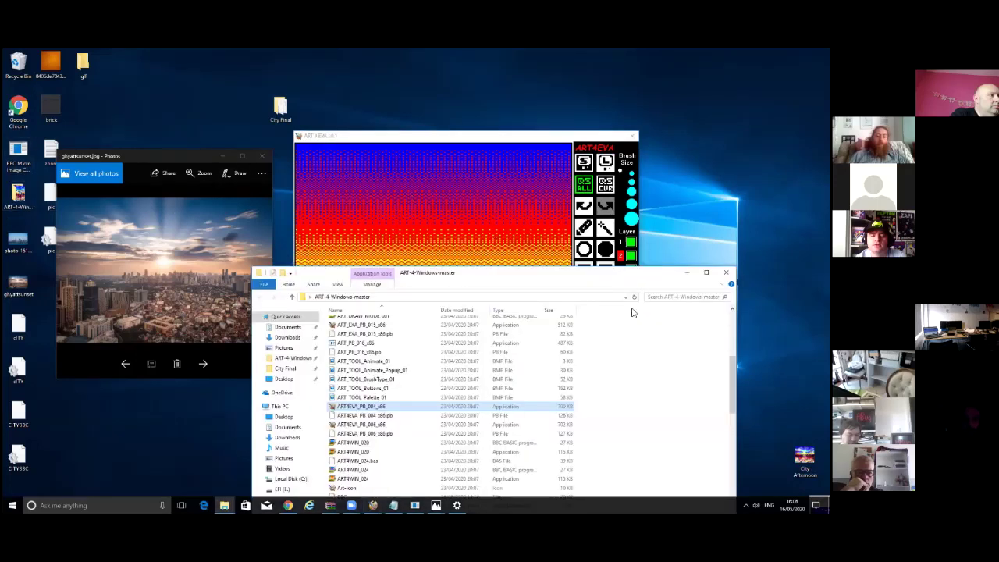
left_click_drag(665, 275, 607, 190)
scroll(328, 312, "up", 6)
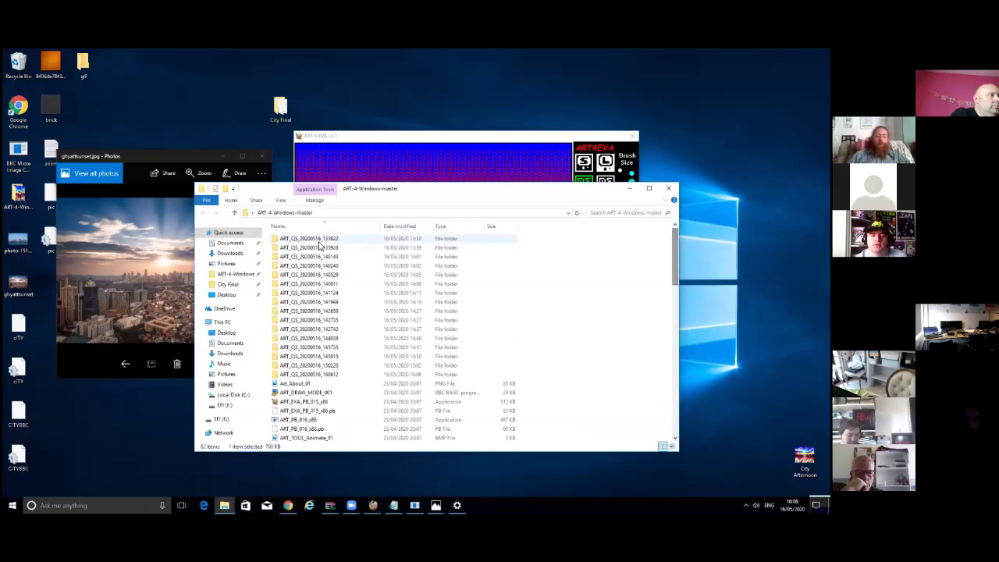
double_click(307, 240)
left_click(307, 240)
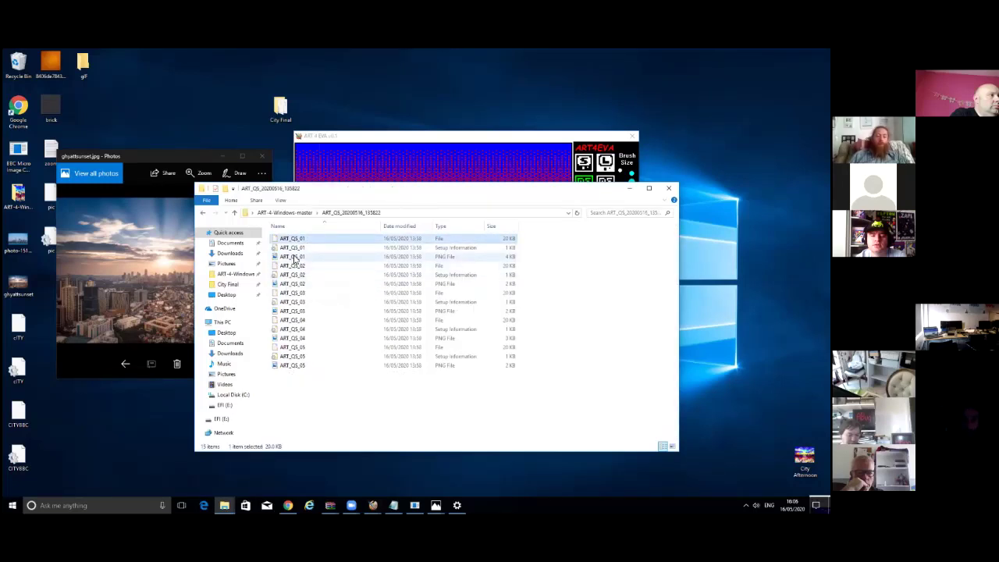
left_click(296, 257)
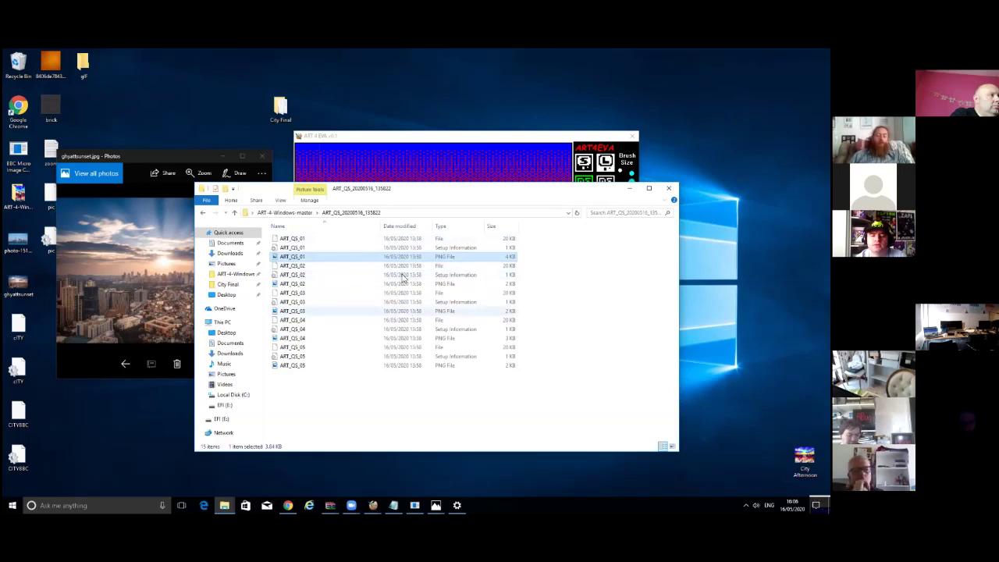
left_click(304, 239)
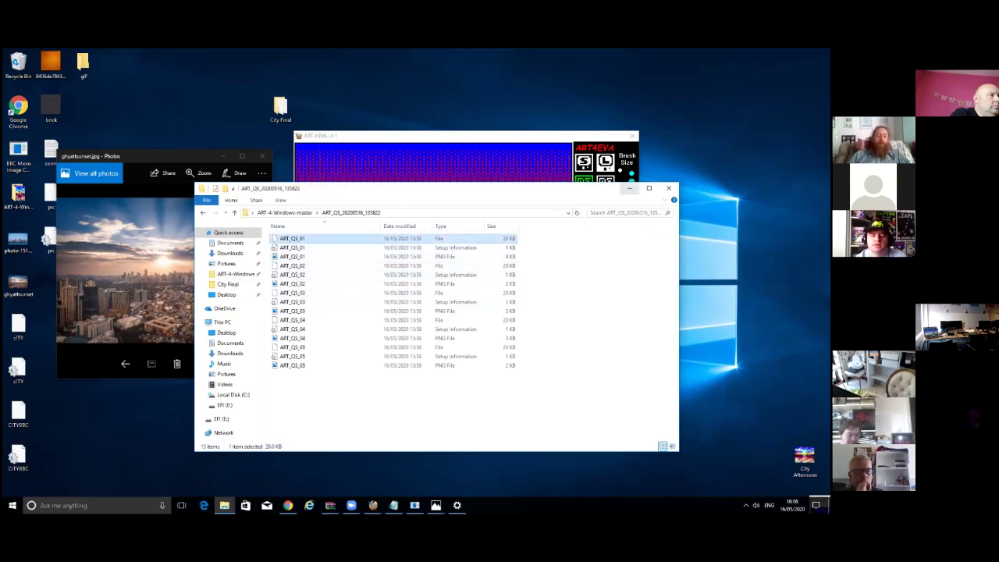
left_click(629, 188)
Draw a blue gradient building in the middle of the foreground, and quick-save the current layer and all layers
mouse_move(415, 314)
left_mouse_down()
mouse_move(407, 319)
mouse_move(434, 328)
left_mouse_up()
left_click(584, 162)
left_click(497, 312)
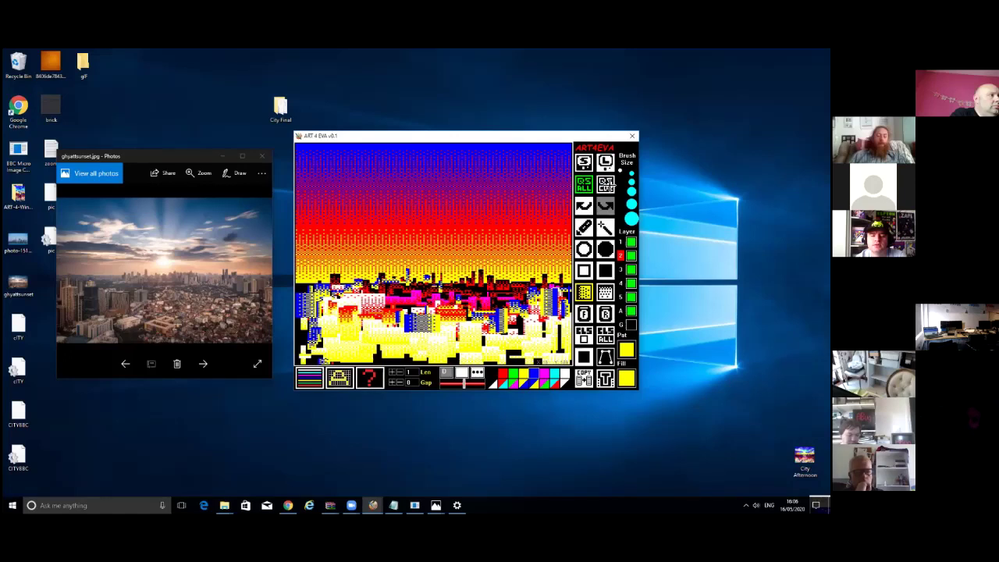
left_click(607, 185)
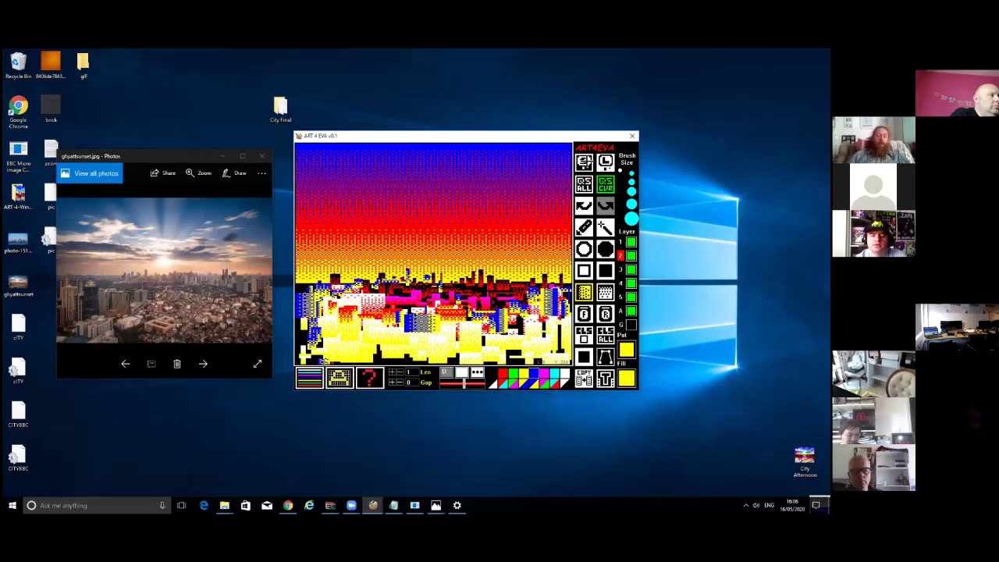
left_click(584, 186)
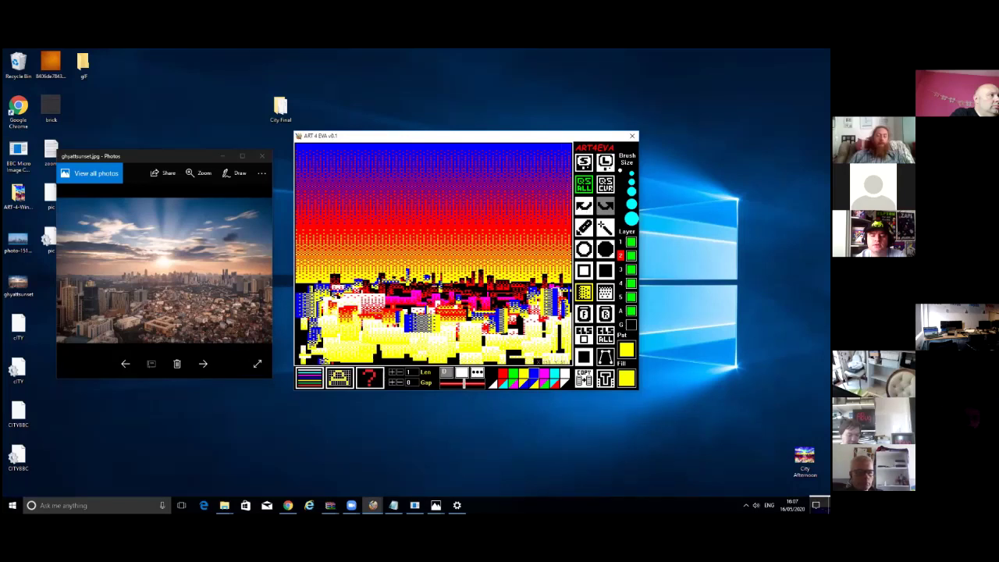
Draw cyan gradient buildings across the lower foreground and at both sides of the city
left_click(554, 344)
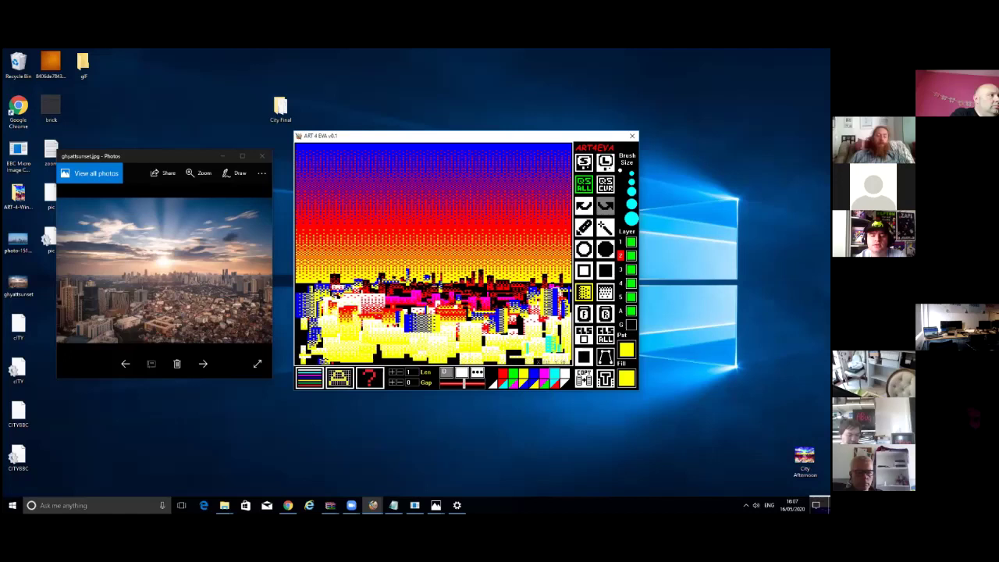
mouse_move(411, 361)
left_mouse_down()
mouse_move(391, 365)
mouse_move(438, 362)
mouse_move(344, 351)
mouse_move(316, 323)
mouse_move(302, 342)
left_mouse_up()
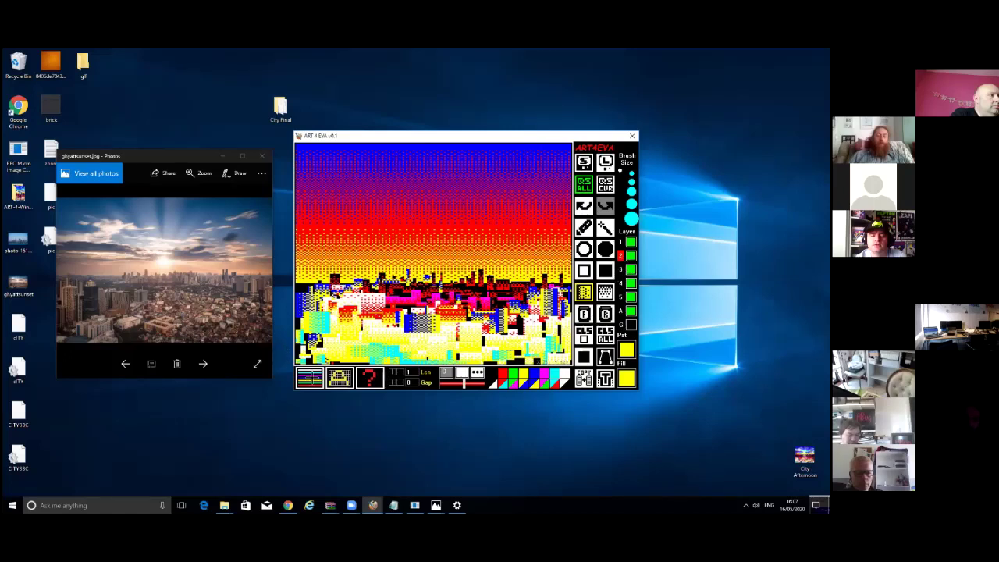
Draw a thin transparent filled rectangle across the whole horizon using a sparse white dot pattern
left_click(555, 369)
left_click(569, 376)
left_click(491, 356)
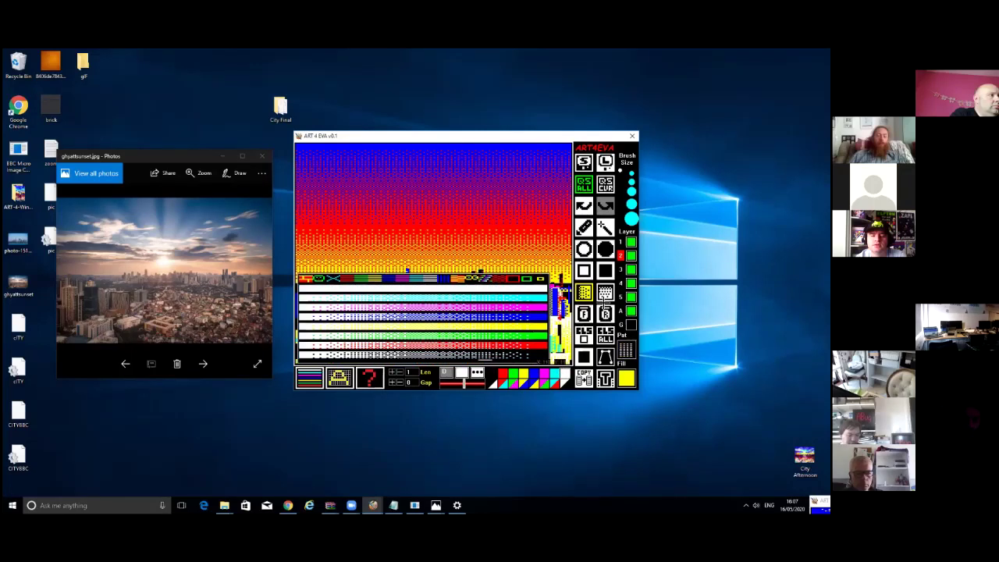
left_click(608, 277)
left_click(603, 275)
left_click(603, 379)
left_click_drag(302, 277, 601, 293)
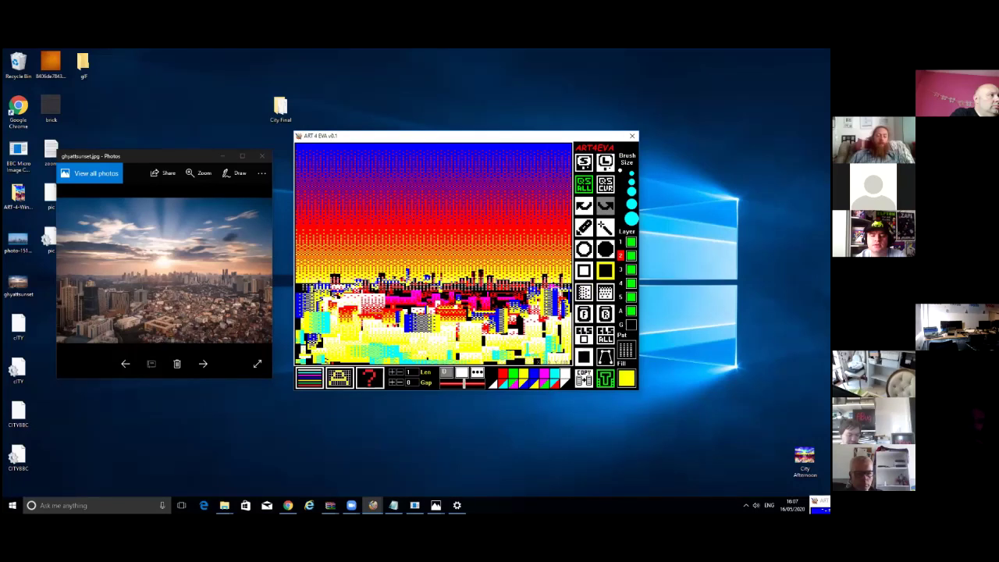
Overlay another thin filled rectangle in the sparse white dot pattern across the horizon
left_click(584, 227)
left_click(586, 206)
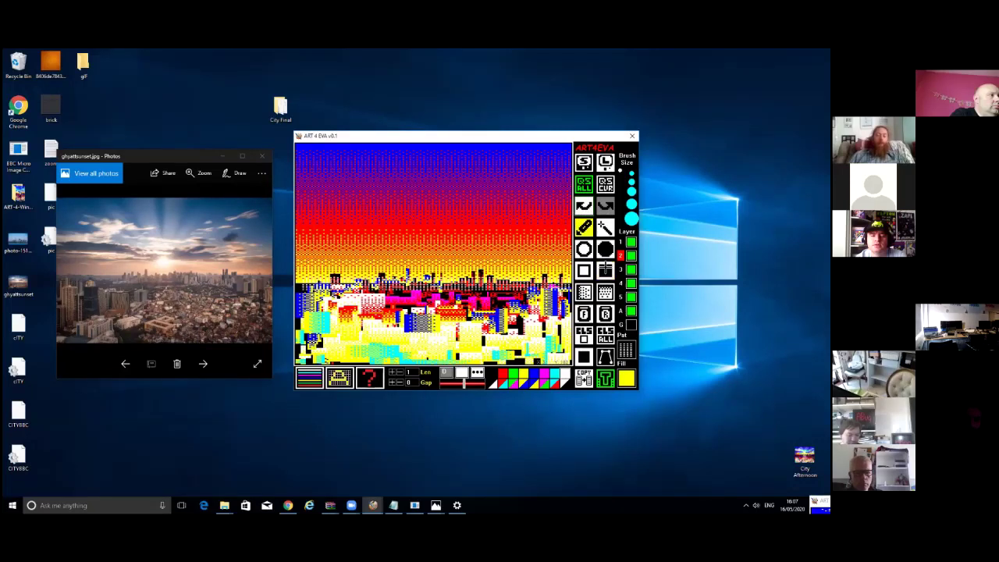
left_click(606, 270)
left_click_drag(297, 280, 571, 289)
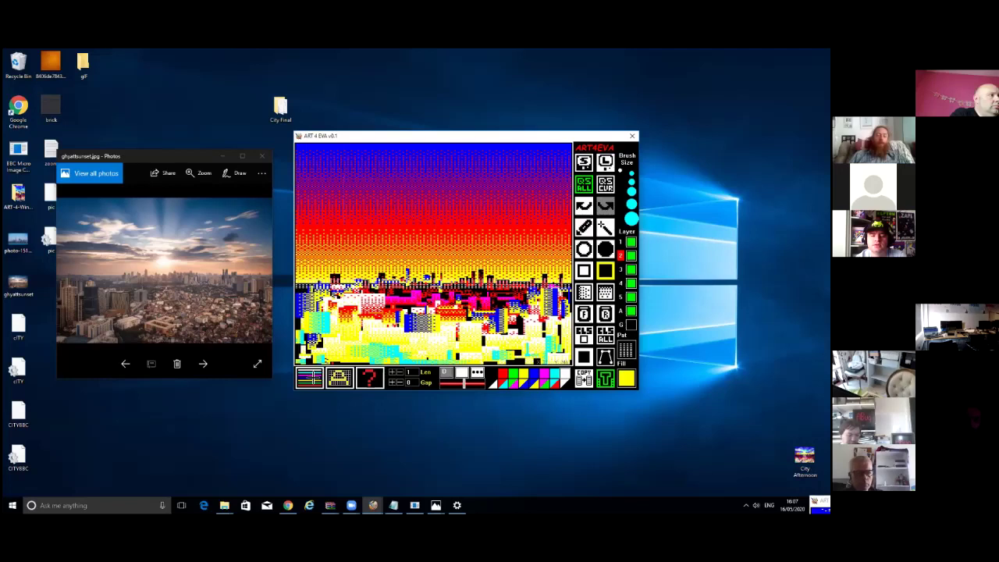
Choose progressively denser white dither patterns and overlay more filled rectangles across the horizon as haze
left_click(312, 380)
left_click(504, 354)
left_click(500, 357)
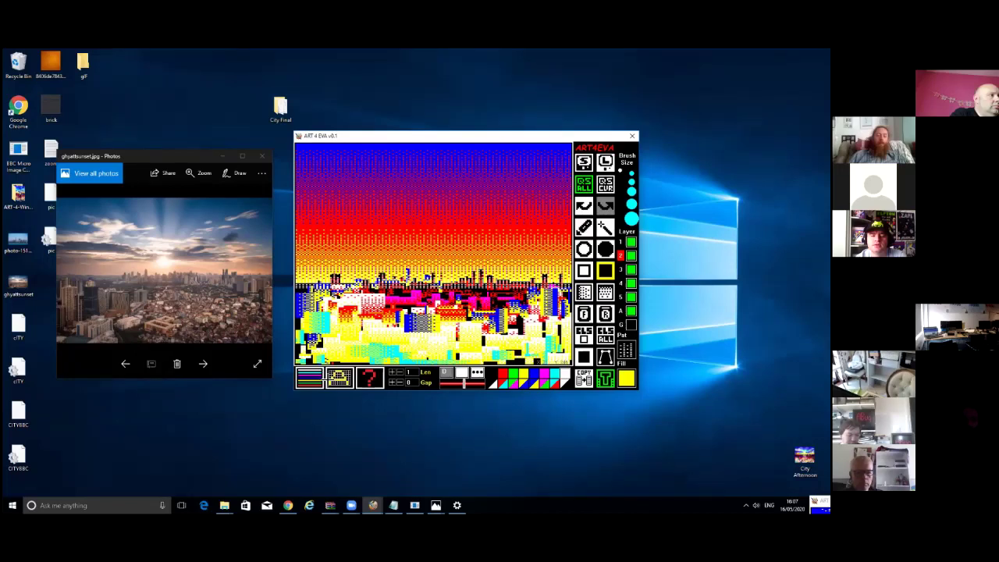
left_click(310, 369)
left_click(308, 371)
left_click(311, 369)
left_click(311, 373)
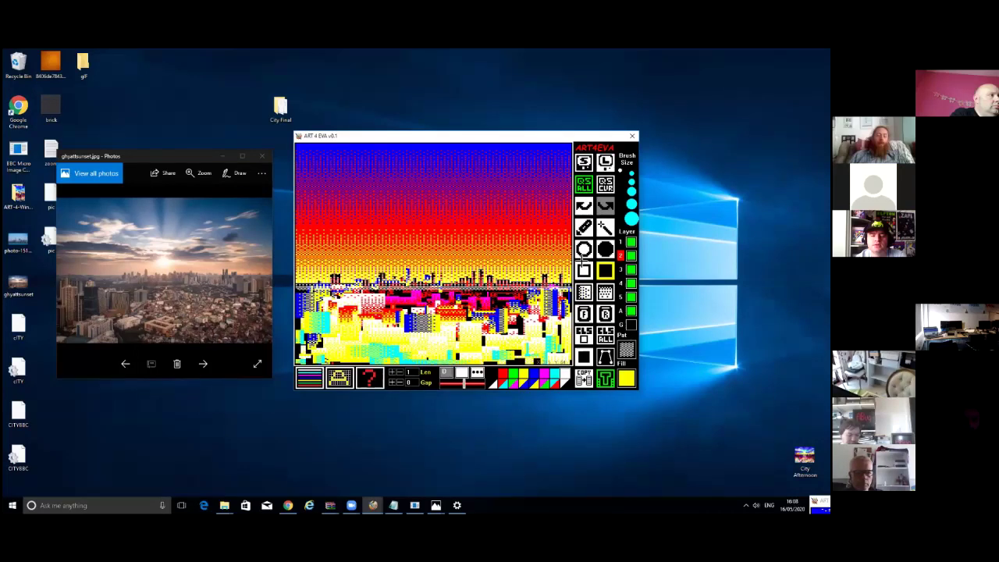
Undo the last haze rectangle and paint the dense white dither haze along the horizon with the freehand brush
left_click(584, 226)
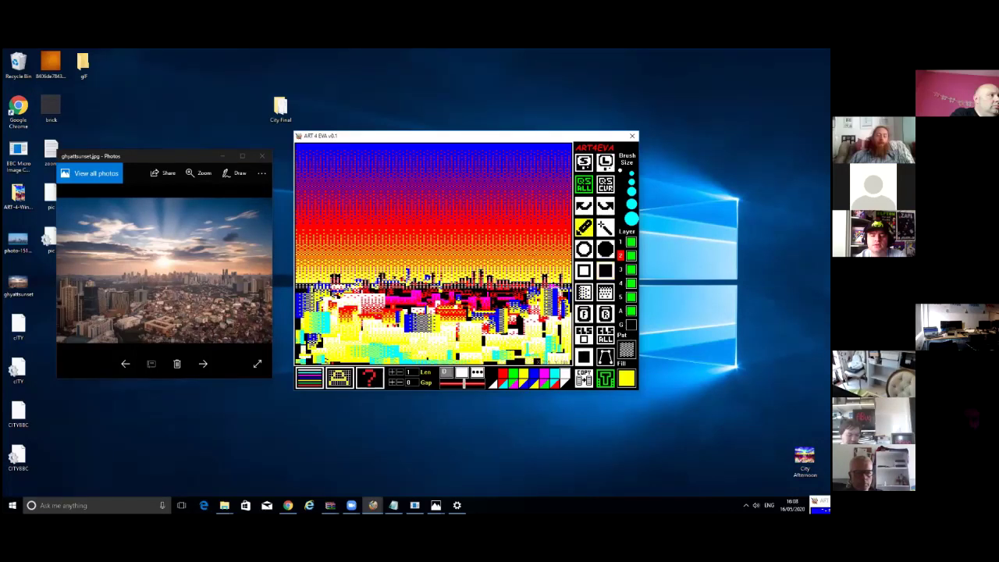
left_click(584, 227)
left_click_drag(300, 287, 441, 287)
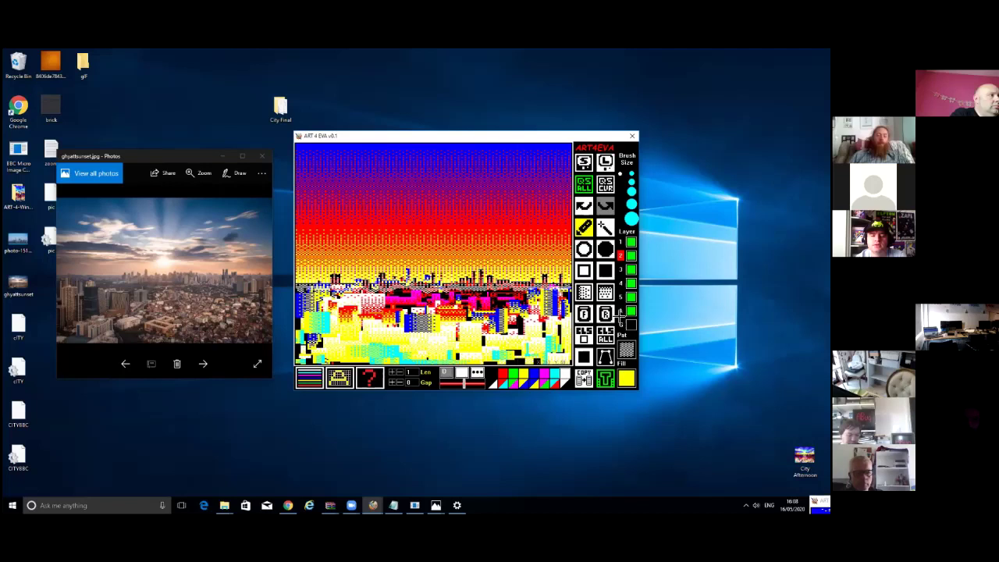
Copy a block of the city's centre and paste it into the sky above, and return to the freehand brush
left_click(630, 186)
left_click(586, 357)
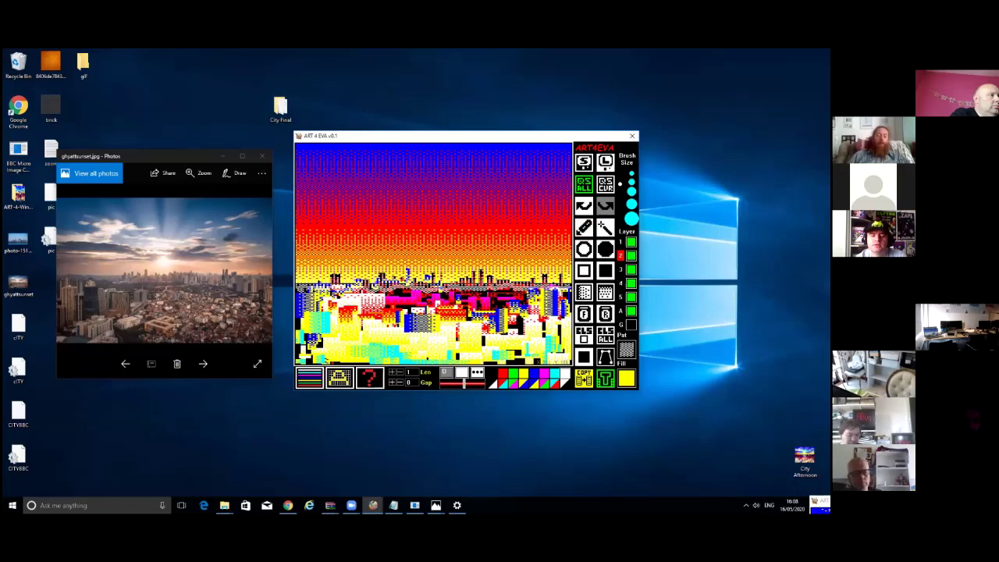
left_click(587, 356)
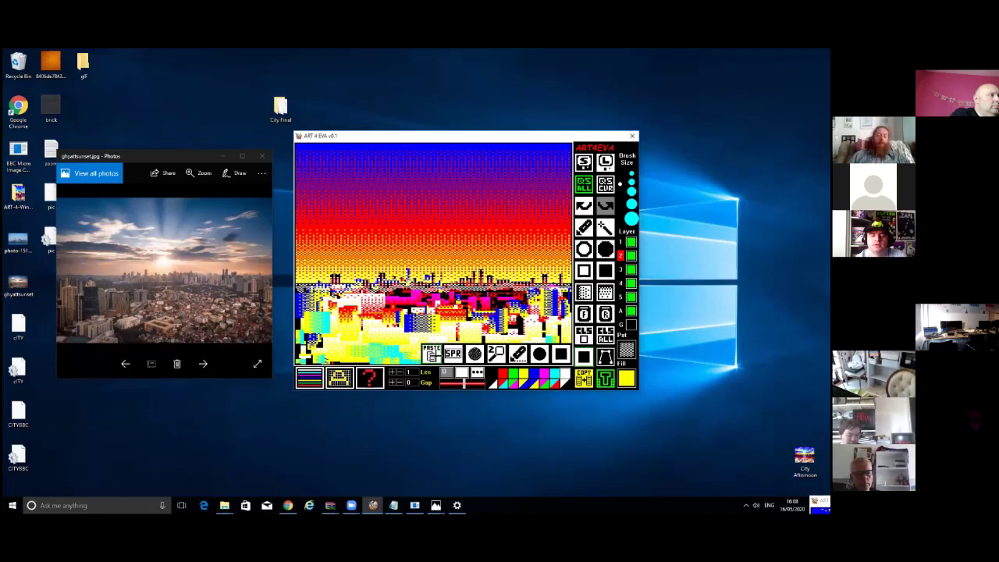
left_click(585, 227)
left_click(586, 226)
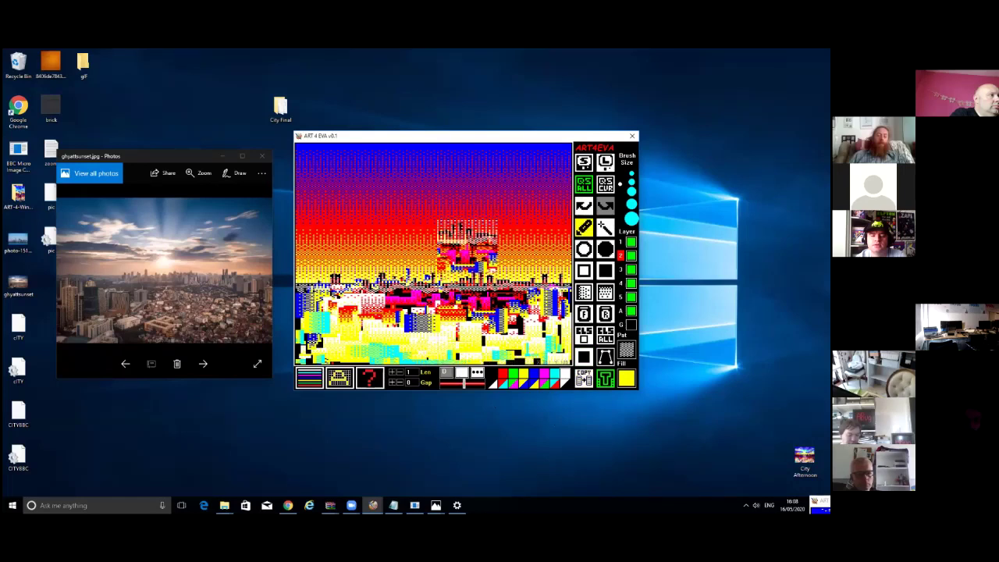
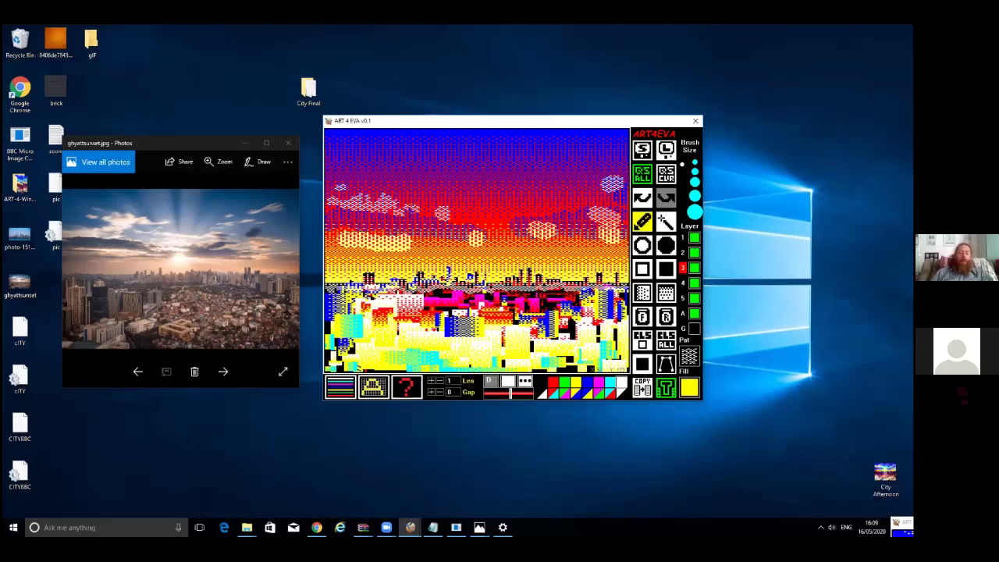
Select a different white dither pattern and paint a thin cloud streak between the lower clouds on layer 3
left_click(336, 389)
left_click(494, 362)
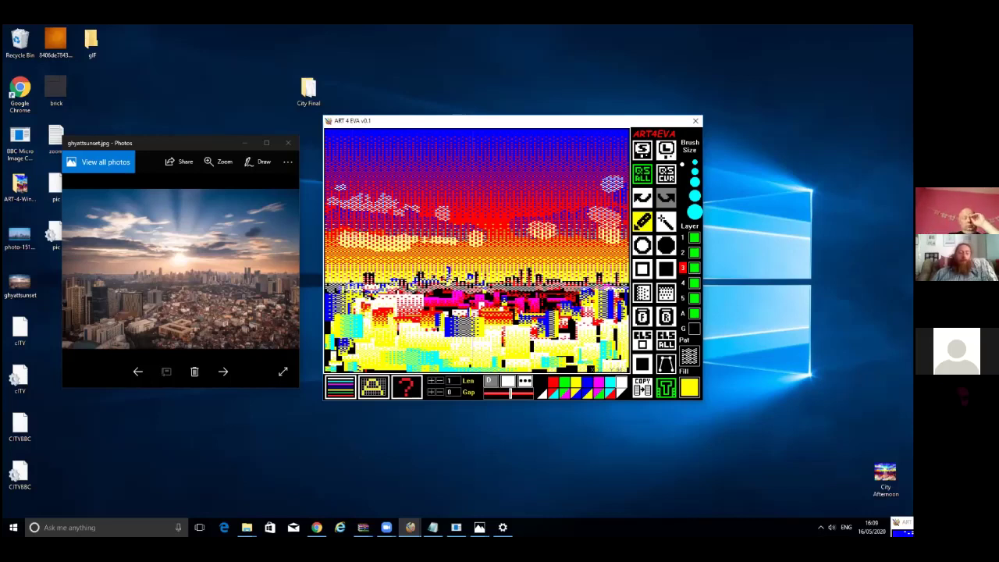
Try a white dither haze stroke along the horizon on layer 2 and undo it
left_click(341, 386)
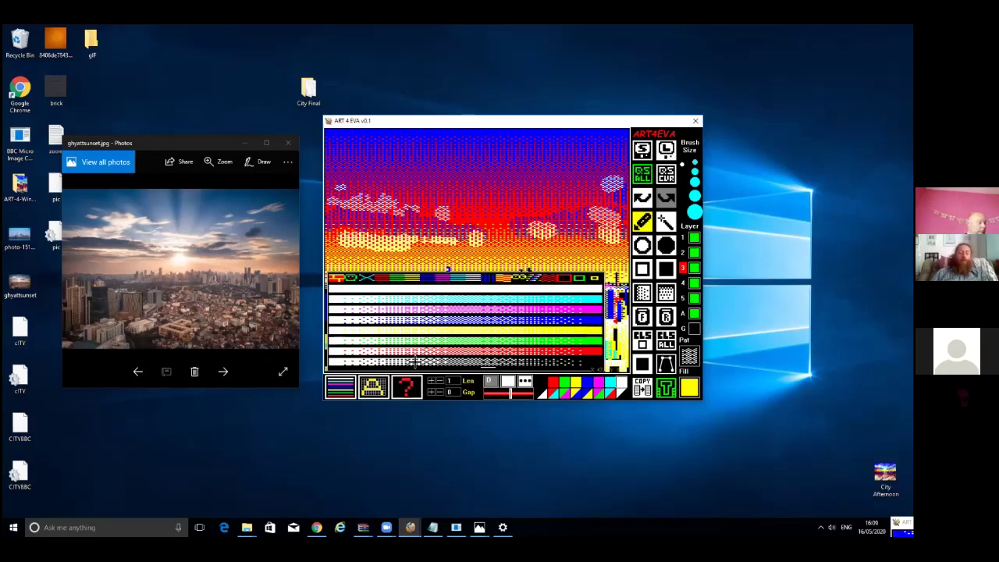
left_click(414, 364)
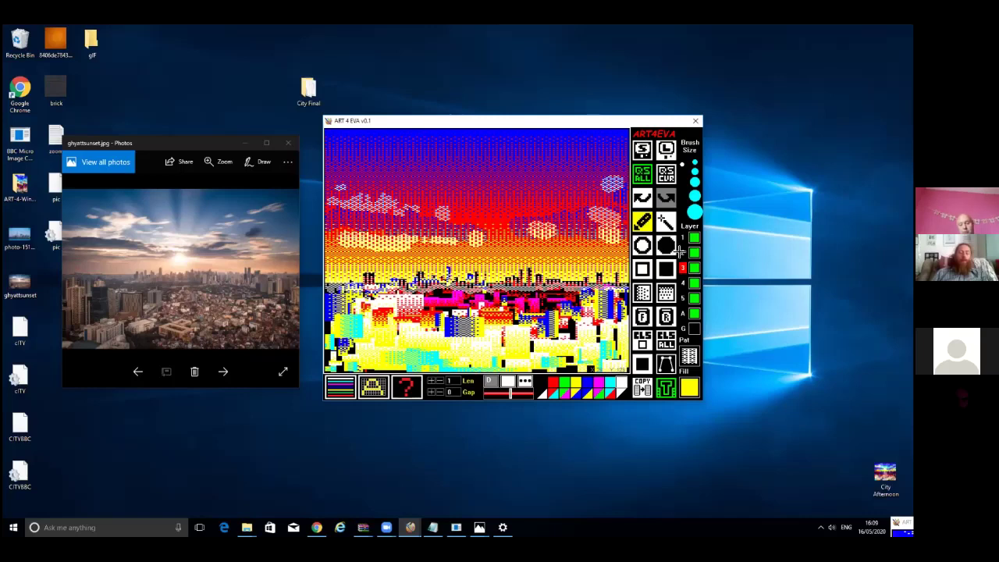
left_click(682, 253)
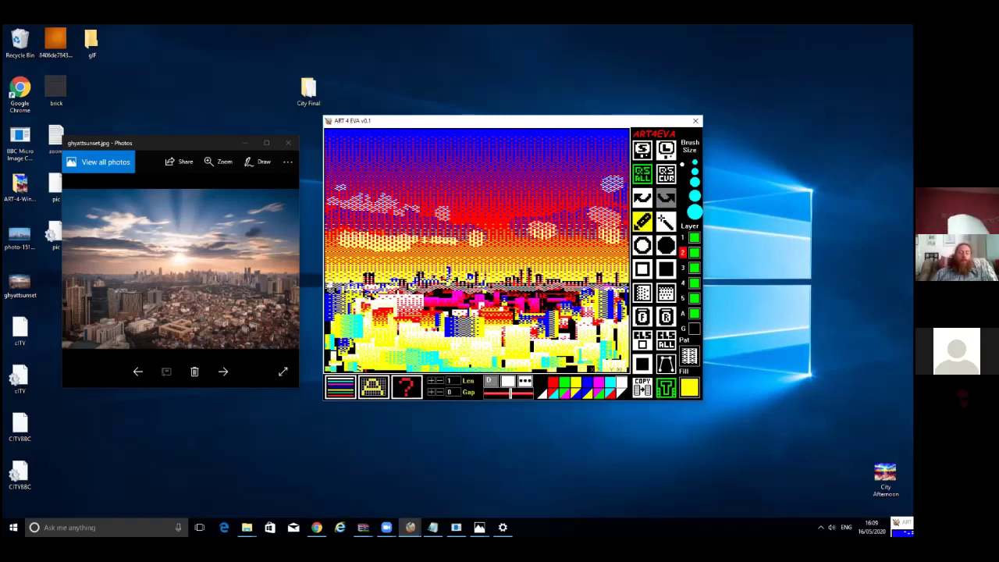
left_click_drag(362, 283, 480, 283)
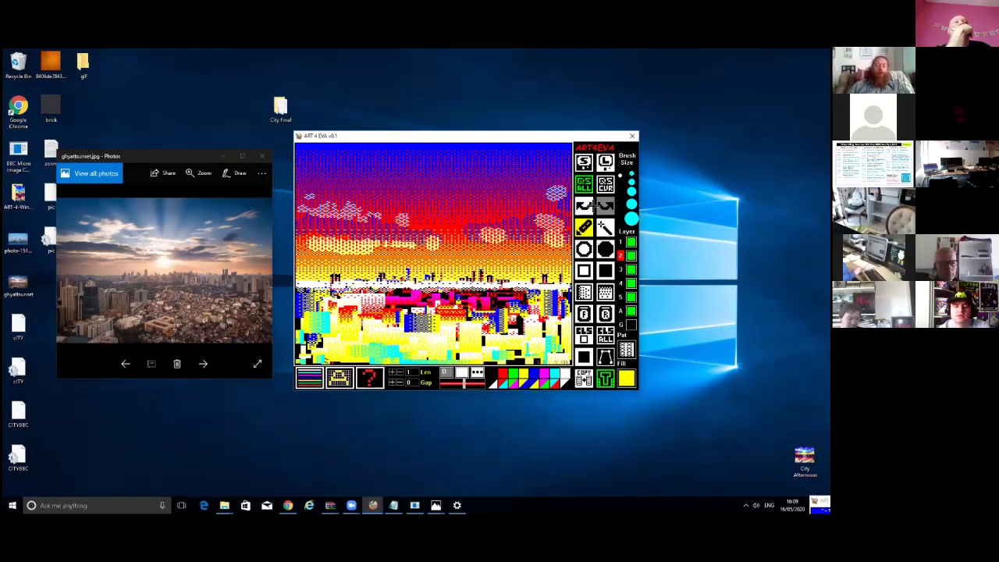
left_click(585, 206)
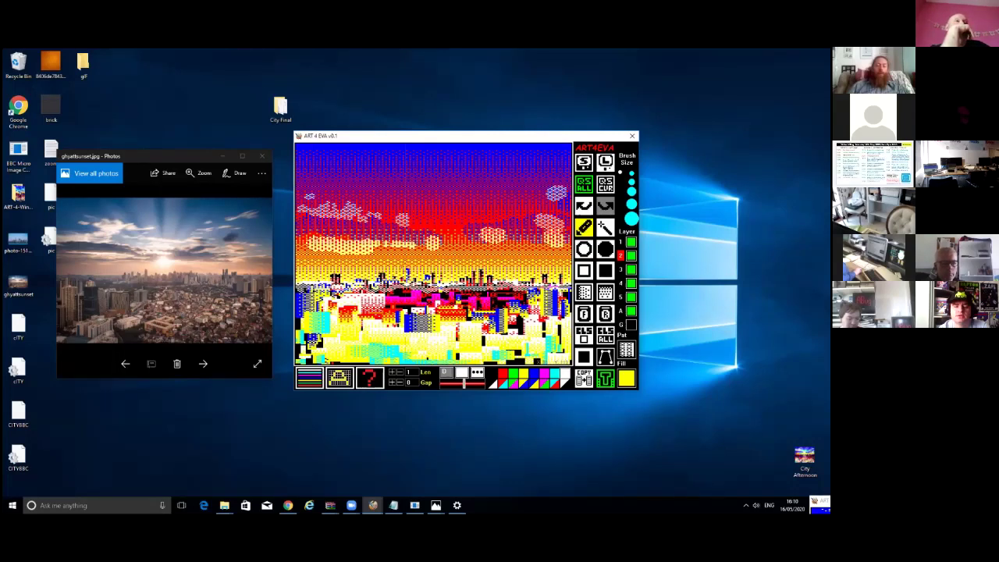
Place a solid white filled circle on layer 3 as the sun, in the middle of the sky above the clouds
left_click(605, 249)
left_click(621, 270)
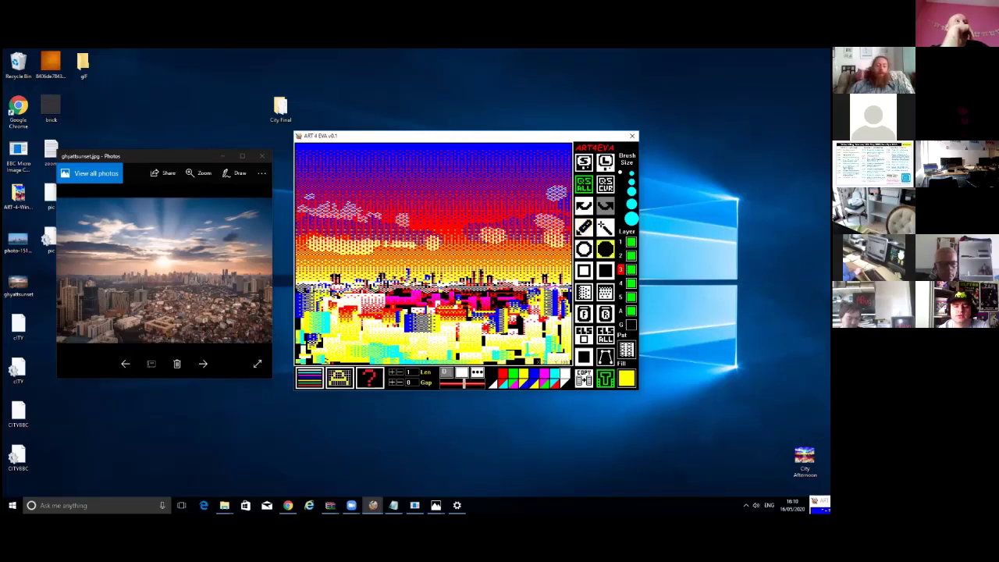
left_click(448, 208)
left_click(601, 206)
left_click(309, 375)
left_click(625, 353)
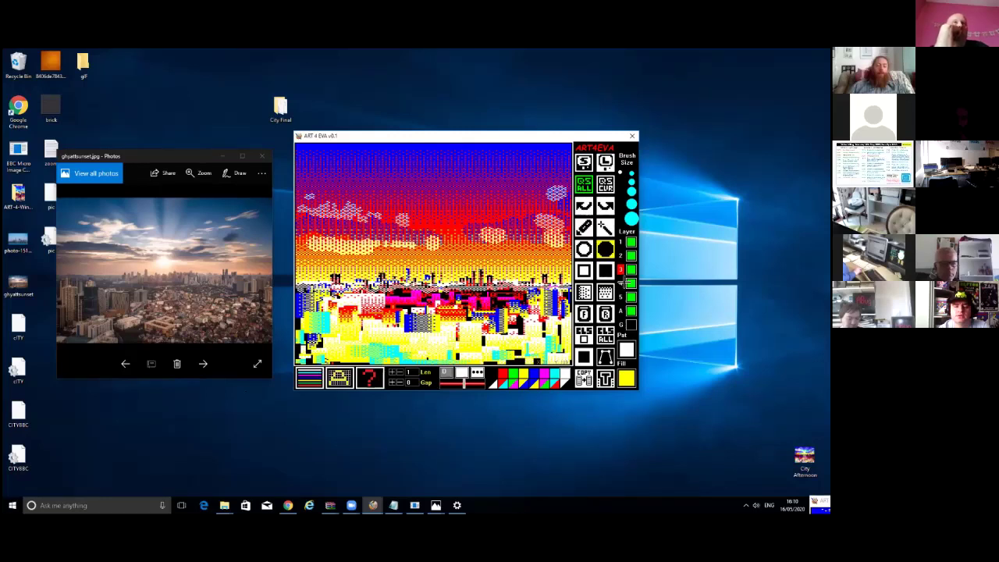
left_click_drag(449, 211, 464, 211)
Surround the sun with two concentric filled circles in white dither, the larger one in a sparser pattern, as a glow
left_click(311, 374)
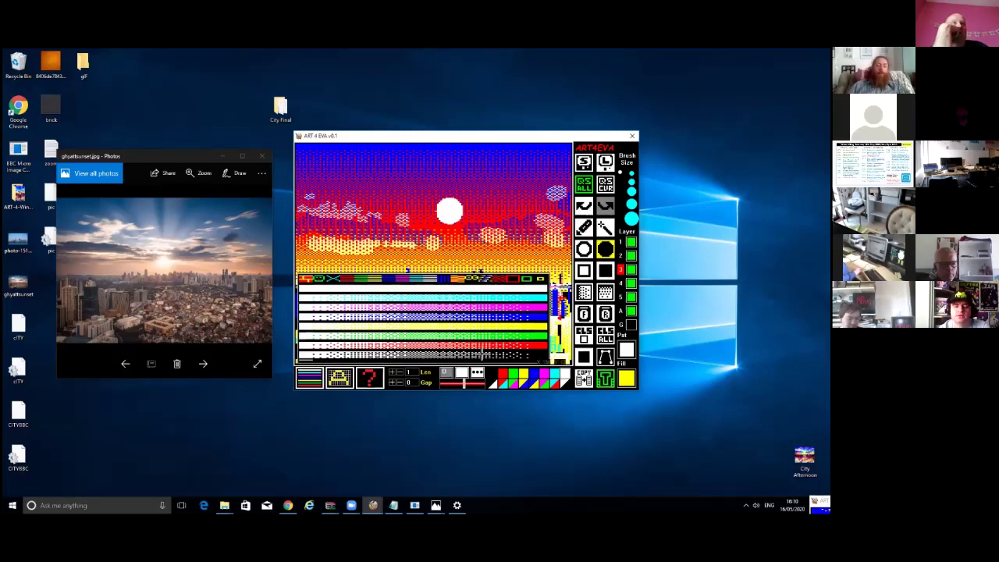
left_click(390, 354)
left_click_drag(451, 213, 450, 239)
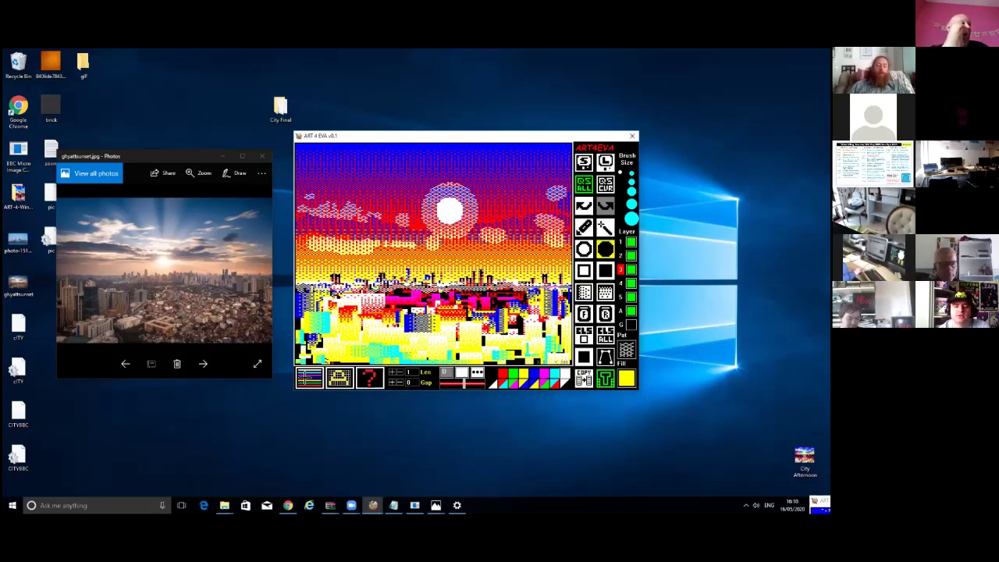
left_click(307, 378)
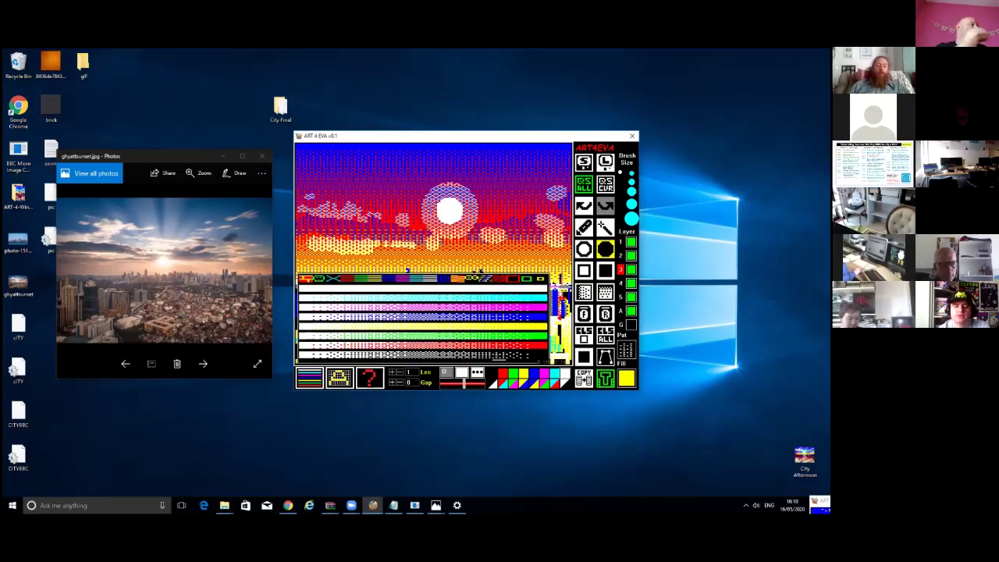
left_click(499, 357)
left_click_drag(451, 211, 452, 255)
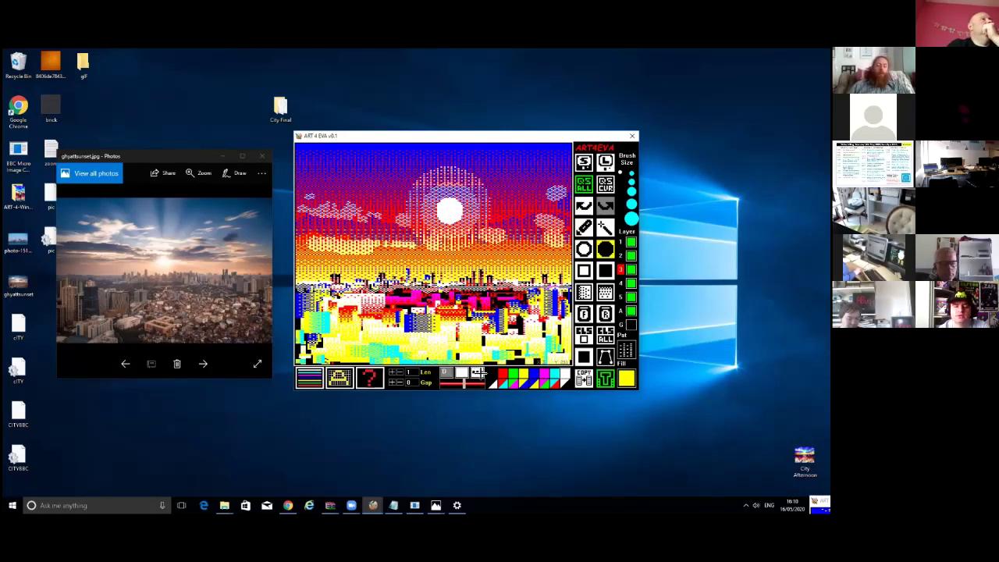
Add the widest and faintest glow circle around the sun using an even sparser white dither pattern
left_click(479, 372)
left_click(513, 358)
scroll(434, 312, "down", 2)
left_click_drag(450, 210, 506, 211)
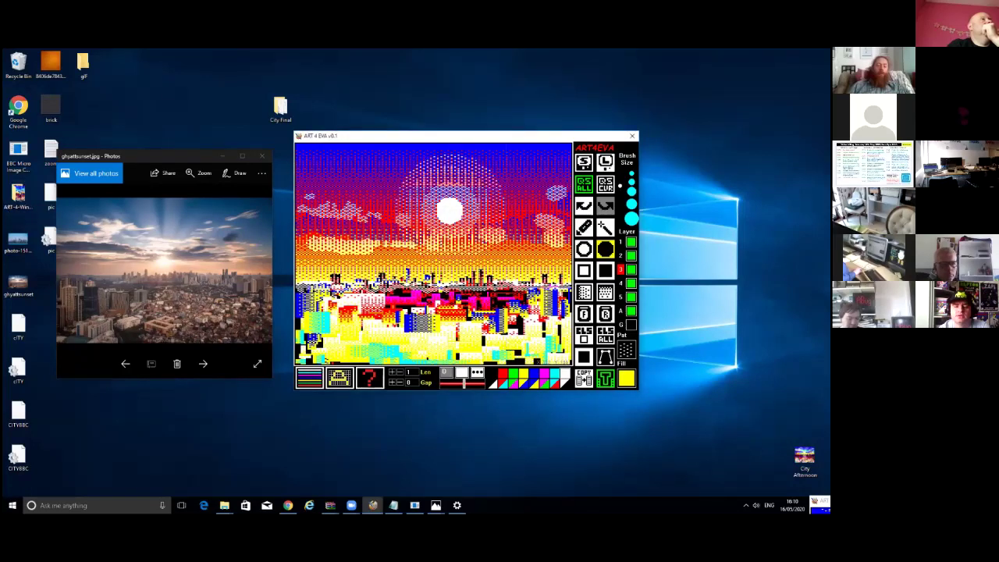
left_click(586, 206)
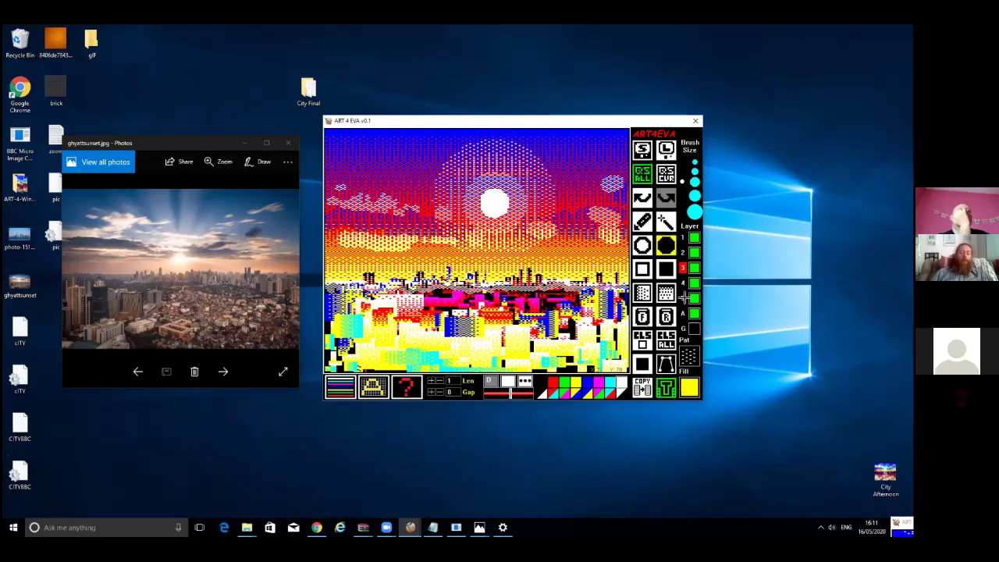
Add small solid white filled rectangles among the skyline buildings on layer 5
left_click(683, 297)
left_click(348, 382)
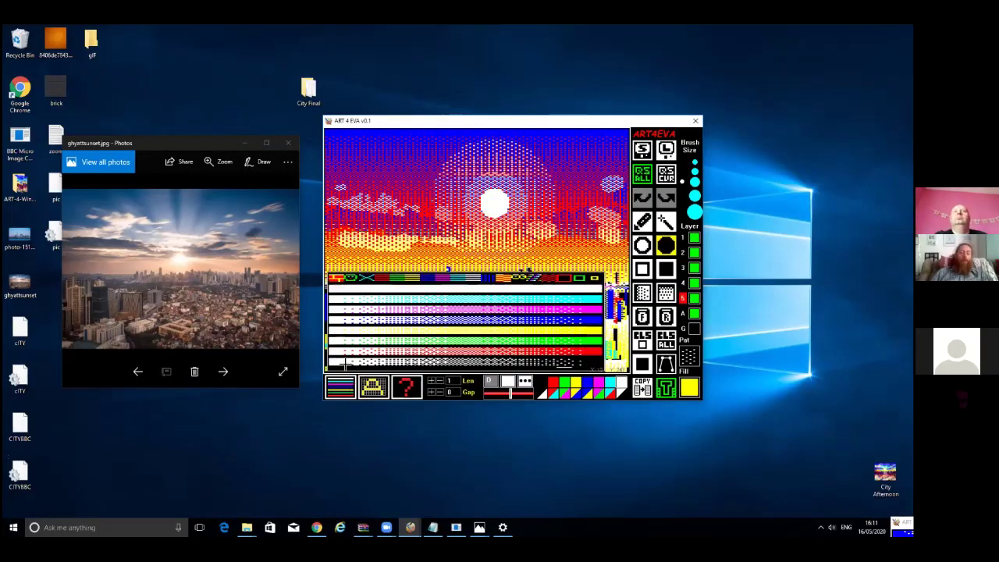
left_click(337, 362)
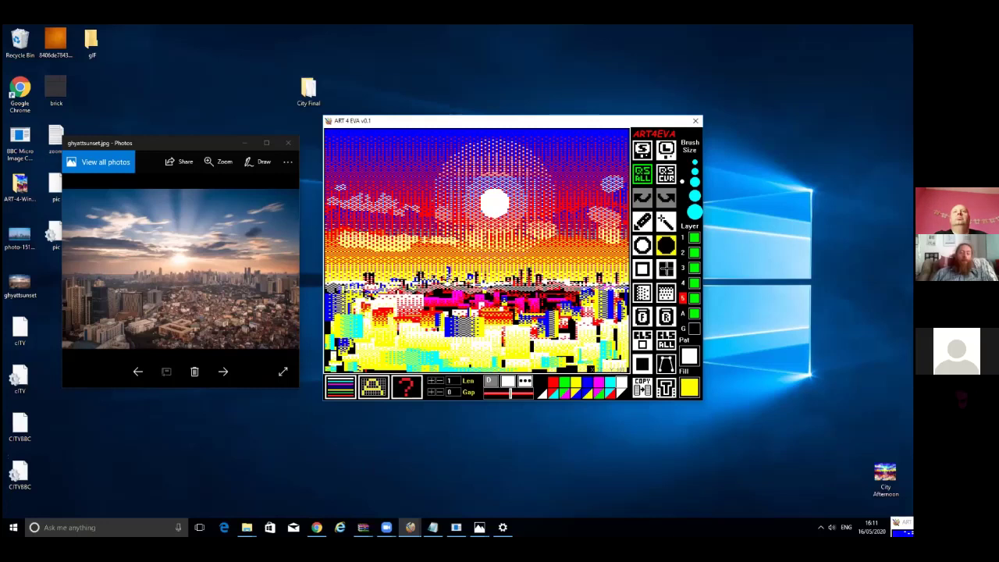
left_click(695, 162)
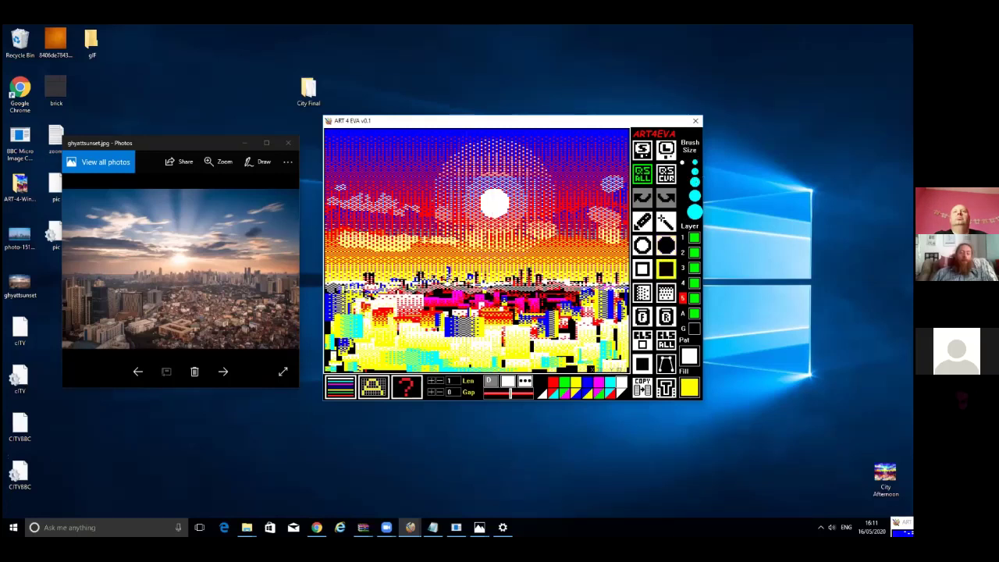
left_click(463, 308)
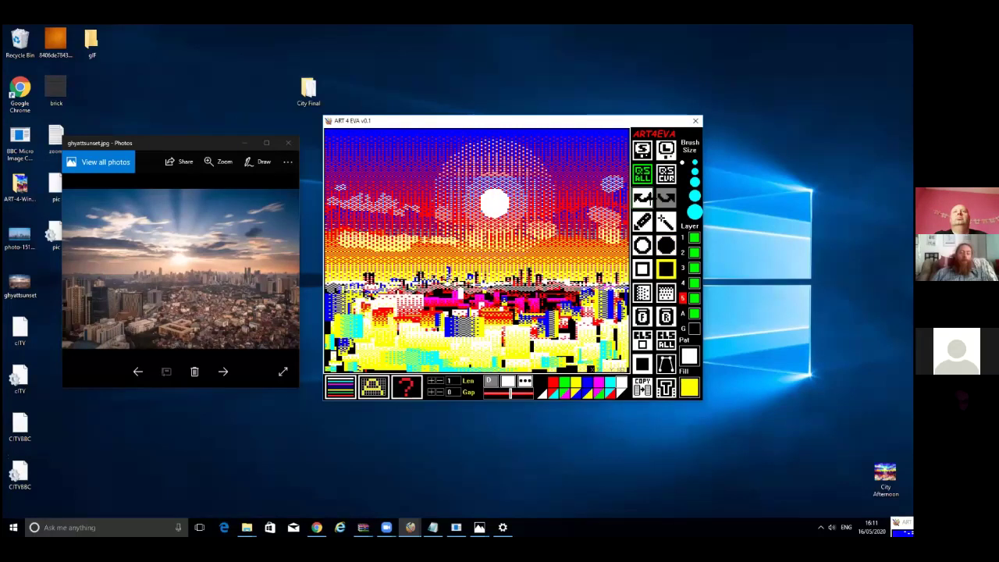
left_click(642, 197)
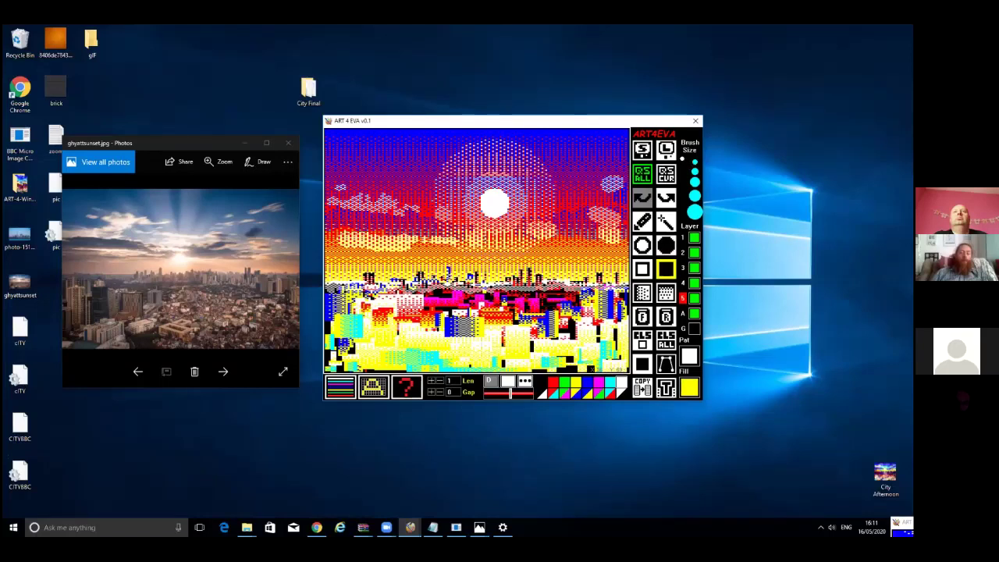
left_click_drag(462, 294, 464, 298)
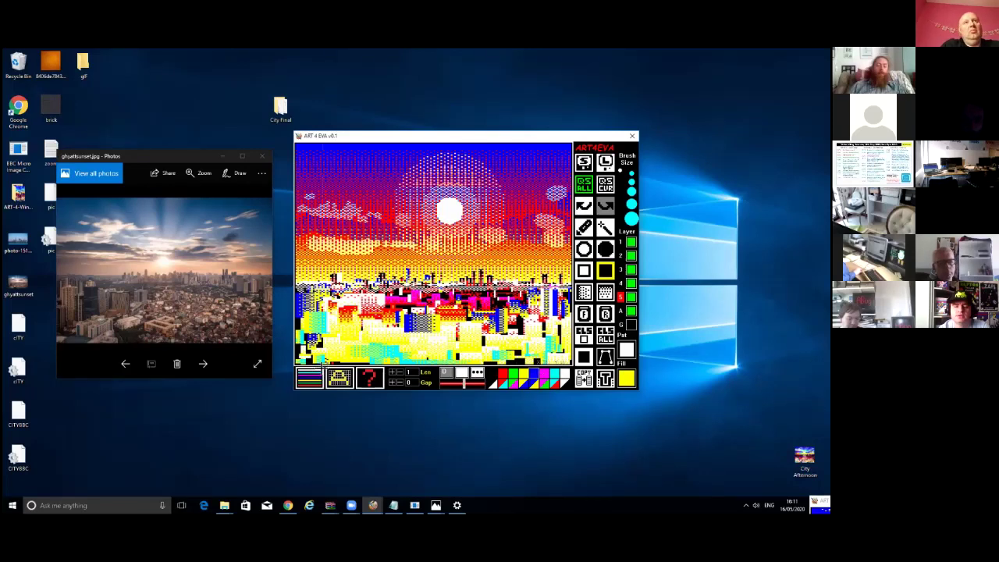
Choose a sparse blue dither with transparency enabled and shade patches of the city's foreground on layer 5
left_click(475, 373)
left_click(471, 356)
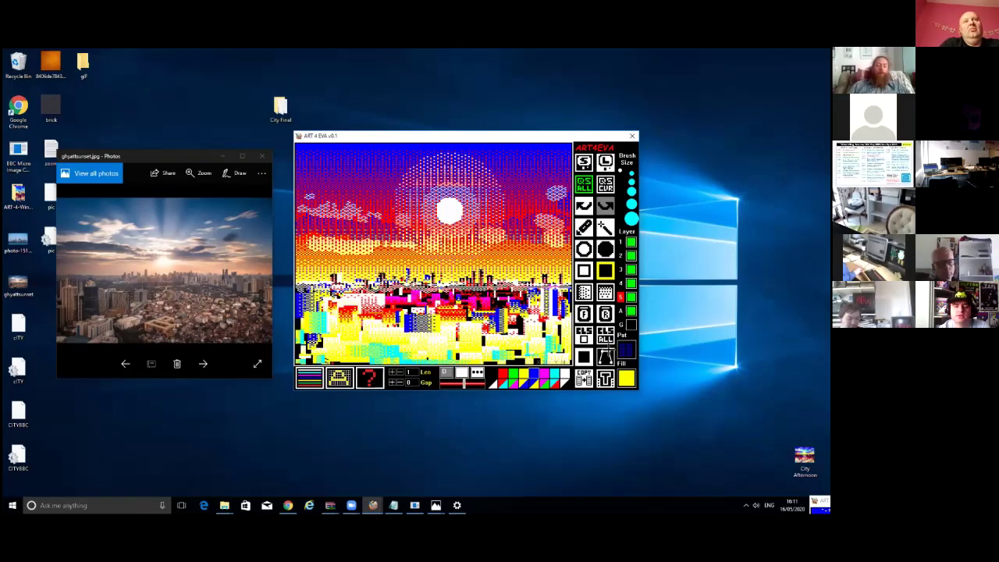
left_click(477, 373)
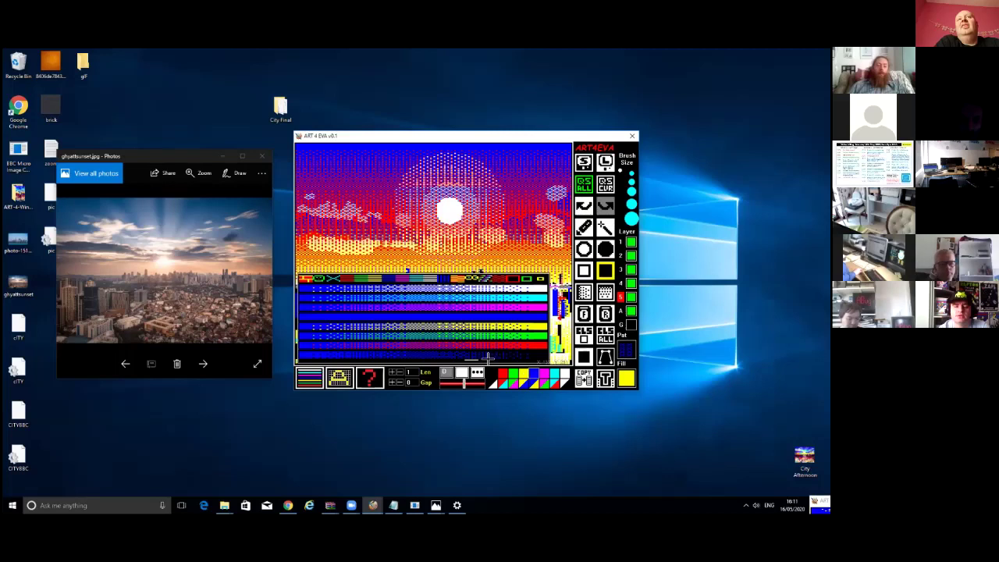
left_click(606, 379)
key("Escape")
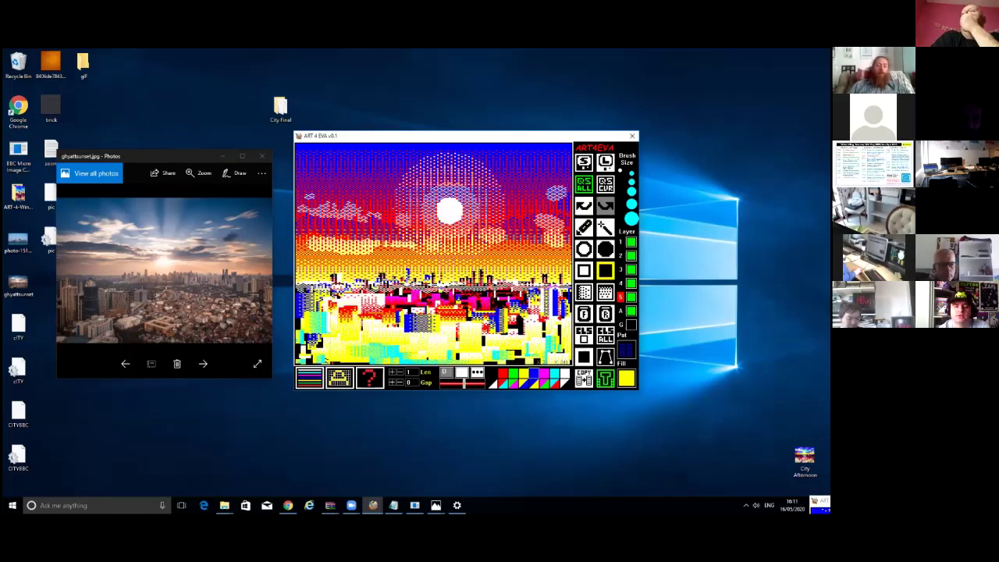
left_click_drag(301, 146, 610, 209)
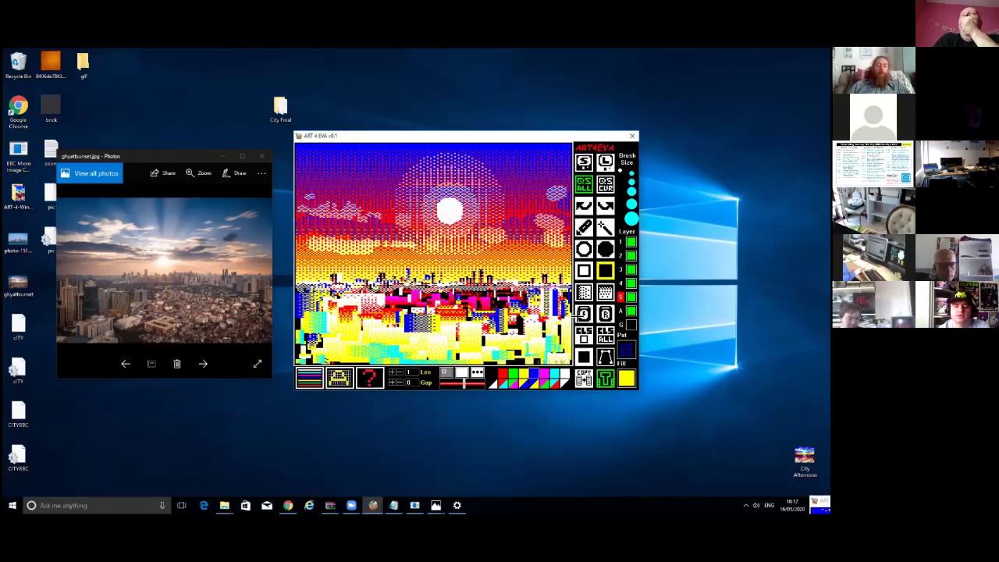
left_click(603, 293)
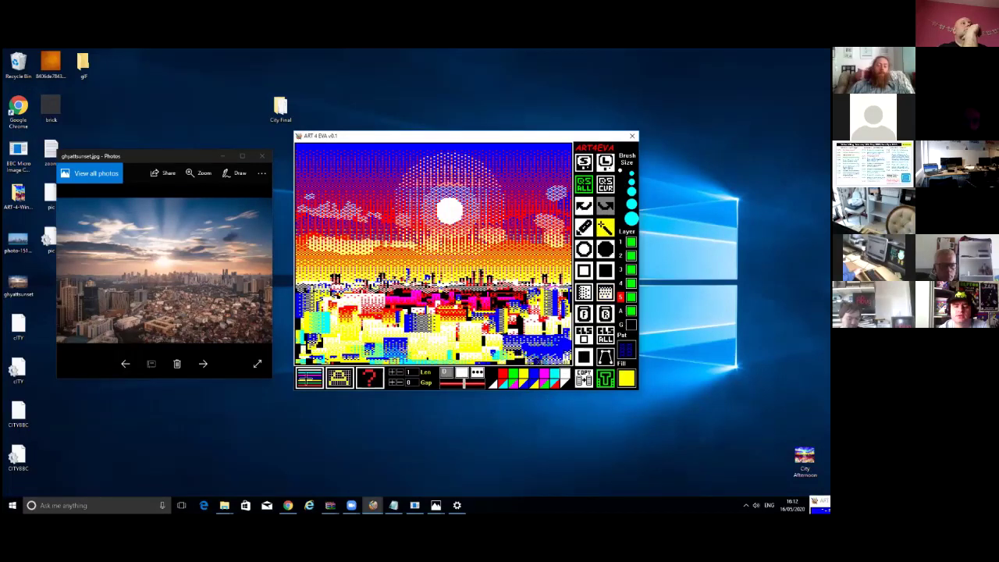
Draw a thick vertical sun ray in white dither from the top of the sky down to the sun
right_click(451, 353)
left_click(606, 228)
left_click_drag(444, 144, 445, 184)
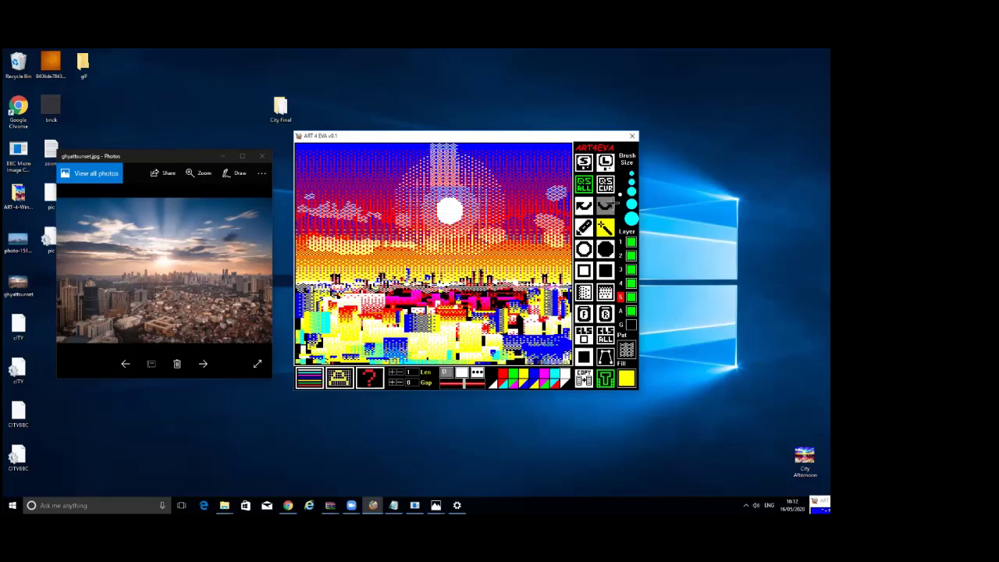
Try wide diagonal rays in a sparser white dither on both sides of the sun and undo them
left_click(313, 379)
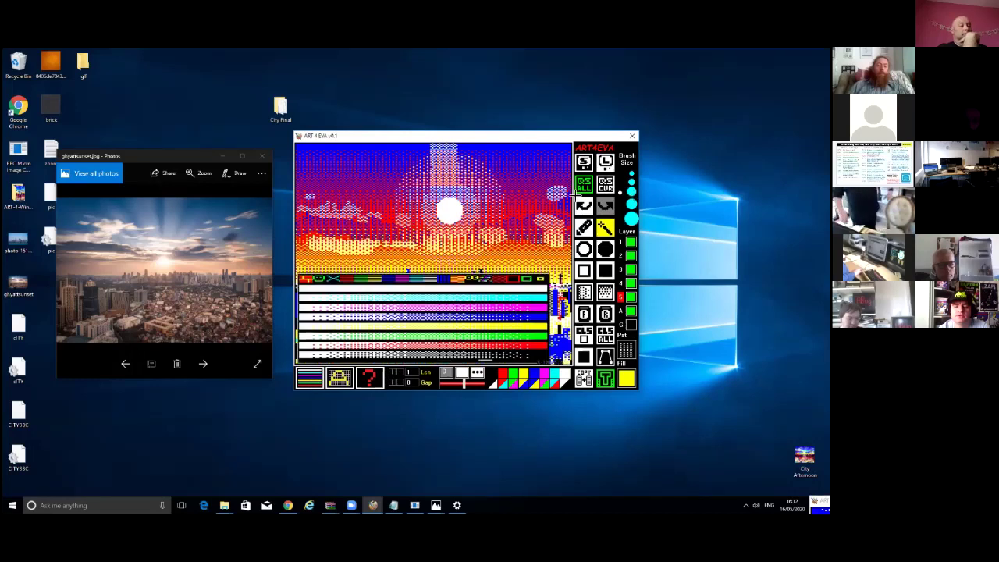
left_click(575, 195)
left_click_drag(570, 149, 452, 211)
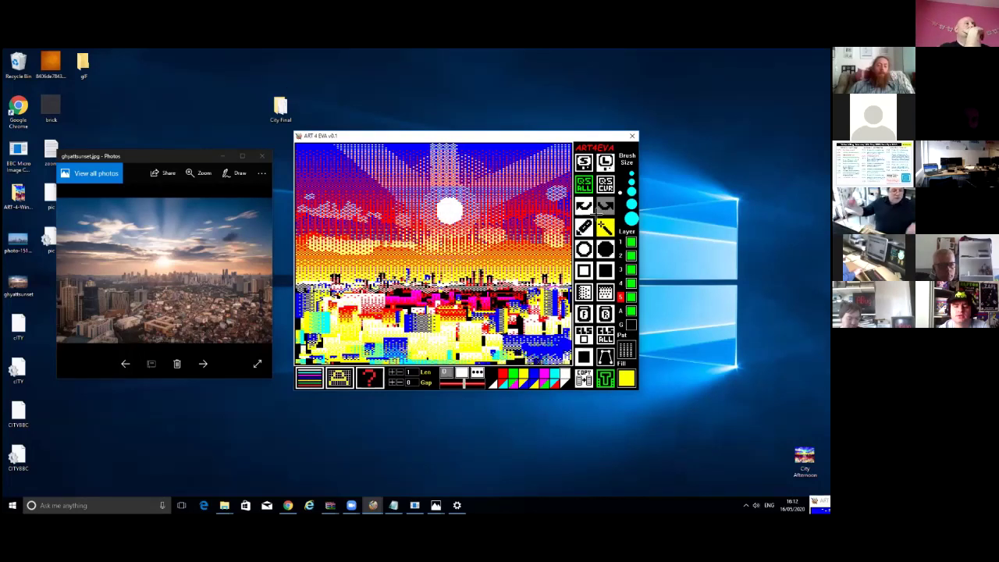
left_click(587, 205)
left_click(587, 204)
Undo the narrower diagonal rays and redraw them in a much sparser white dither pattern
left_click(304, 377)
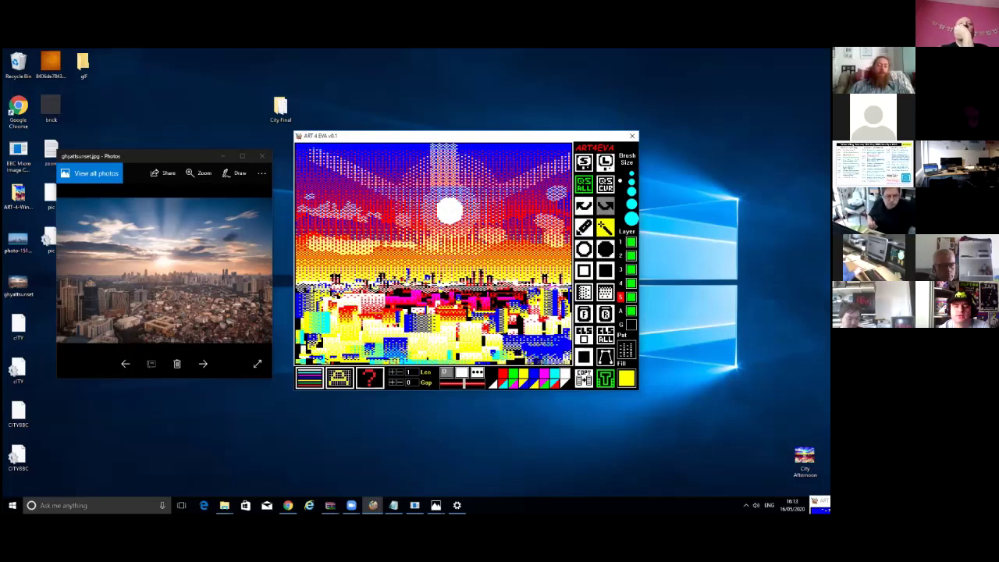
left_click(584, 205)
left_click(313, 375)
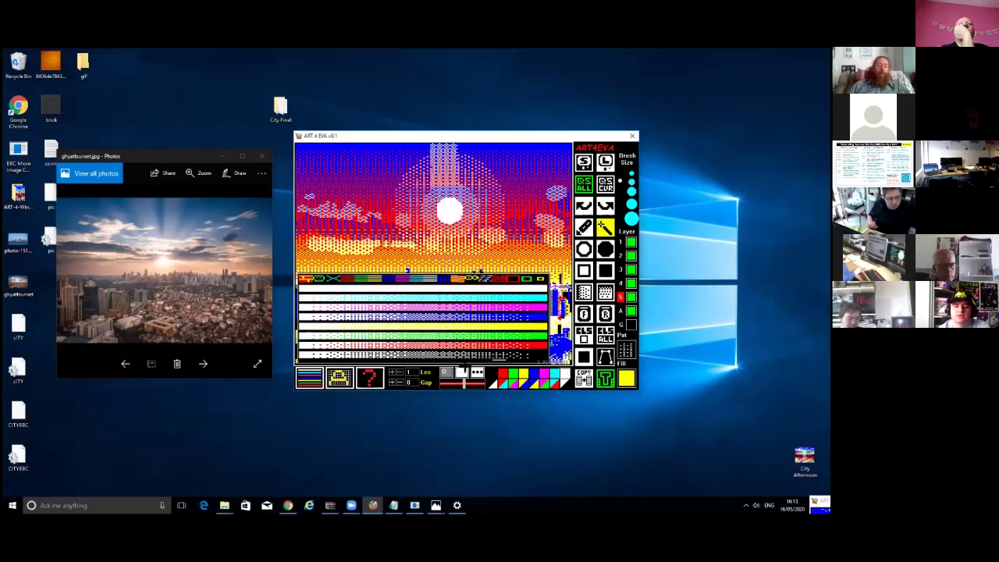
left_click(515, 355)
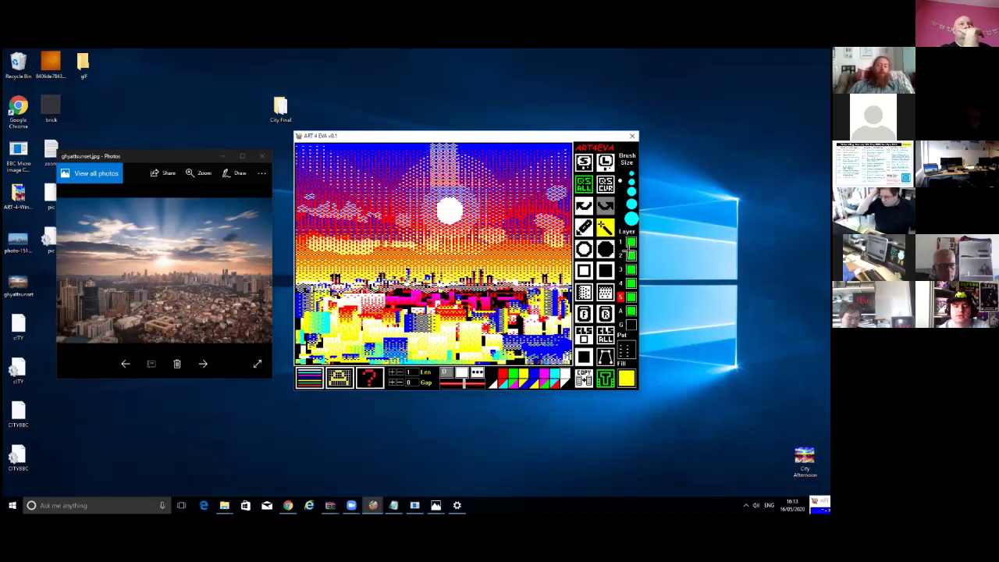
Try denser white dither rays over the diagonal ones on each side of the sun and undo them
left_click(309, 378)
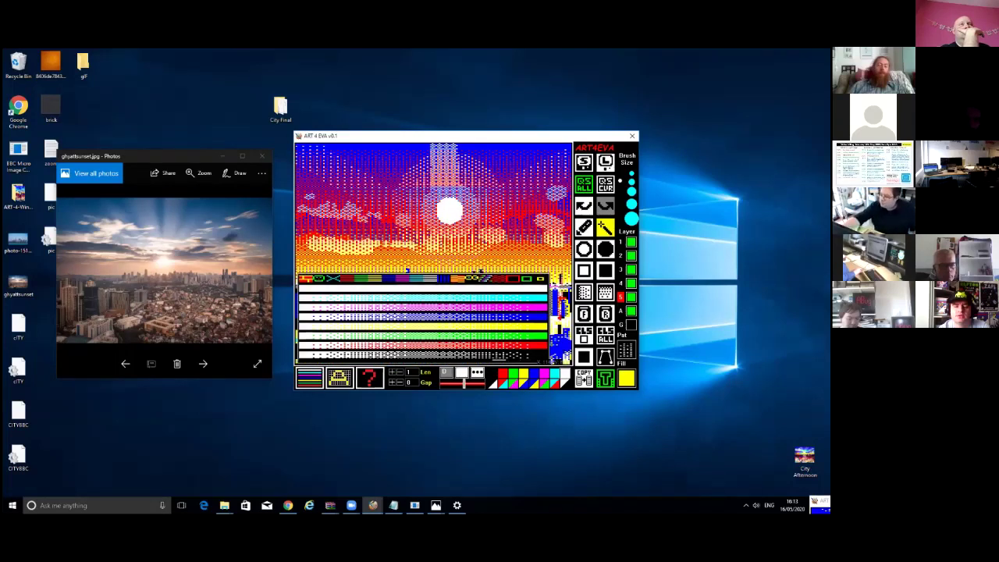
left_click(496, 361)
left_click_drag(300, 149, 394, 205)
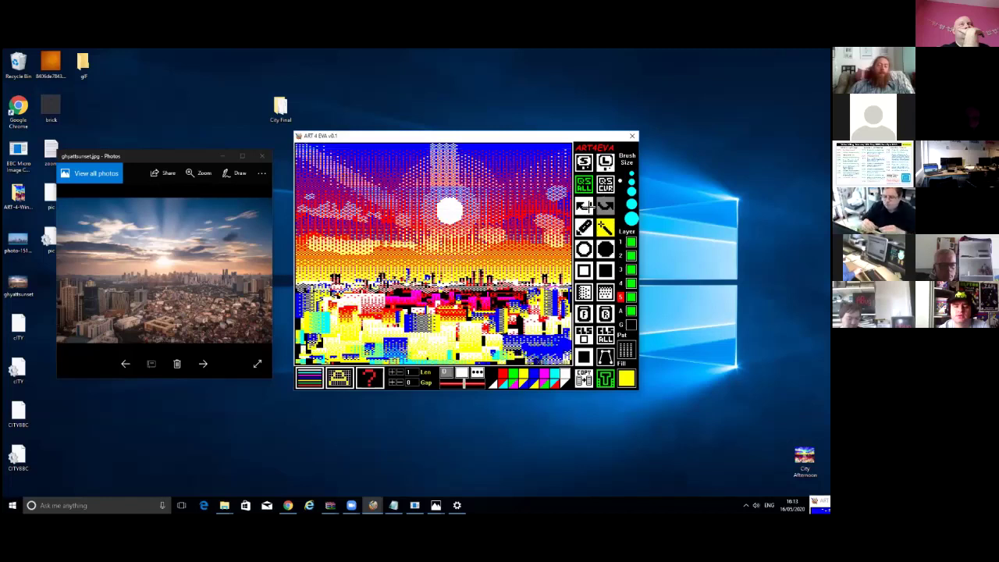
left_click(476, 371)
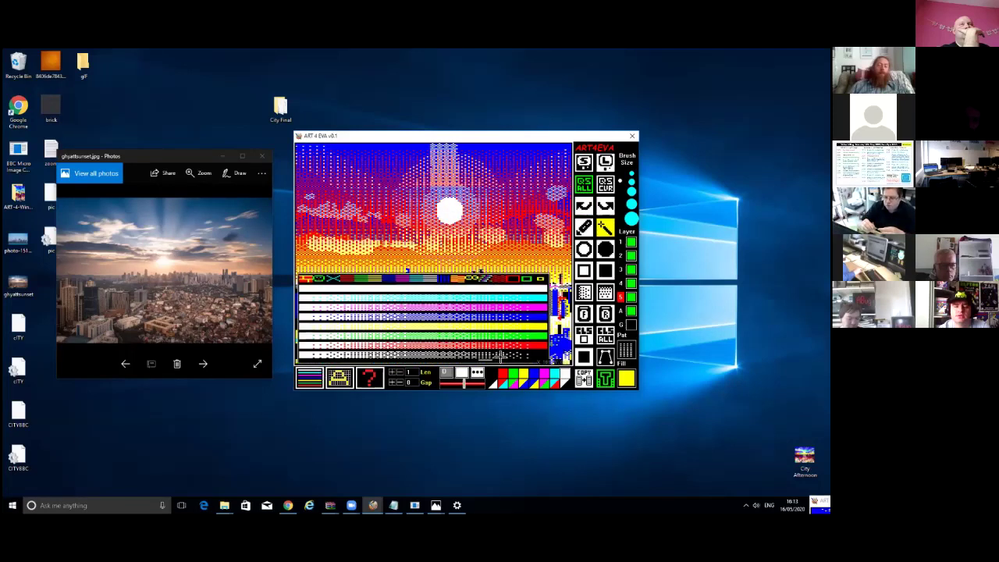
left_click(623, 181)
left_click_drag(508, 199, 569, 155)
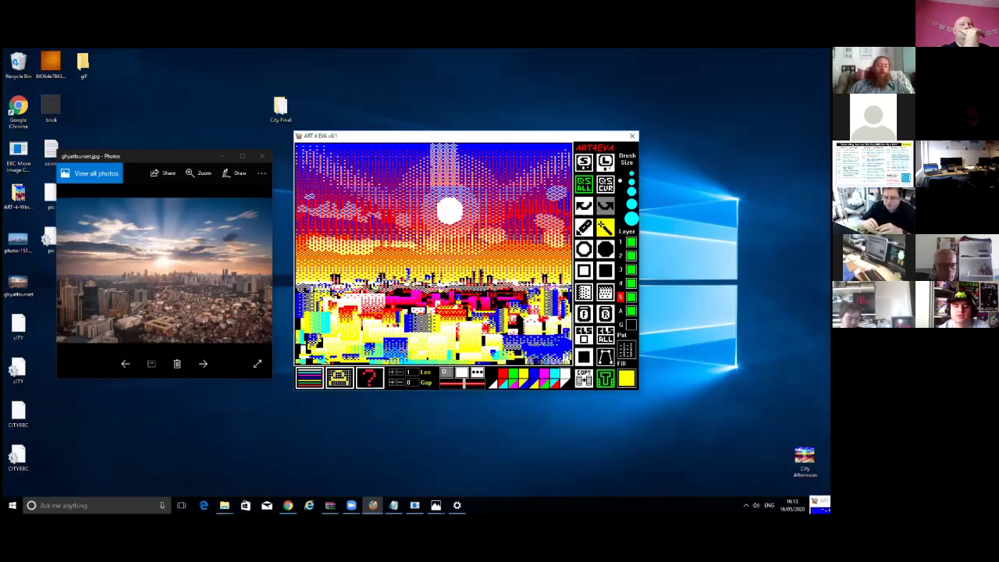
left_click(584, 206)
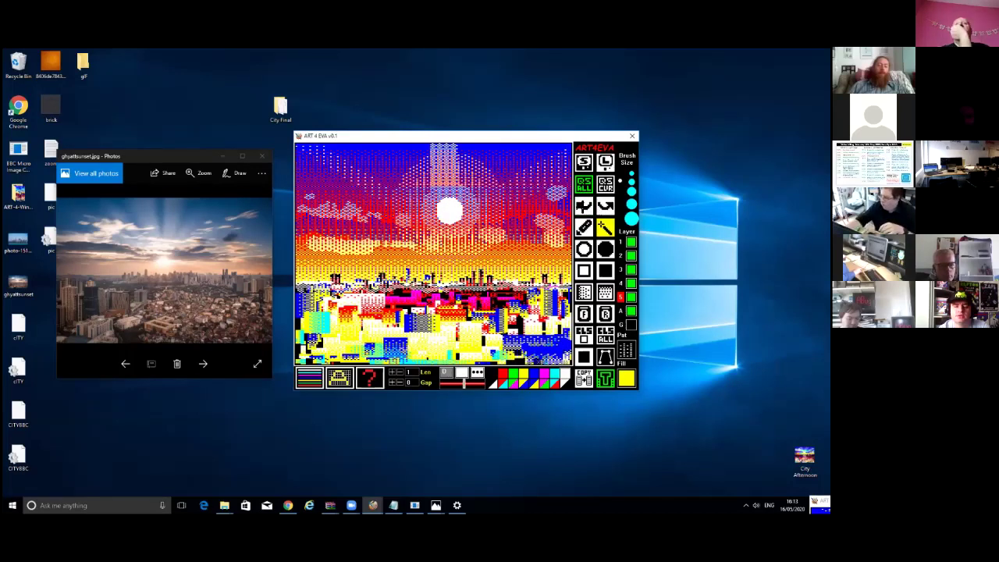
Undo the remaining white dither sun ray above the sun
left_click(583, 207)
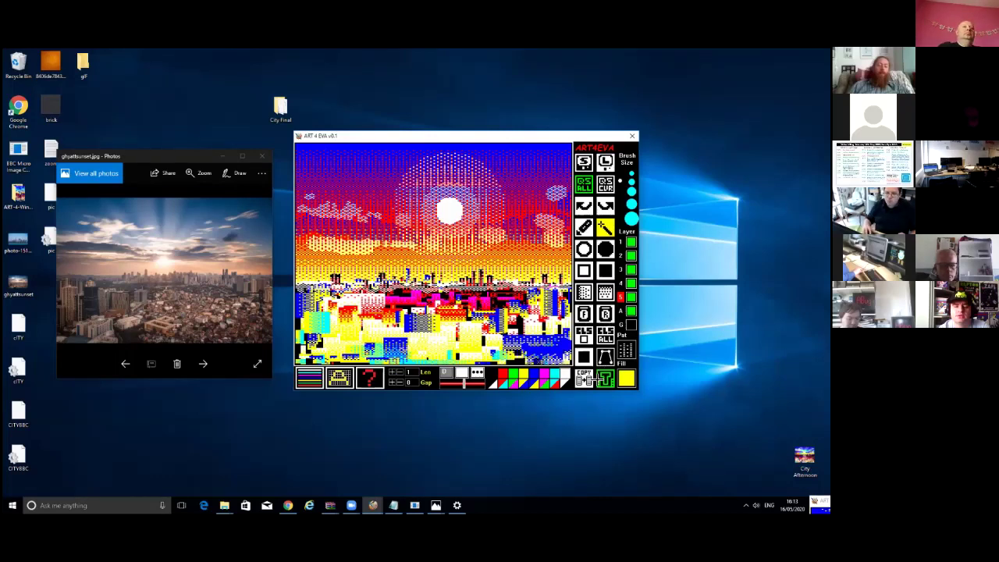
left_click(587, 358)
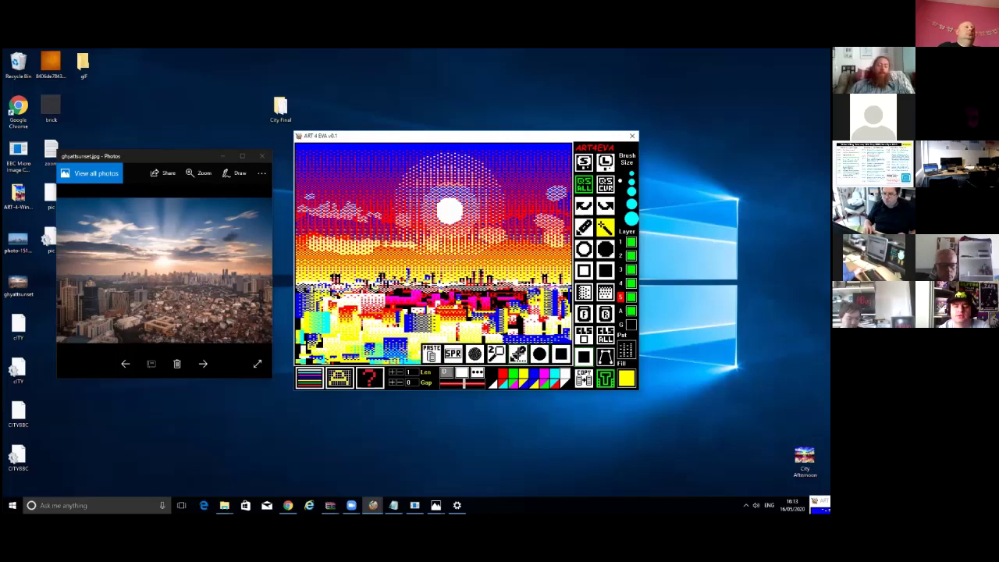
left_click(519, 354)
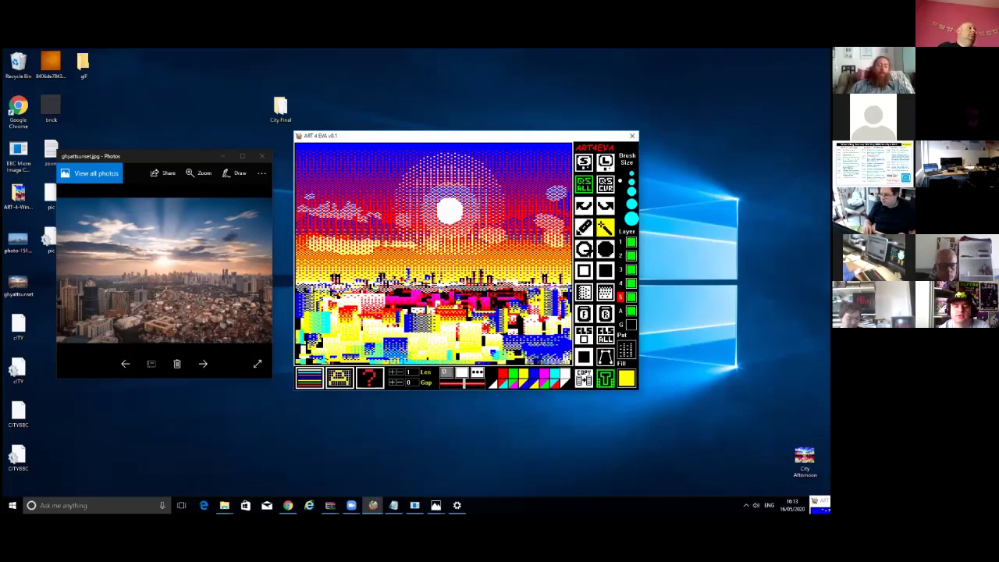
left_click(585, 357)
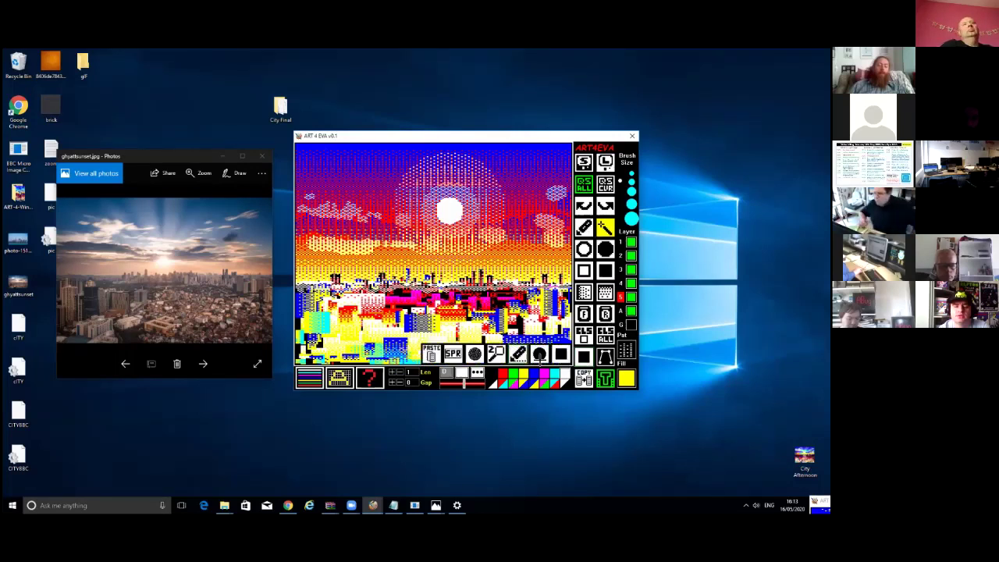
left_click(512, 388)
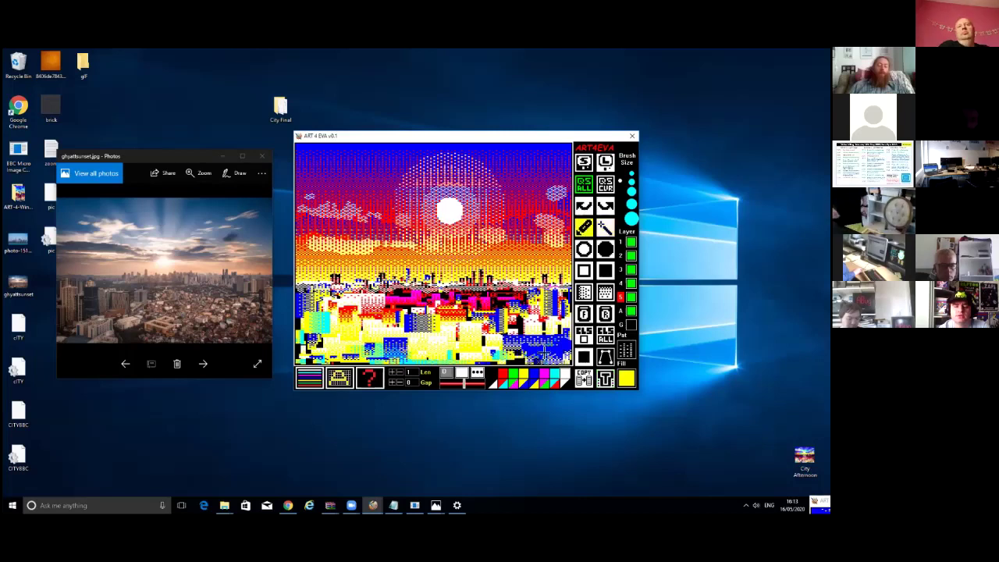
Draw thin animated lines radiating outward from the sun across the sky
left_click(584, 226)
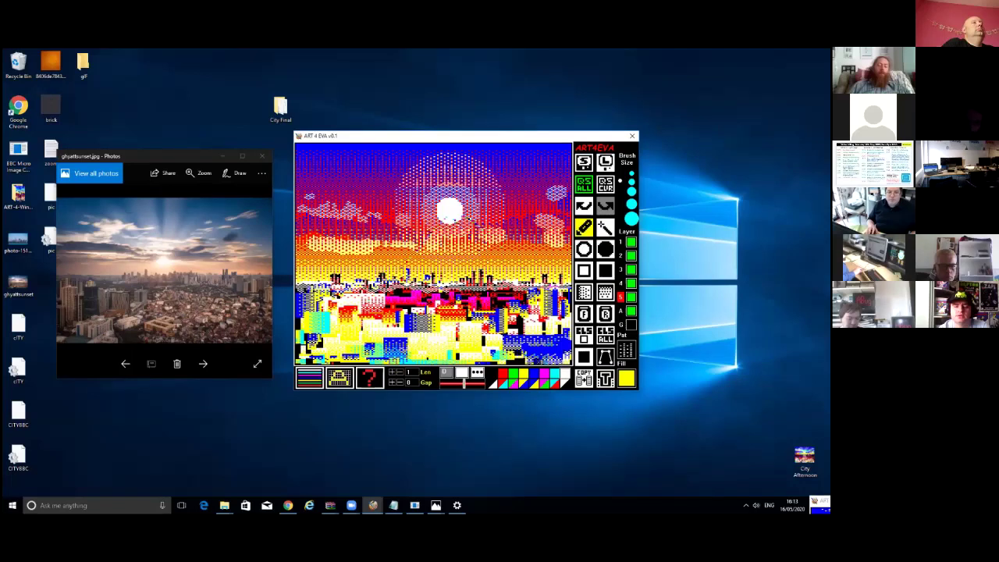
left_click(449, 214)
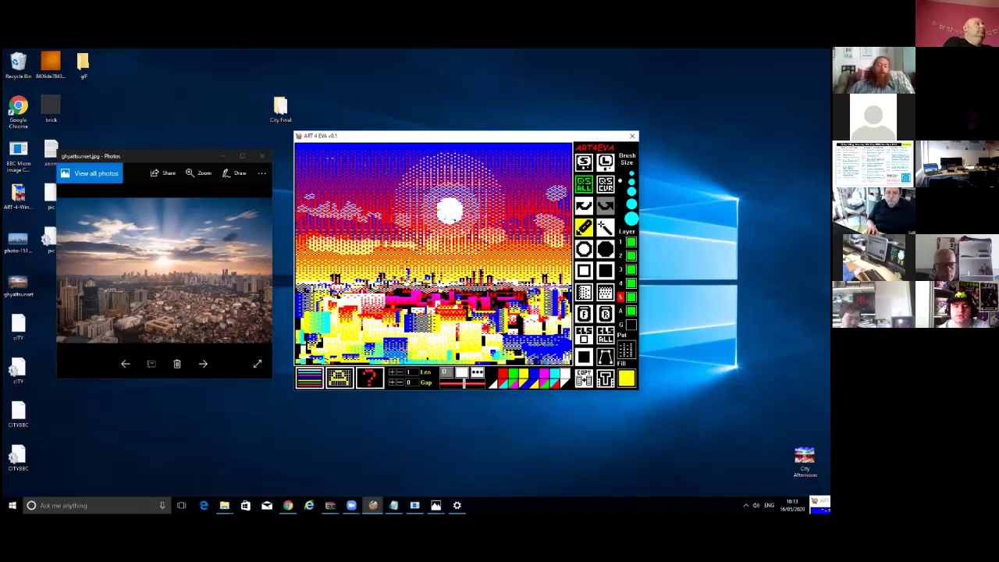
left_click(592, 207)
left_click(605, 207)
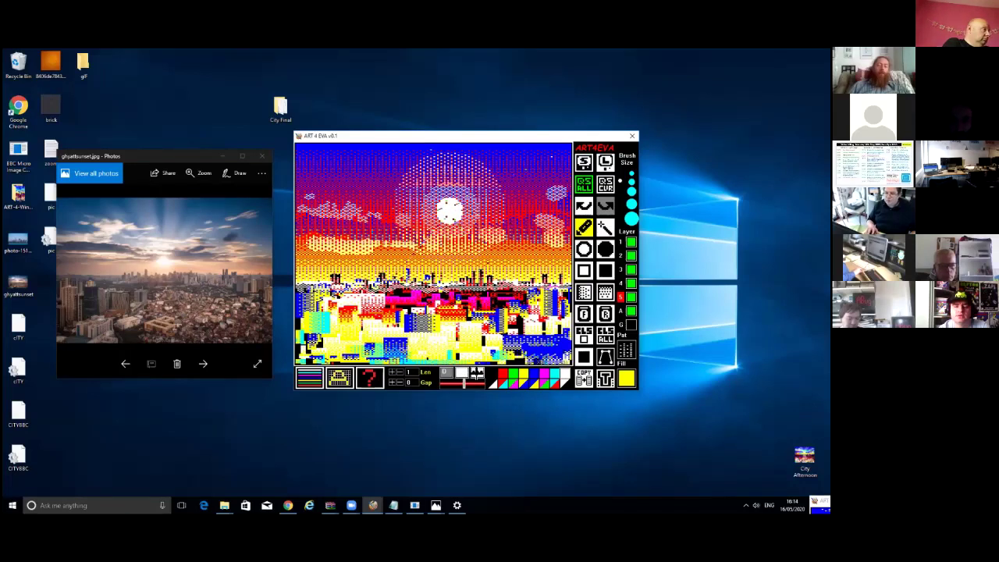
Adjust the animation slider and set the two animation colours to white and blue after trying blue and yellow
left_click(477, 373)
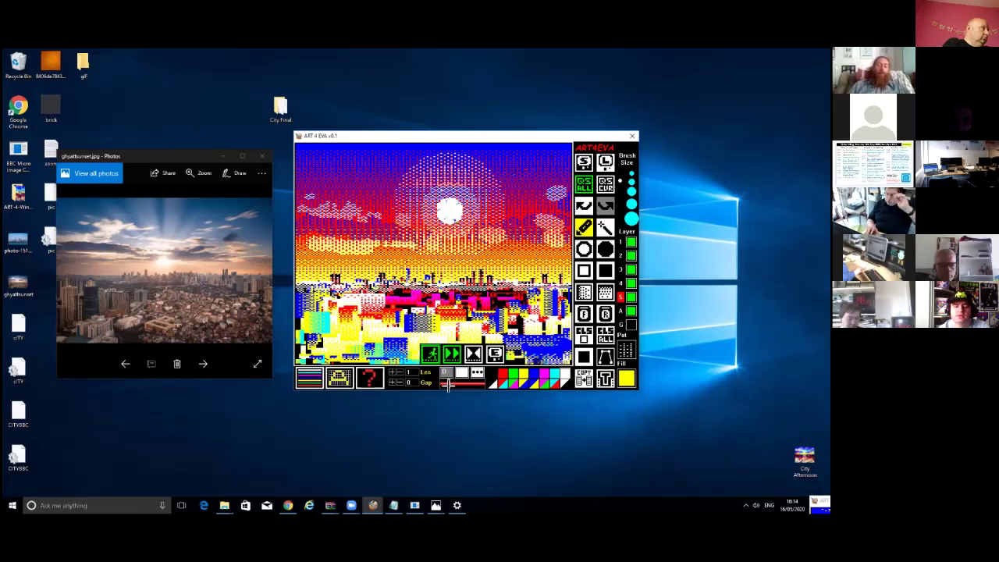
left_click(461, 394)
left_click(447, 372)
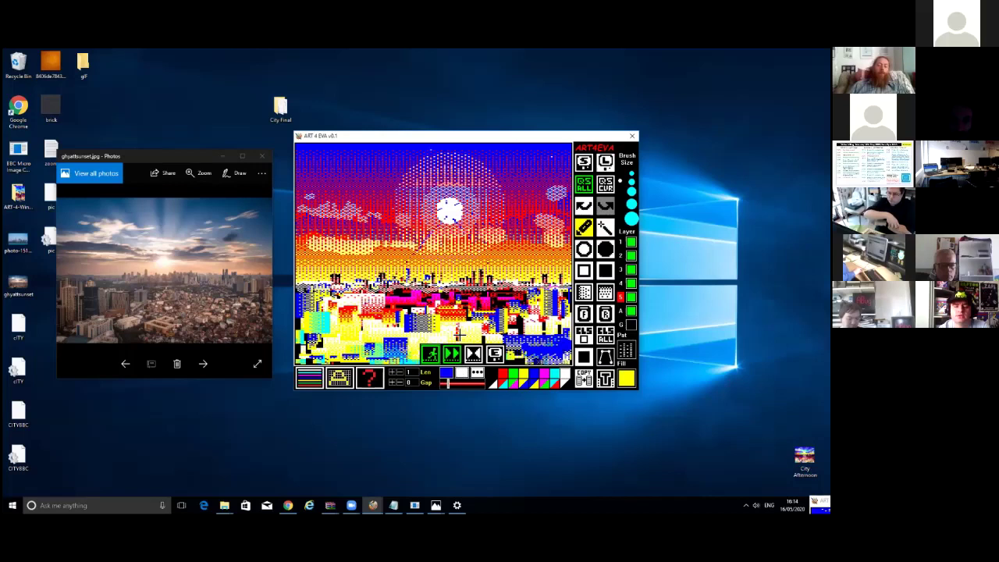
left_click(463, 372)
left_click(462, 310)
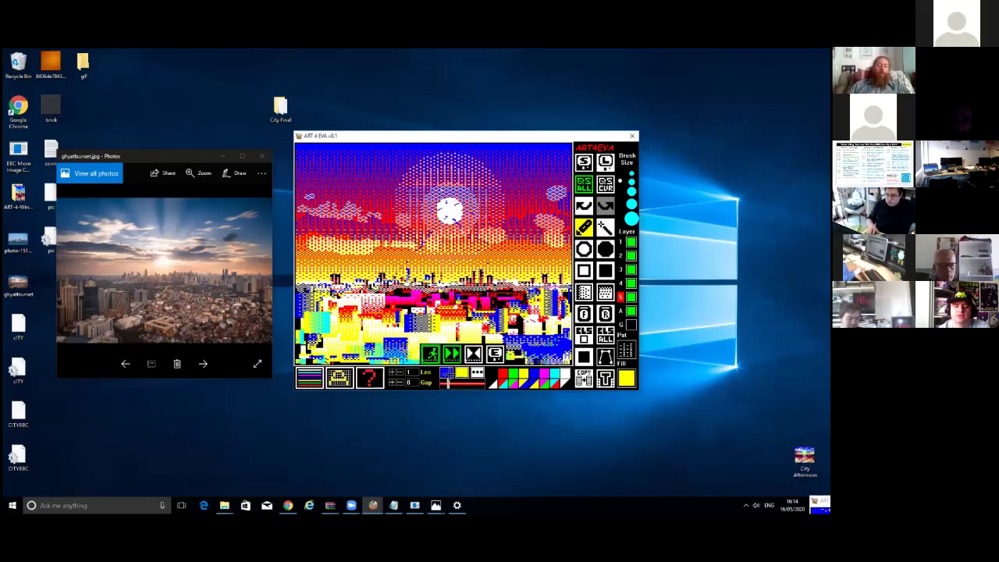
left_click(447, 372)
left_click(462, 373)
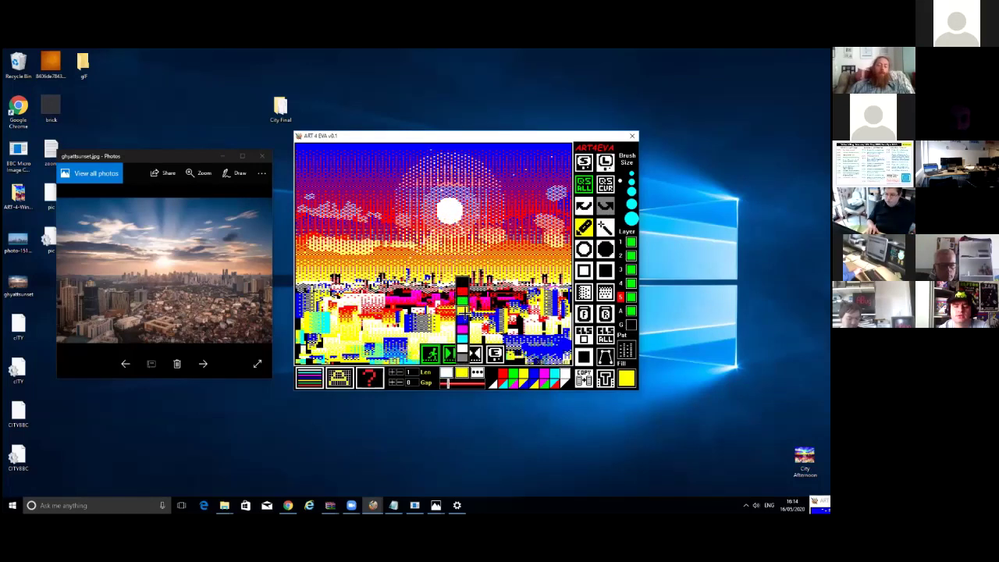
left_click(462, 320)
left_click(524, 405)
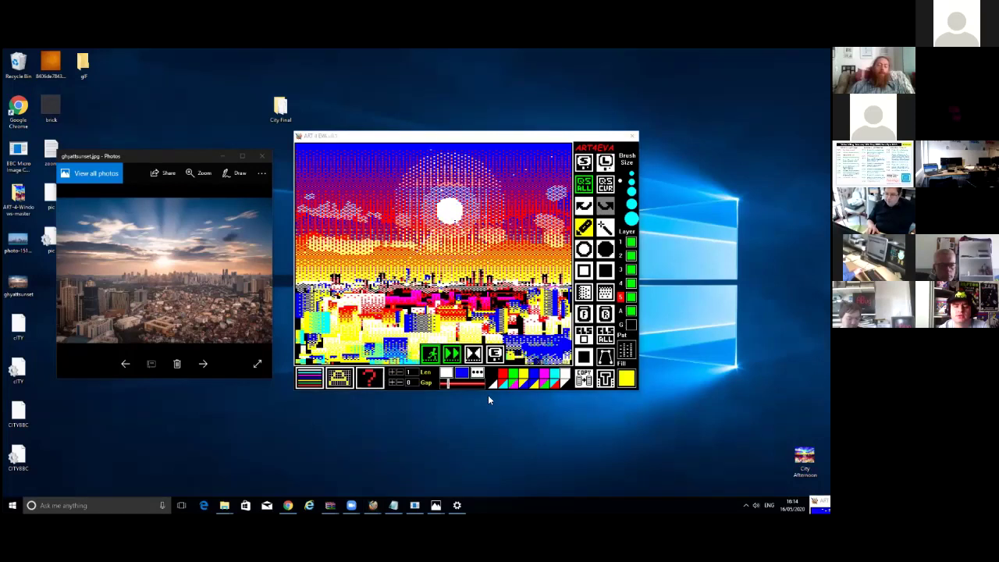
left_click(473, 374)
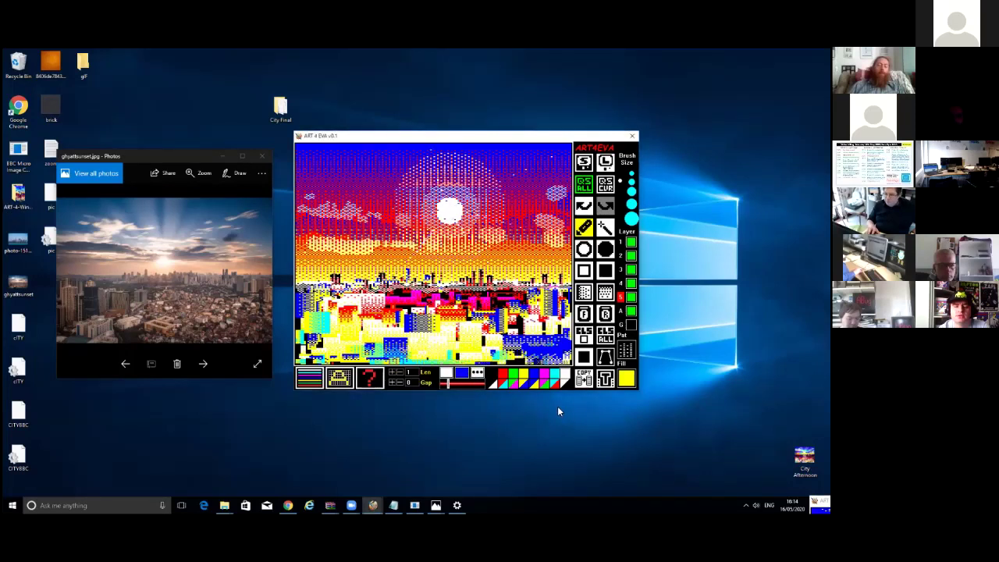
Create a new folder on the desktop, try to name it pic, and keep the default name New folder
right_click(493, 431)
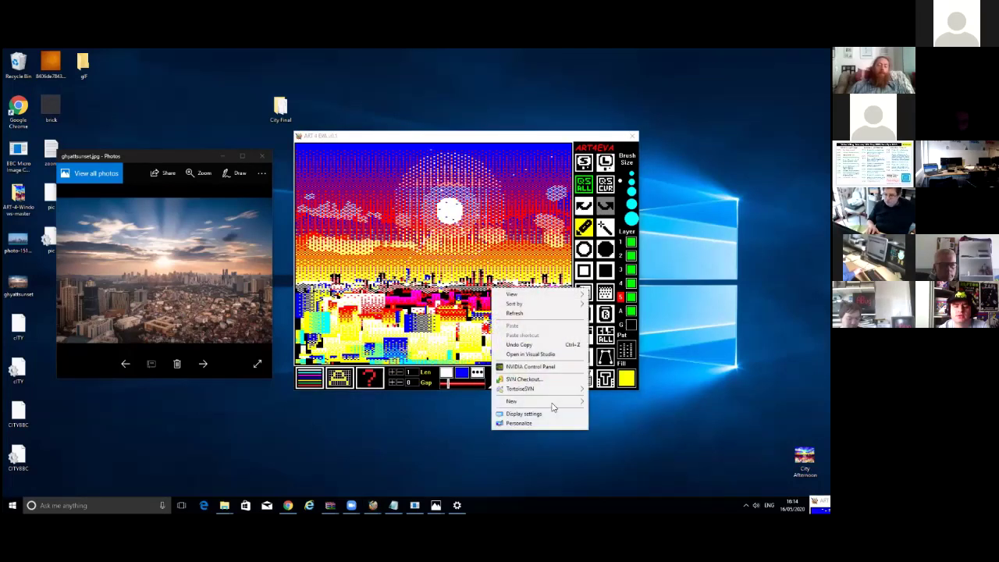
mouse_move(538, 401)
left_click(605, 278)
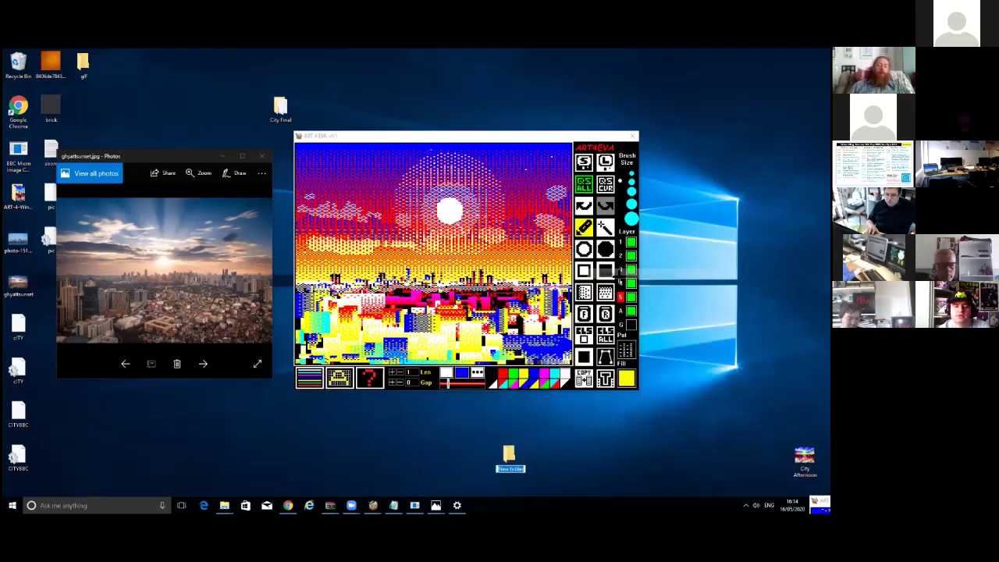
key("Return")
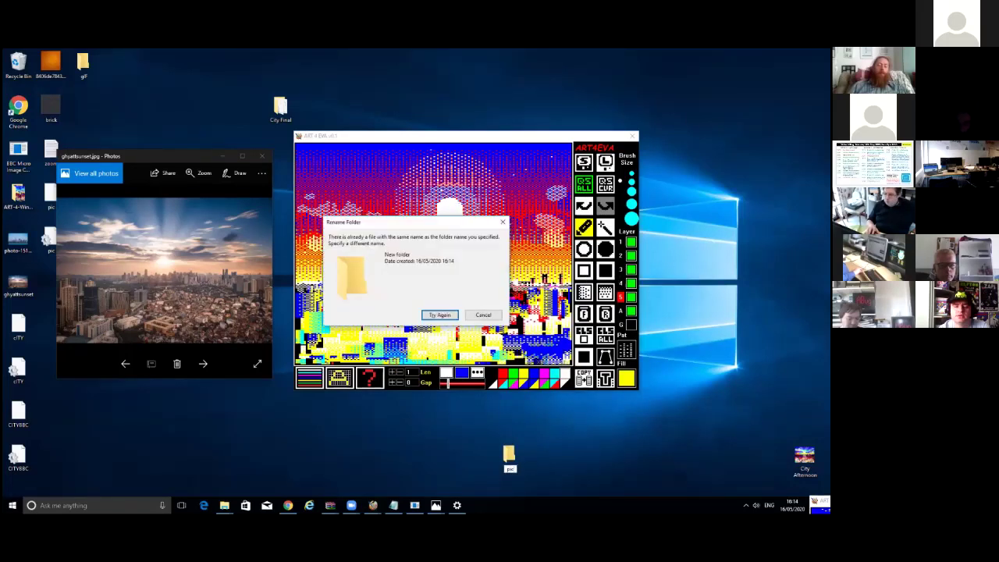
left_click(491, 317)
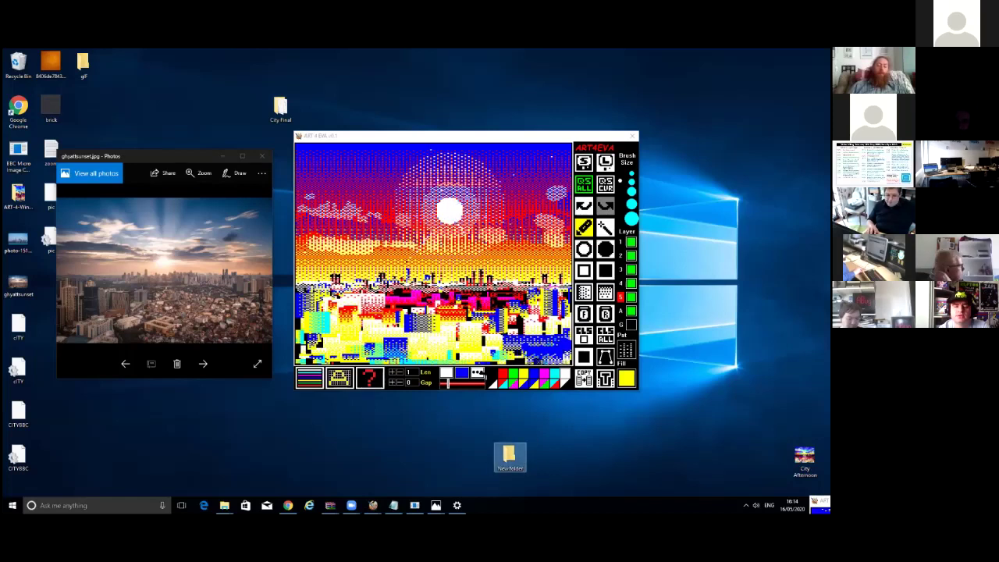
Export the animation as PNG files with the base name p into New folder and open that folder
left_click(477, 372)
left_click(497, 355)
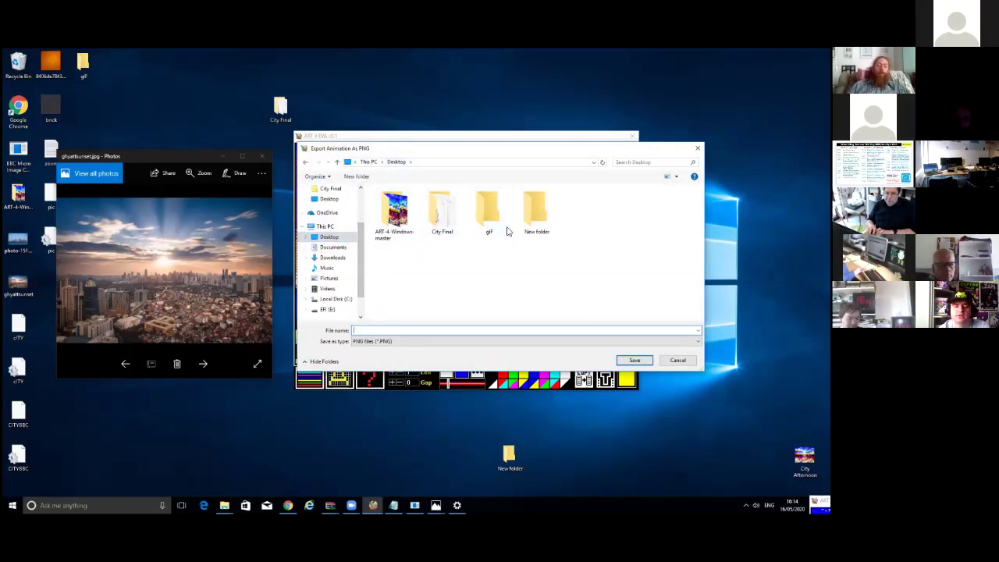
double_click(536, 209)
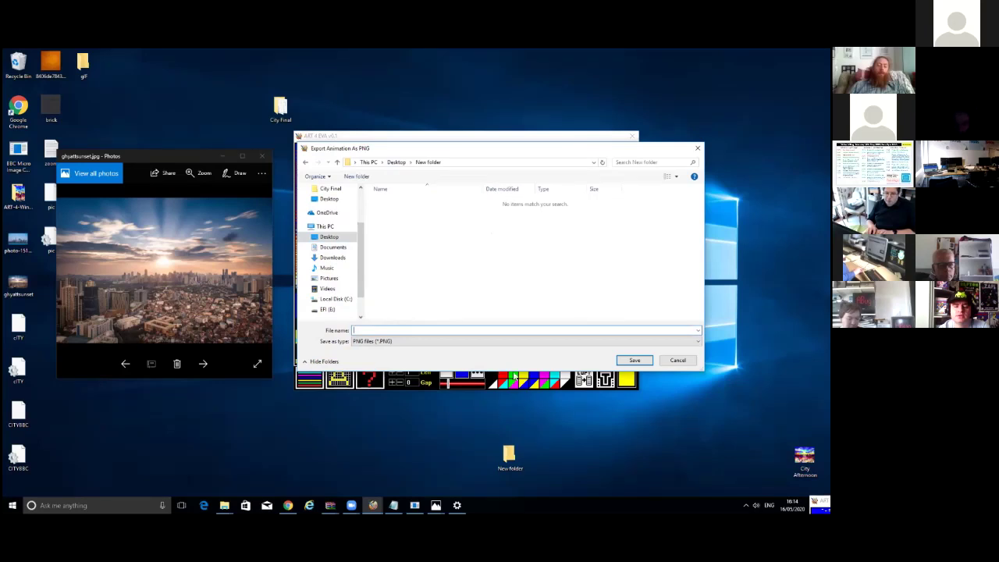
type("p")
key("Return")
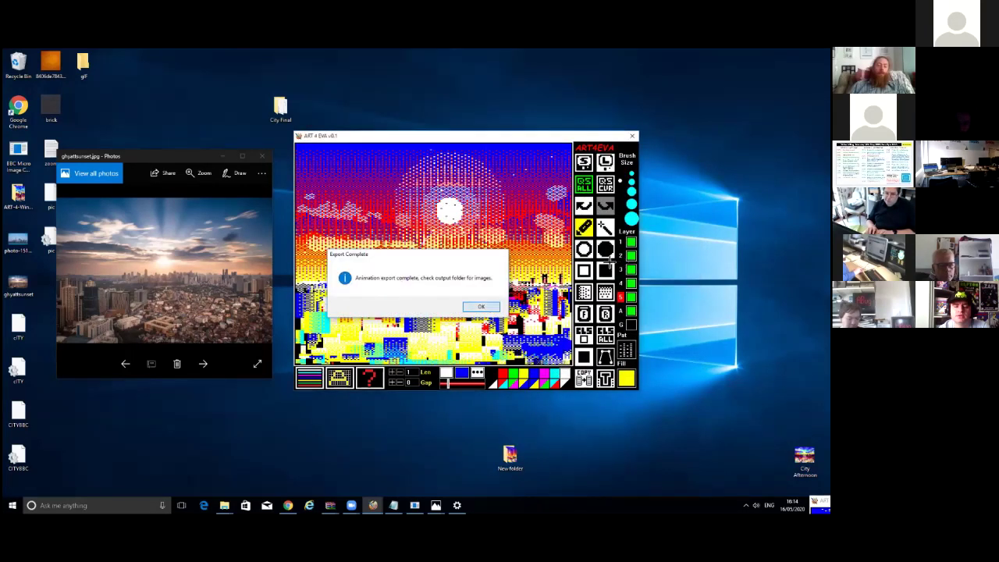
left_click(481, 306)
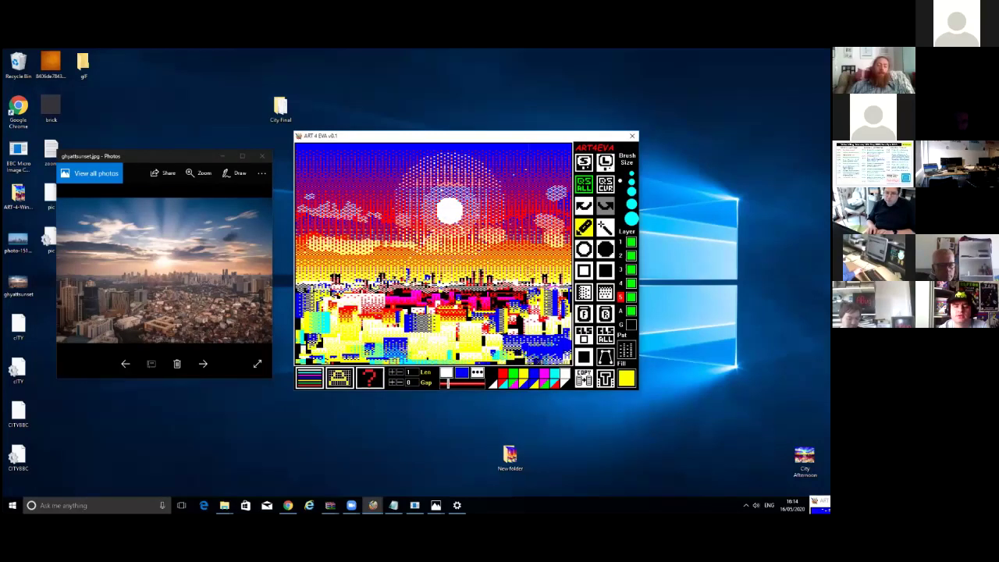
left_click(505, 459)
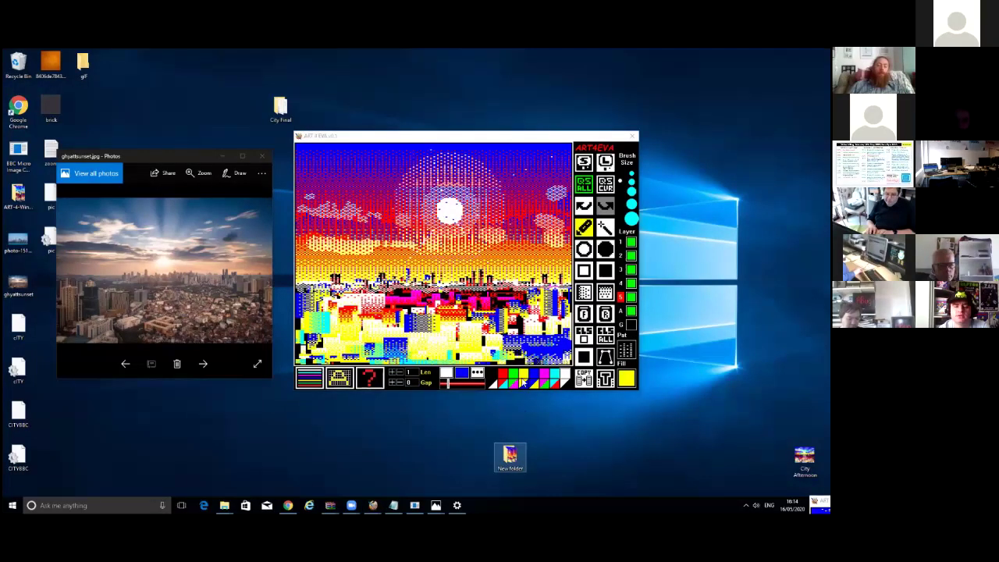
double_click(509, 457)
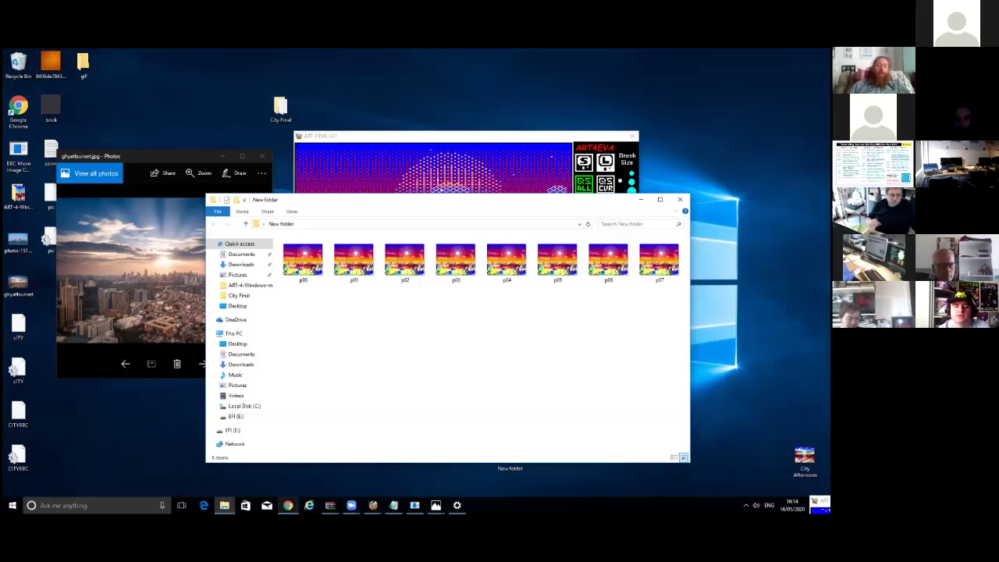
Switch to Chrome and open the GIF Maker on the ezgif.com site
left_click(288, 506)
left_click(586, 55)
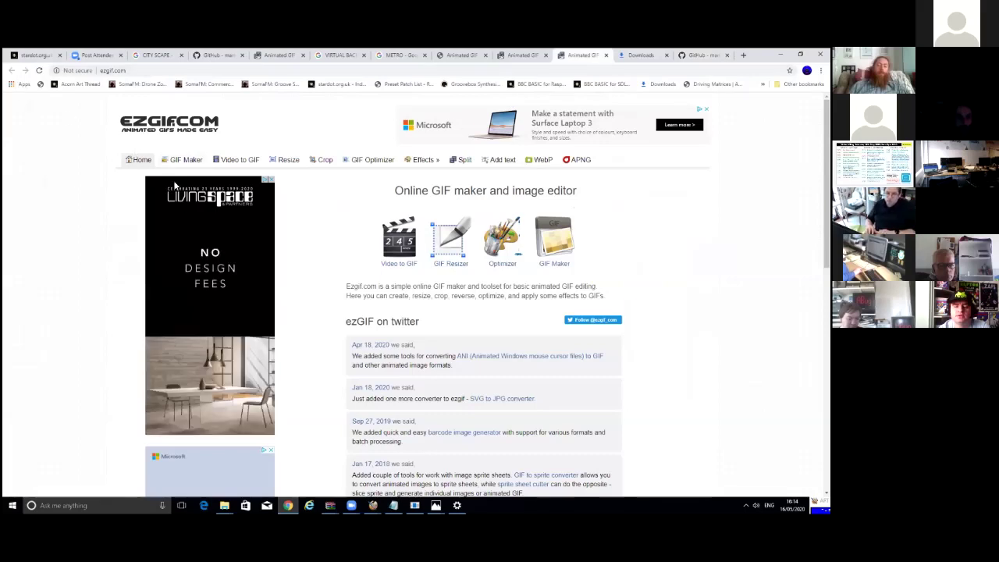
left_click(202, 167)
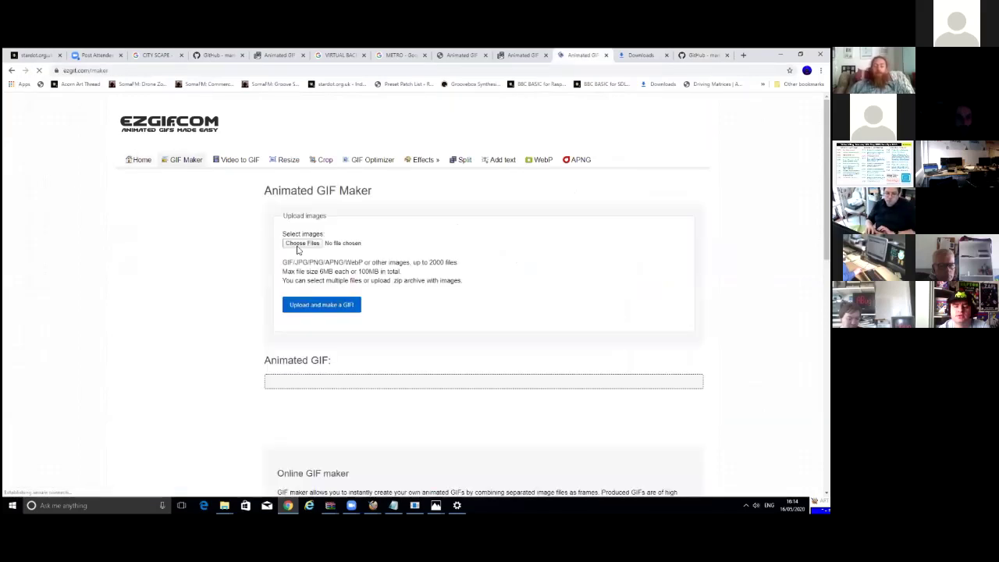
Choose the exported frames p00 to p07 from New folder on the desktop and upload them for the GIF
left_click(303, 243)
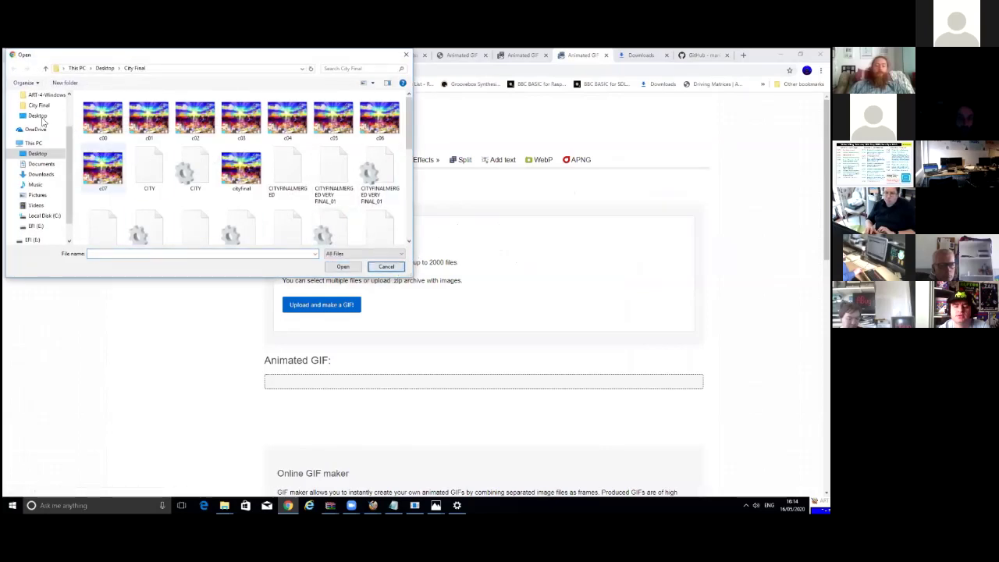
left_click(39, 118)
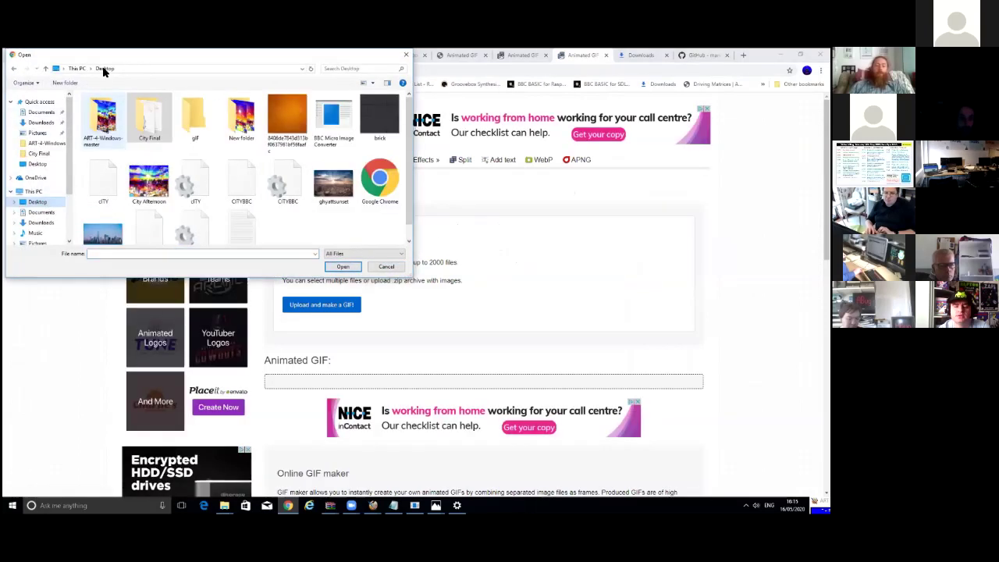
double_click(195, 117)
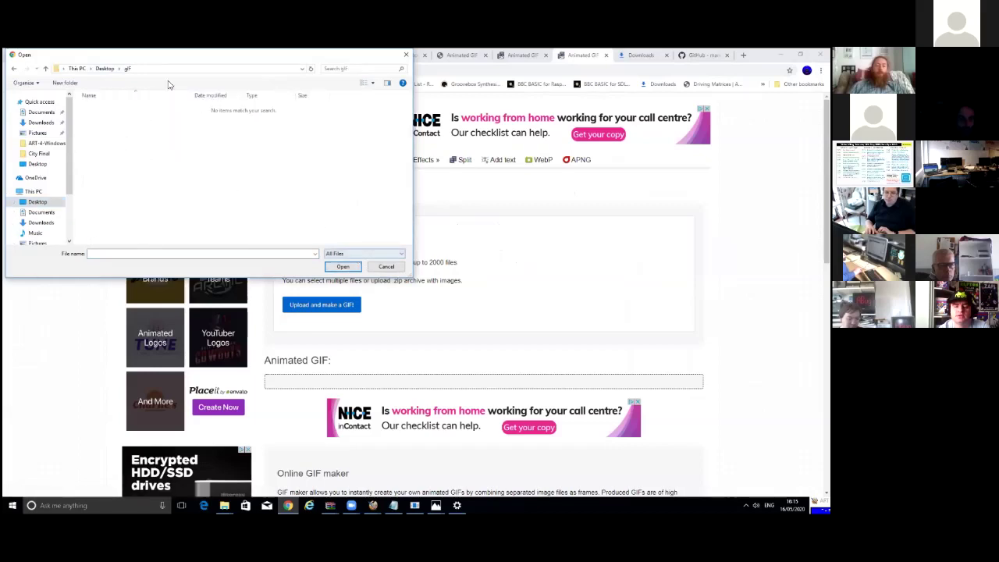
left_click(102, 70)
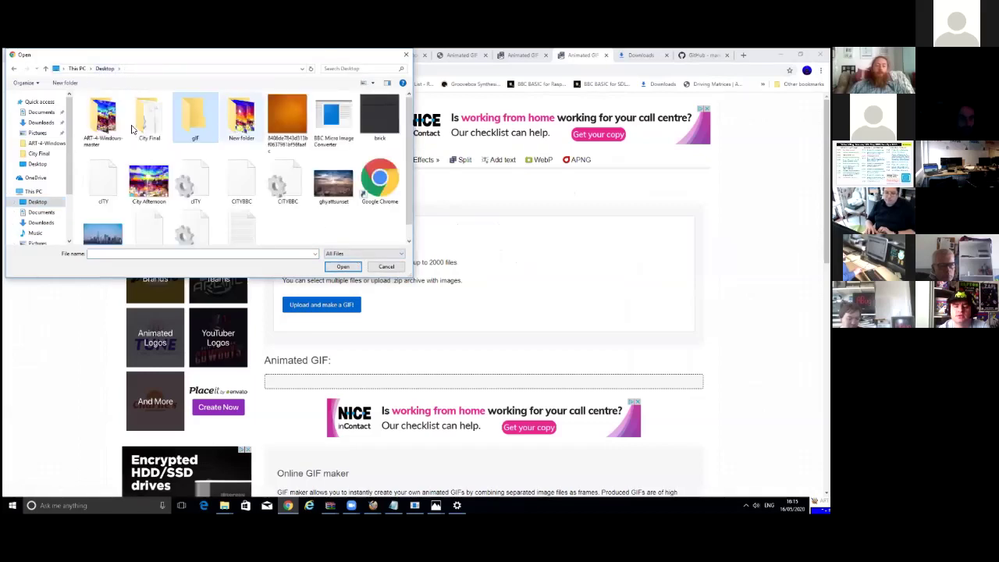
double_click(241, 117)
key("ctrl+a")
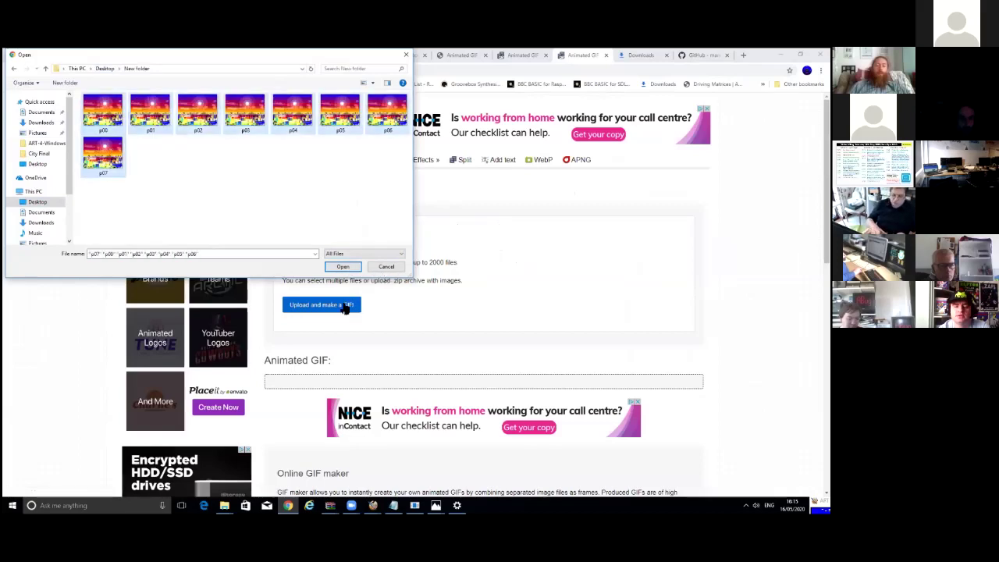
key("Return")
left_click(295, 316)
Make the animated GIF from the uploaded frames, save it, and minimise the browser
scroll(486, 377, "down", 1)
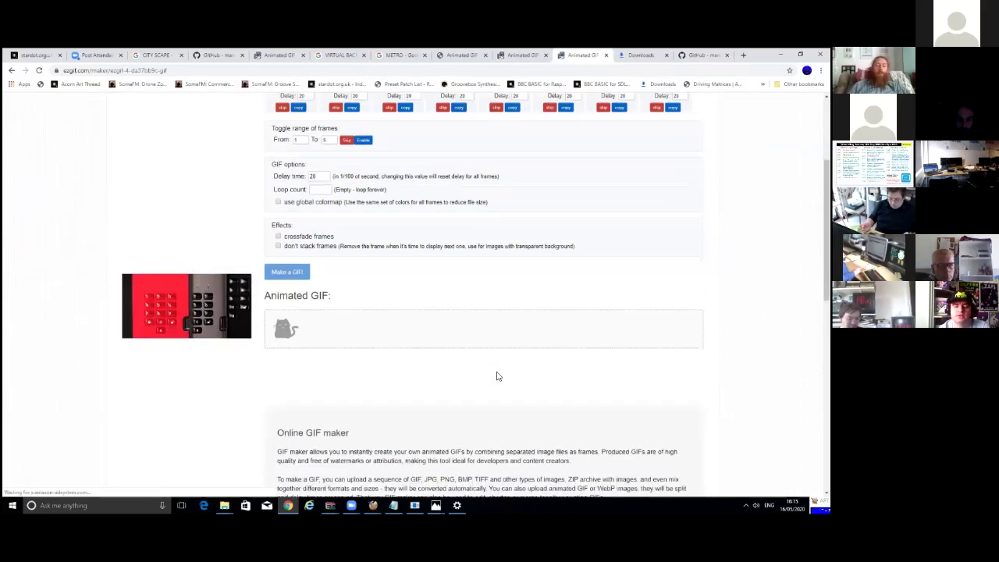
scroll(513, 372, "down", 4)
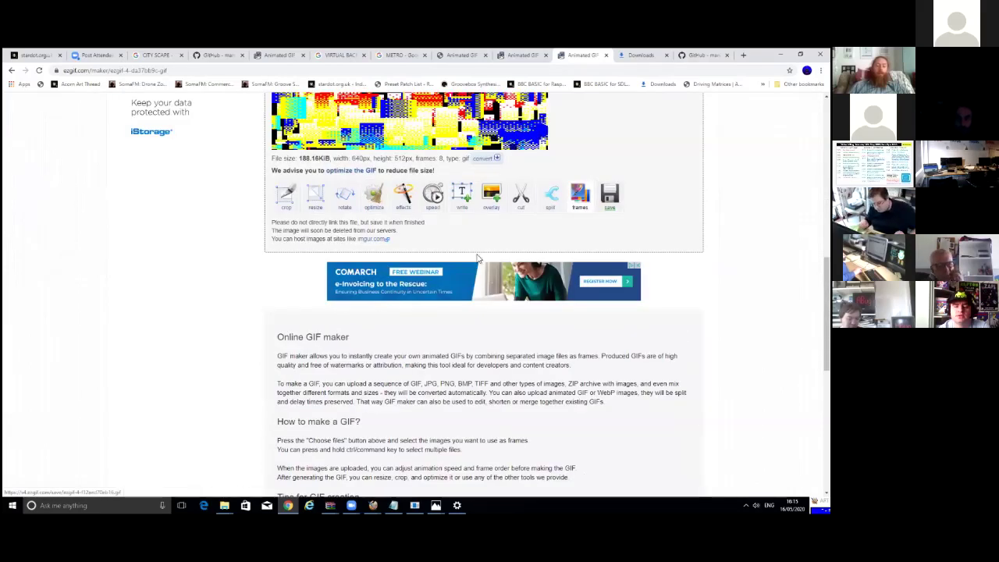
scroll(478, 258, "up", 3)
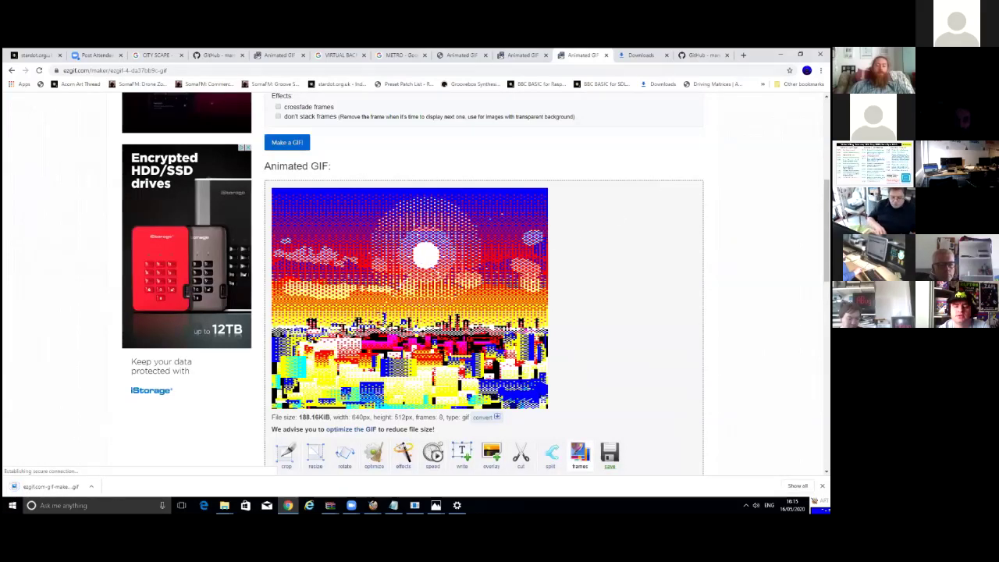
left_click(780, 55)
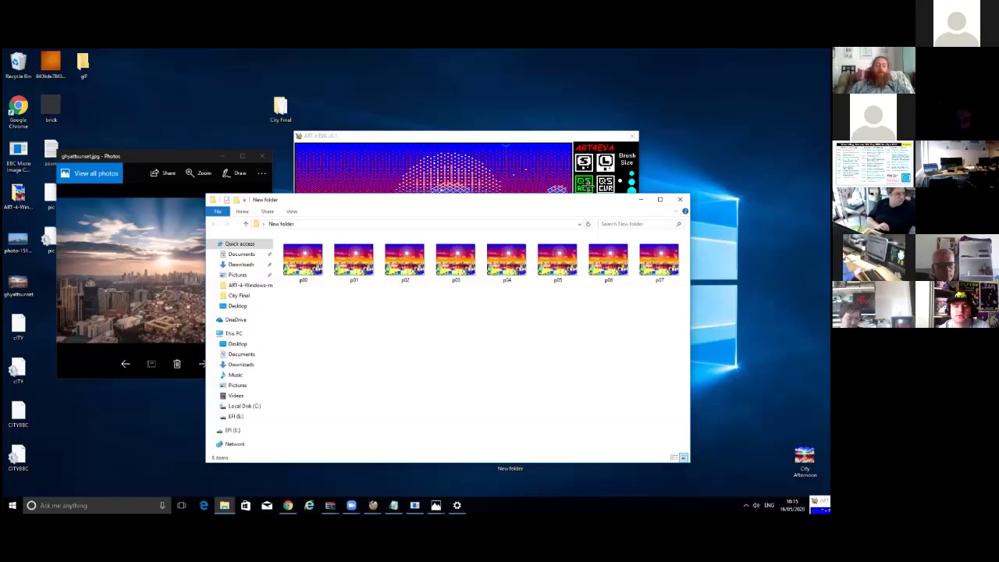
Save all layers merged without transparency as a PNG named Saved pic in New folder and open that picture
left_click(588, 187)
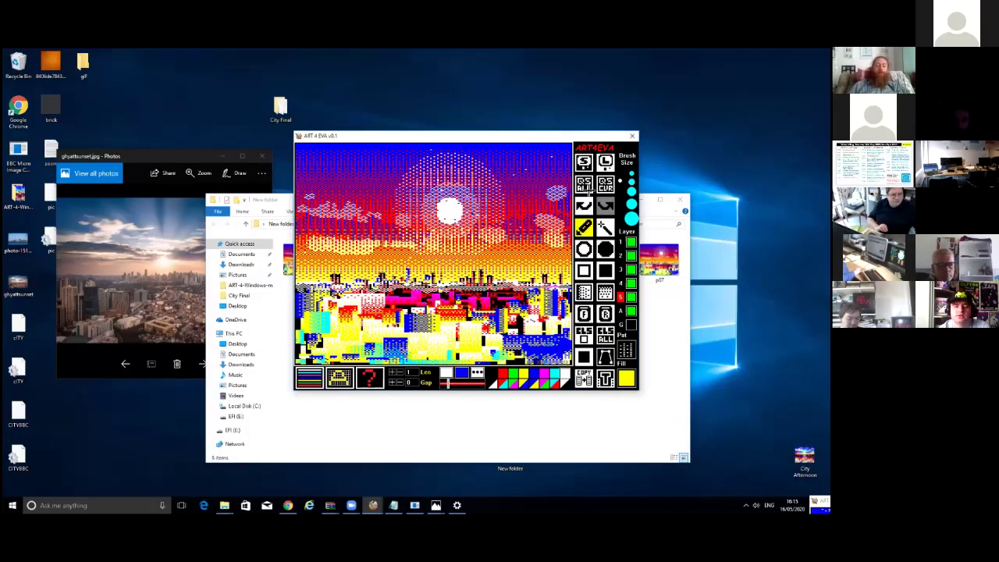
left_click(588, 165)
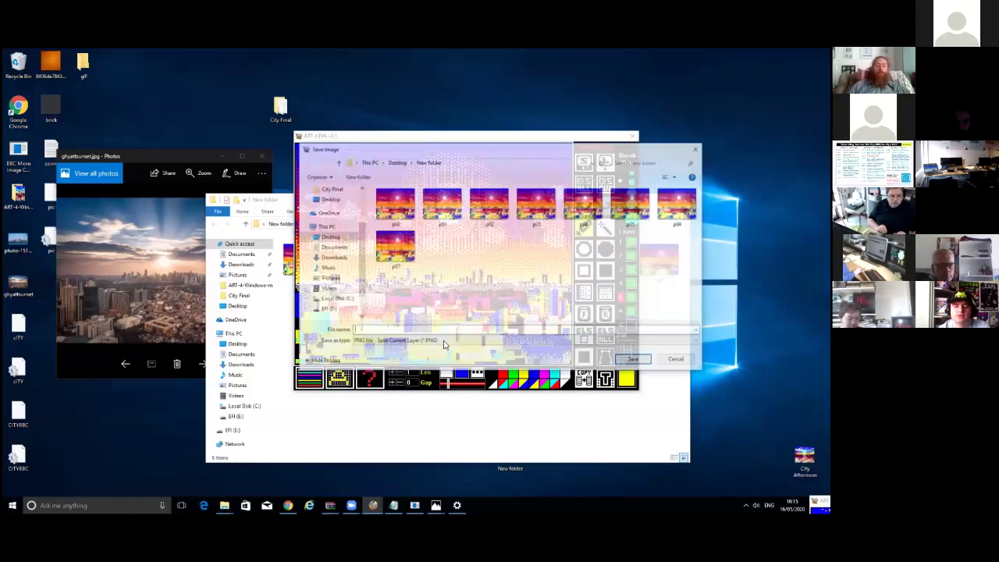
left_click(447, 342)
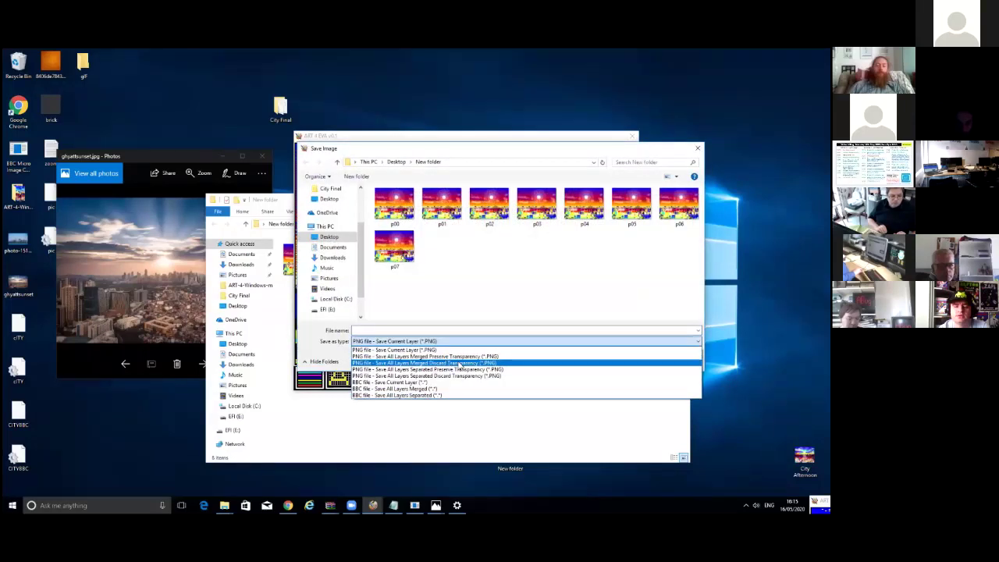
left_click(437, 363)
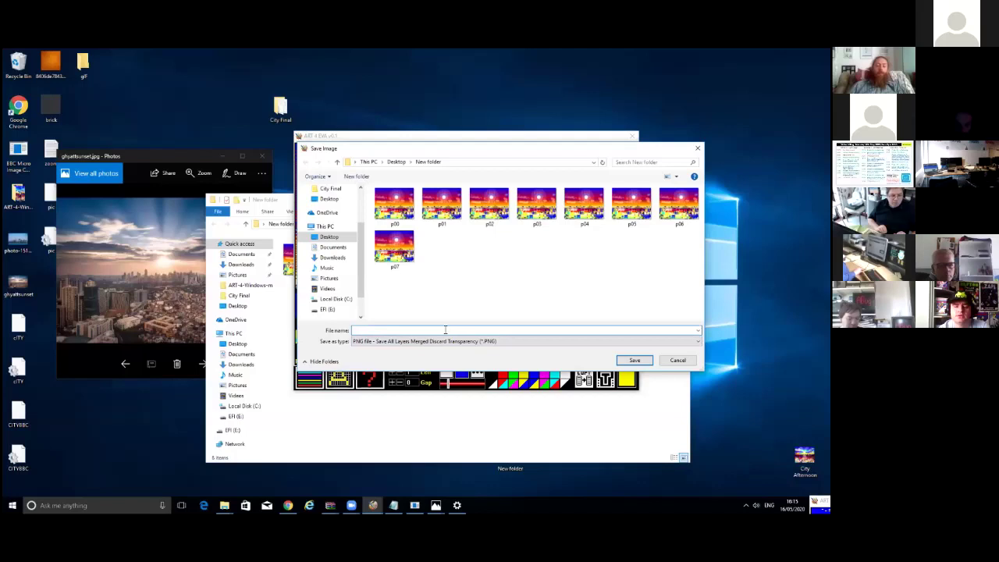
type("Saved pic")
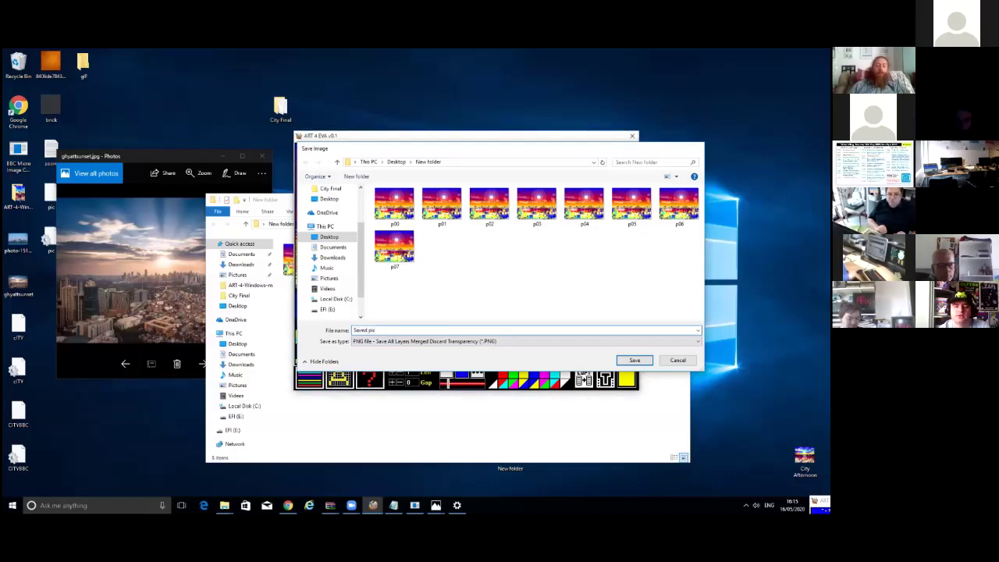
key("Return")
left_click(296, 299)
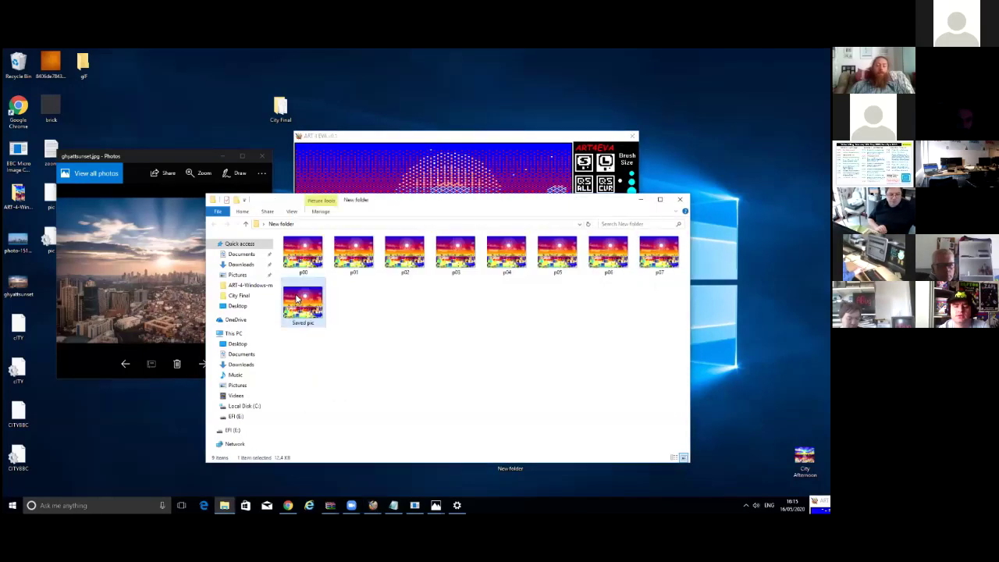
double_click(297, 294)
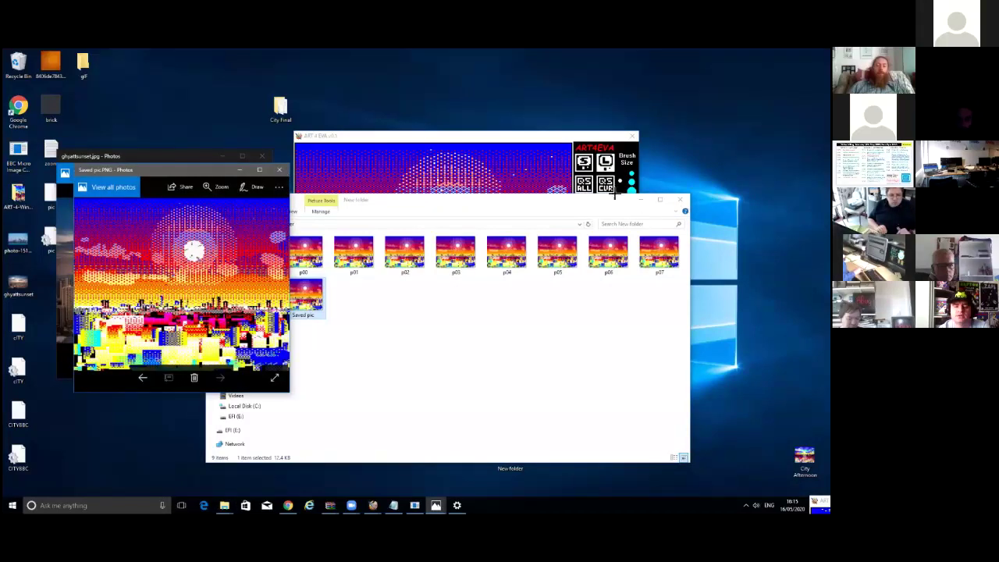
Save all layers merged as a BBC file named pic colour cycled in New folder and show the saved files
left_click(584, 148)
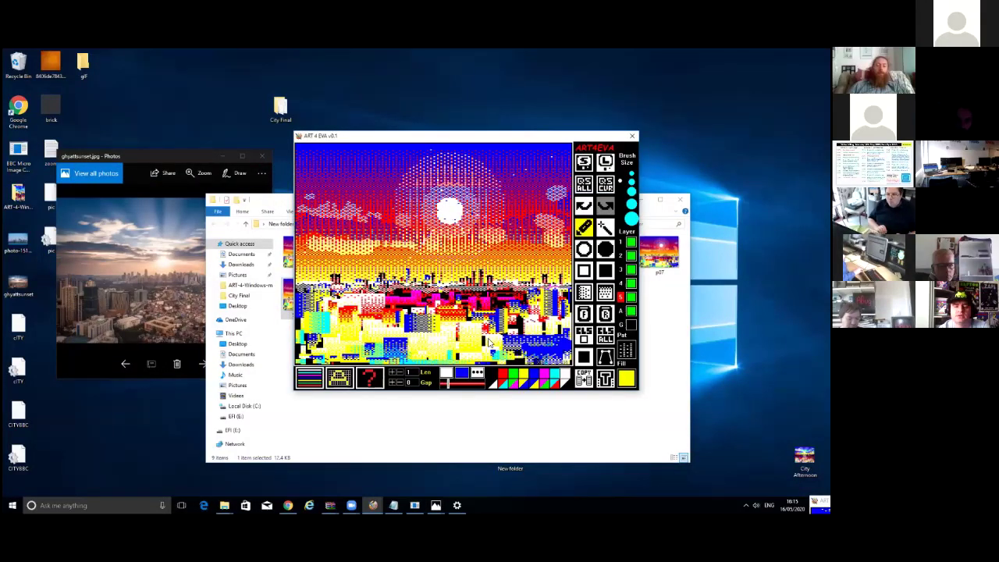
left_click(455, 342)
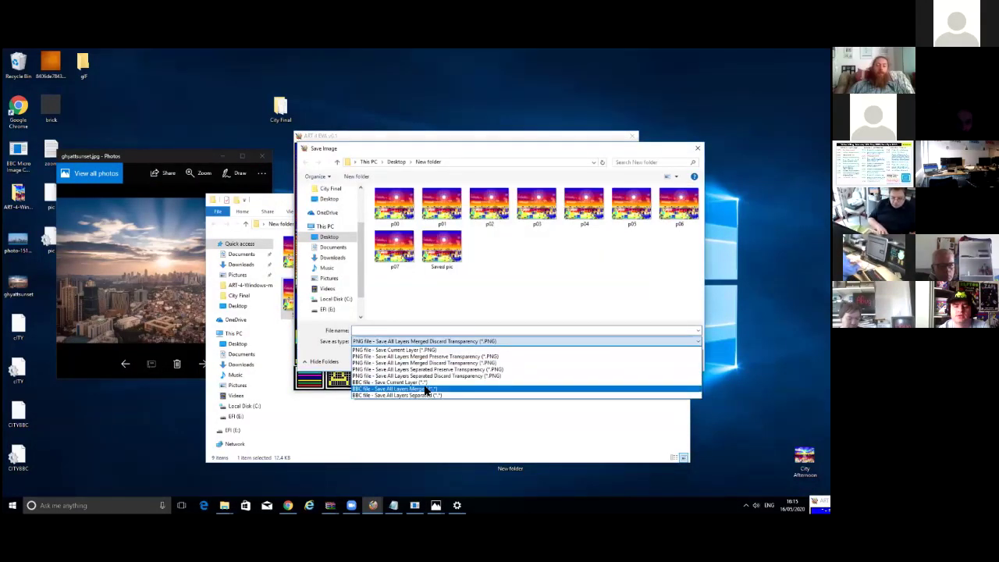
left_click(428, 389)
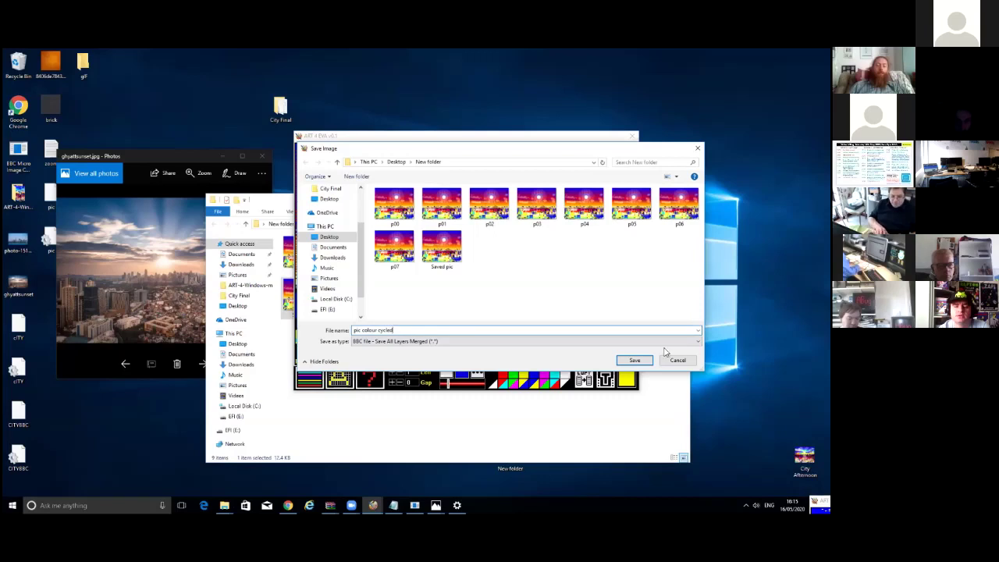
left_click(634, 360)
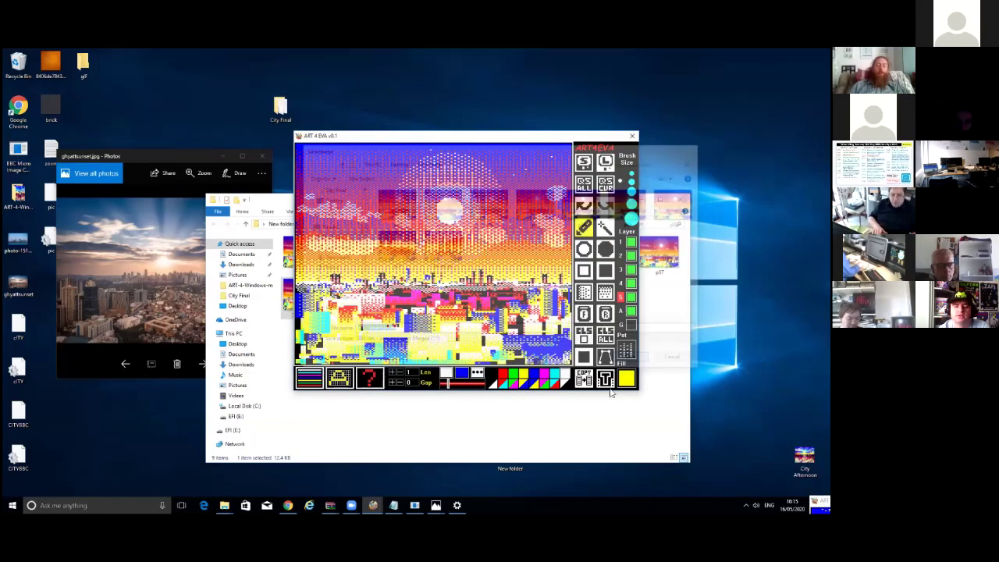
left_click_drag(265, 200, 512, 285)
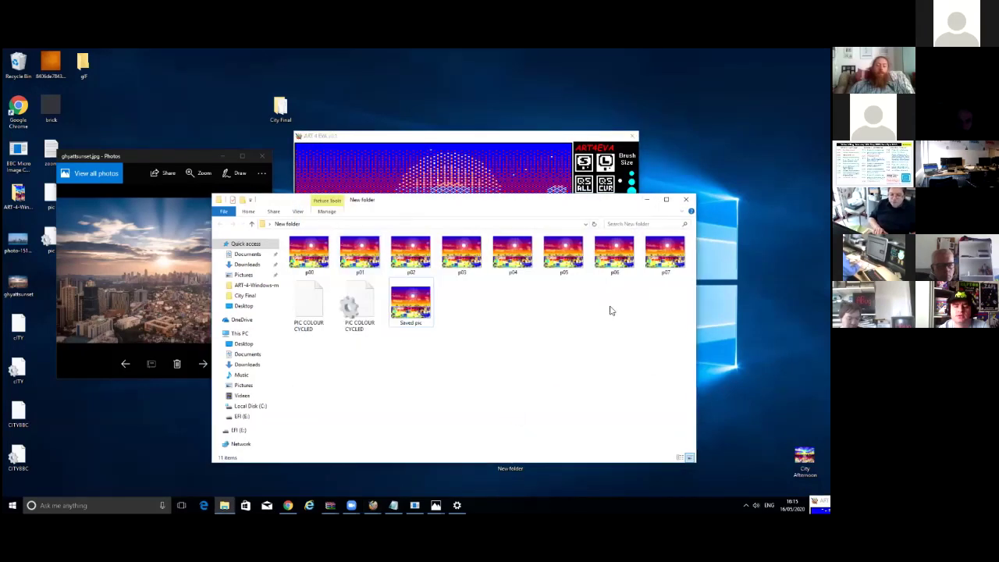
left_click(556, 386)
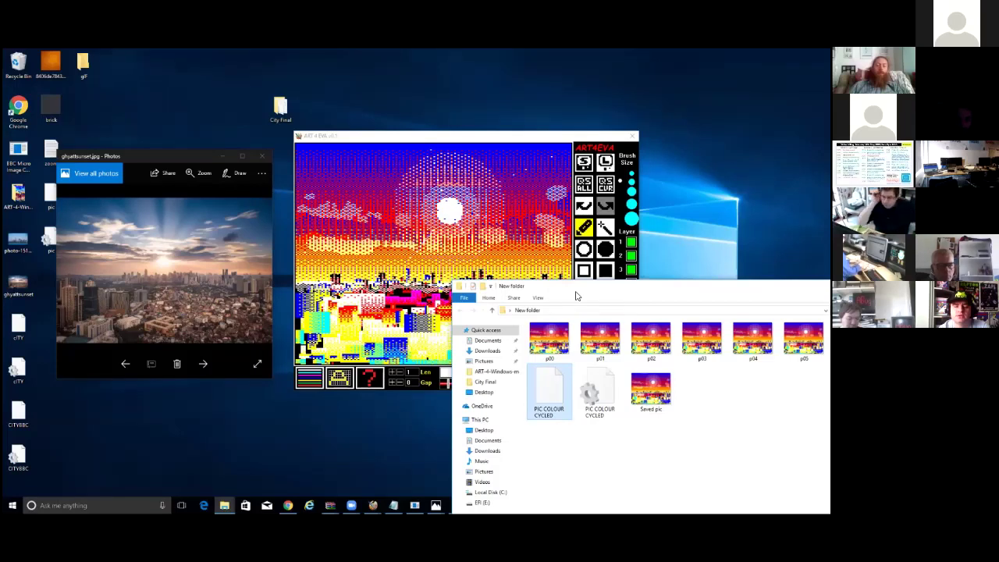
Clear the New folder and sunset windows out of the way and bring the second ART 4 EVA picture into view
left_click_drag(576, 287, 324, 420)
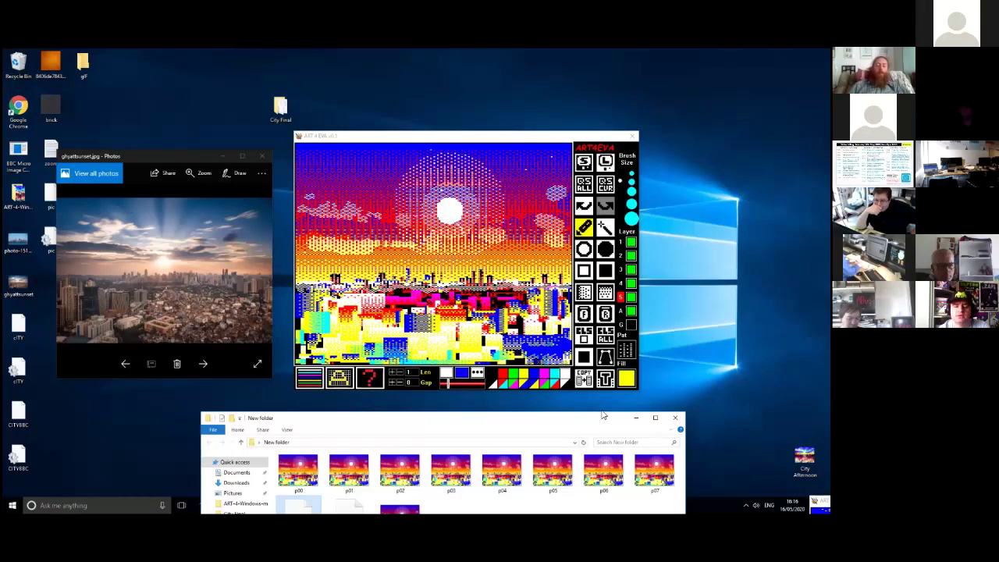
left_click_drag(437, 418, 434, 334)
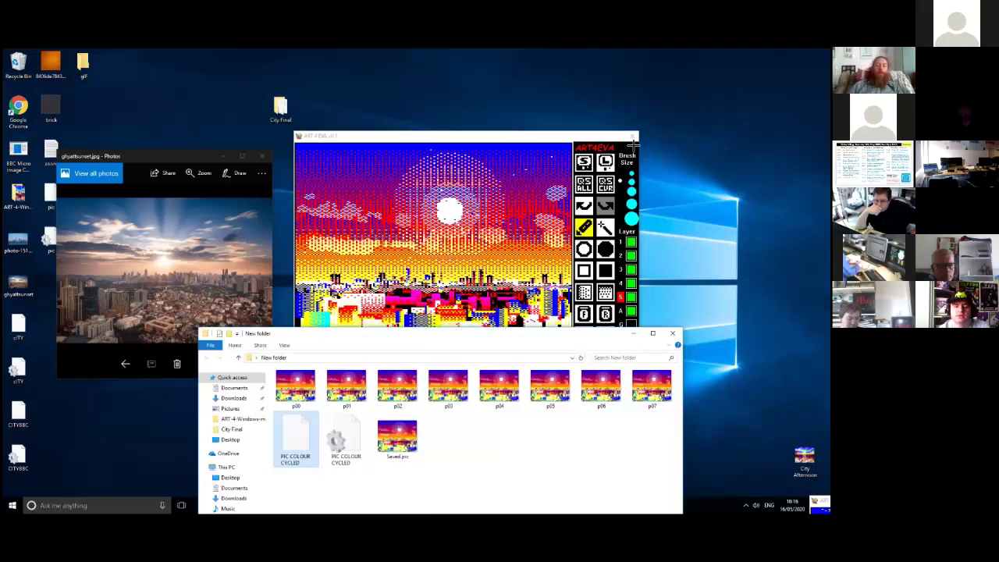
left_click_drag(546, 136, 591, 490)
left_click(638, 335)
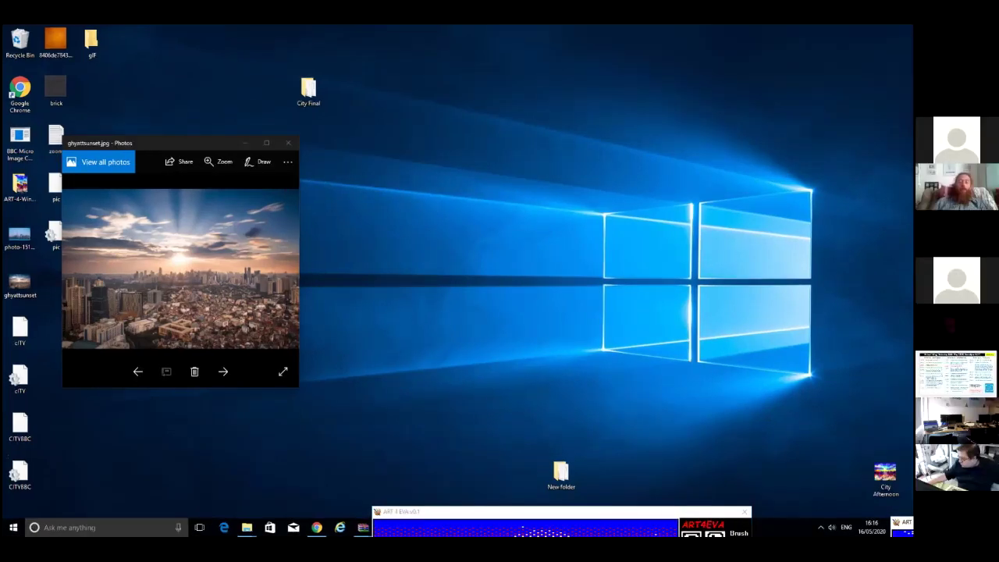
left_click_drag(824, 501, 345, 145)
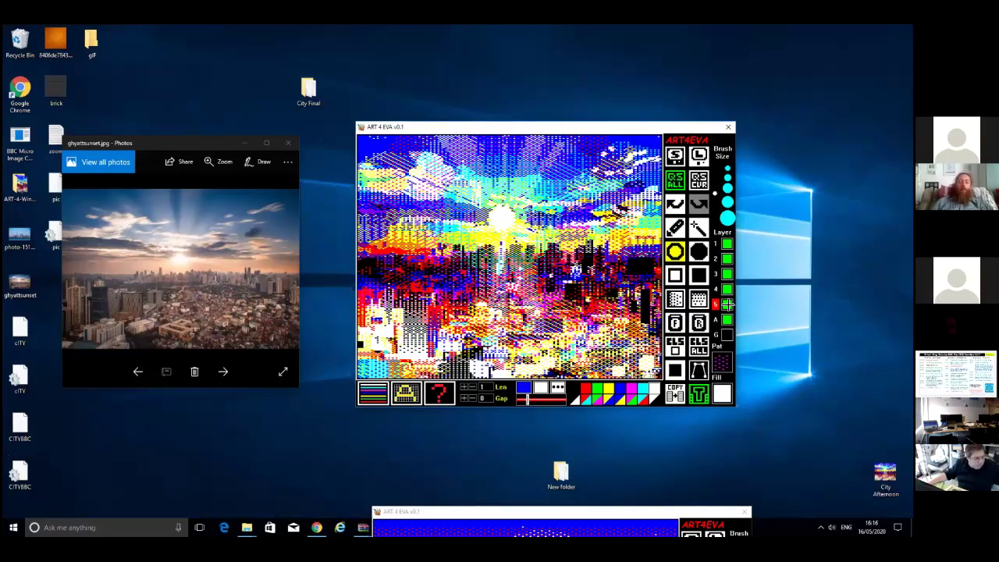
Examine the layers of the second city picture by isolating layer 5 and adding layers 3 and 4 back
left_click(728, 305)
left_click(728, 305)
left_click(726, 289)
right_click(727, 301)
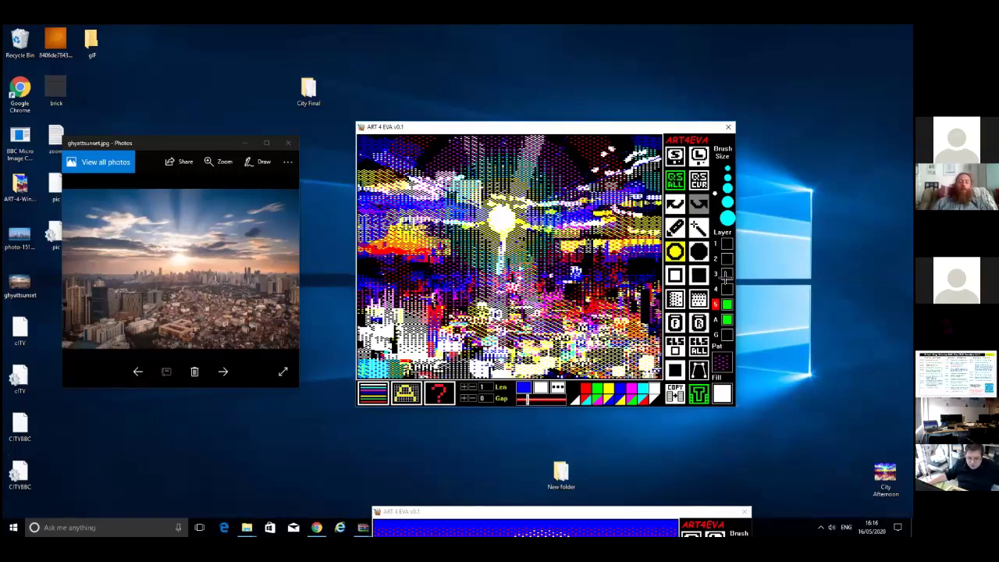
left_click(726, 247)
left_click(727, 274)
left_click(728, 289)
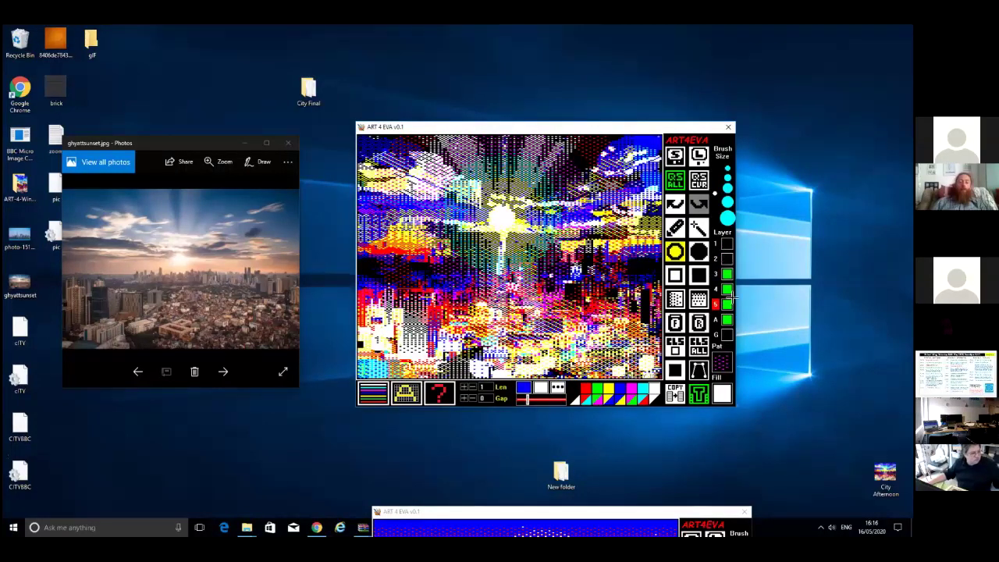
Set the two animation colours to black and yellow
left_click(521, 388)
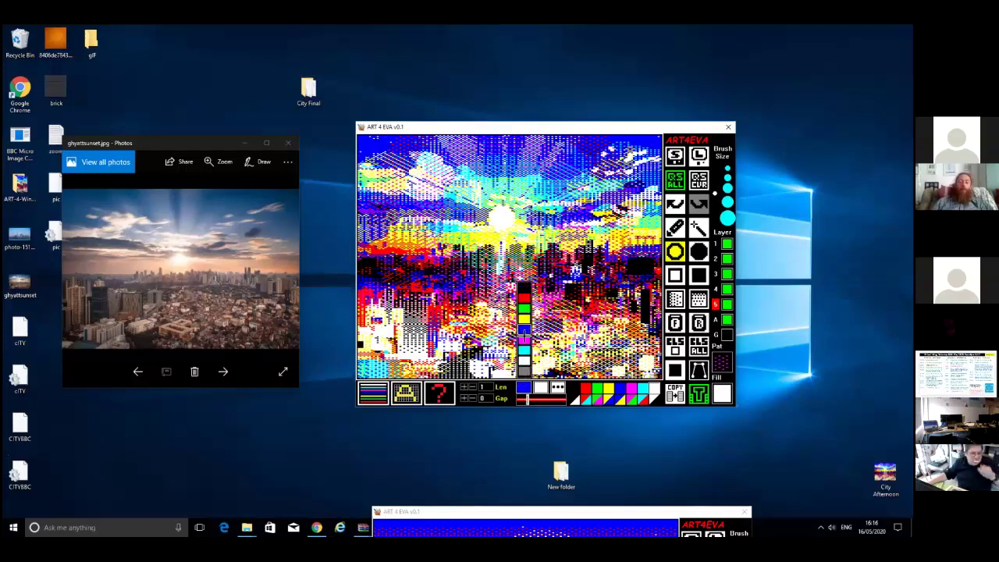
left_click(536, 388)
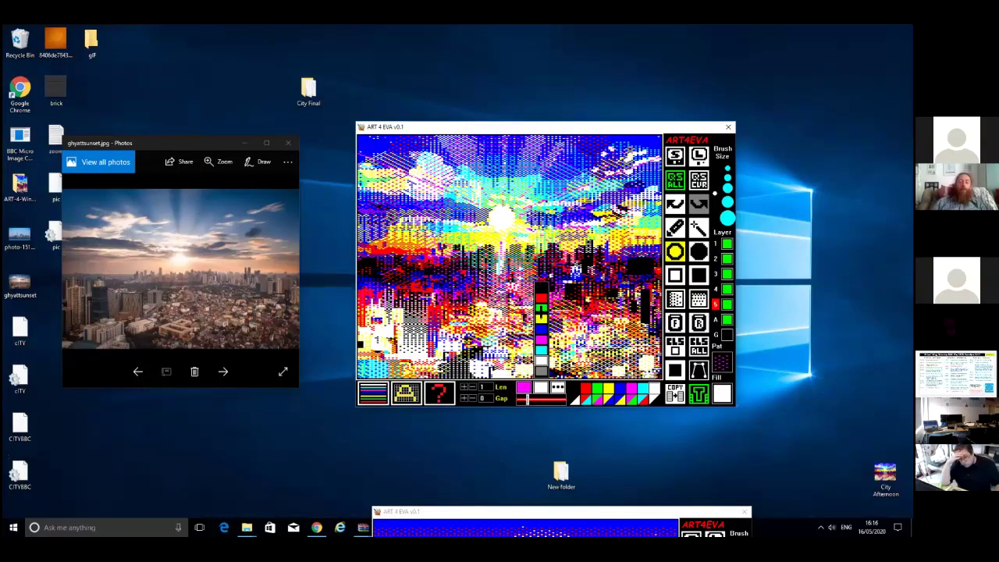
left_click_drag(524, 386, 528, 286)
left_click(591, 391)
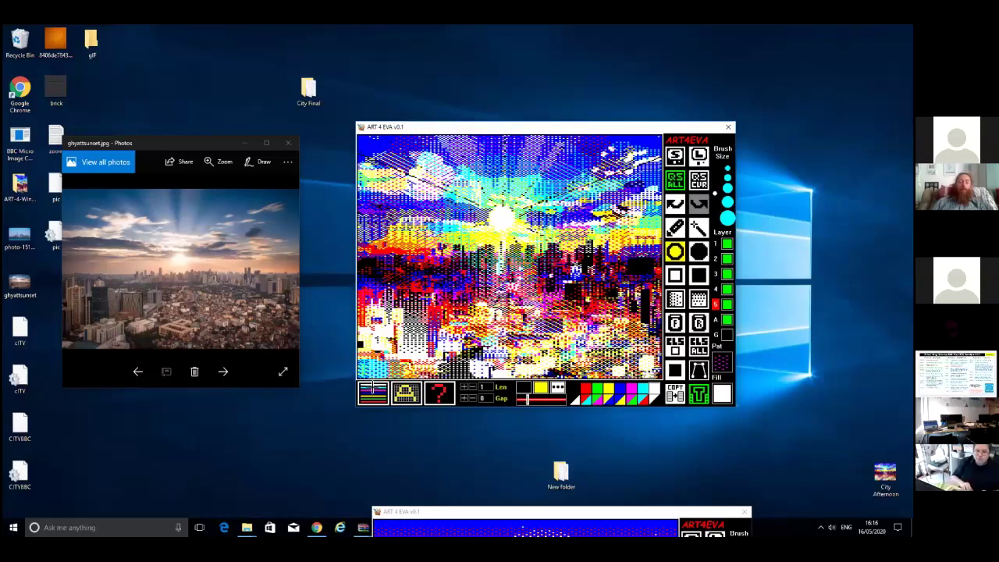
Pick a yellow dither pattern from the pattern palette and close the palette
key("p")
left_click(491, 367)
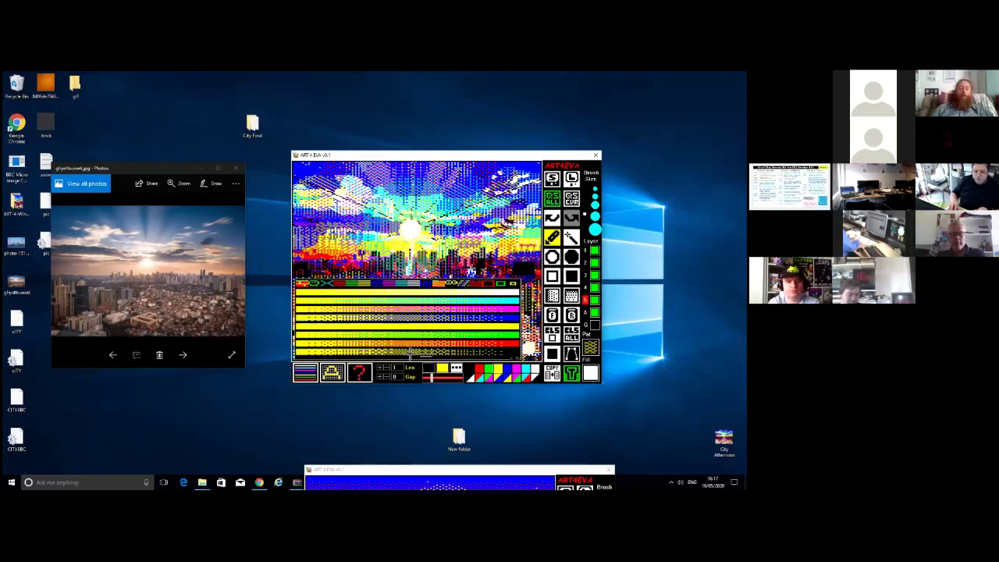
left_click(469, 395)
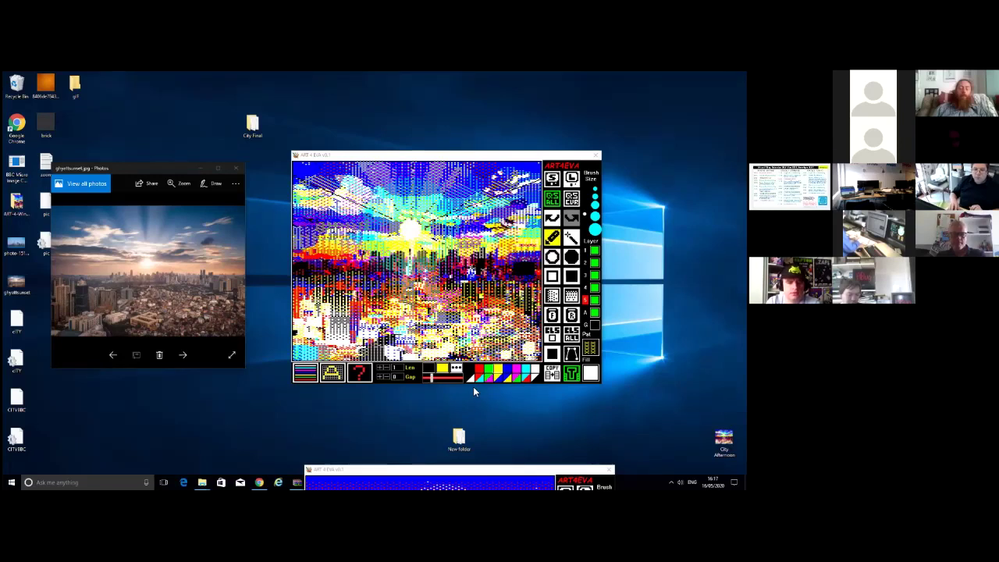
Bring the dithered sunset picture back to the middle of the desktop and move the other picture's window out of view
left_click(469, 475)
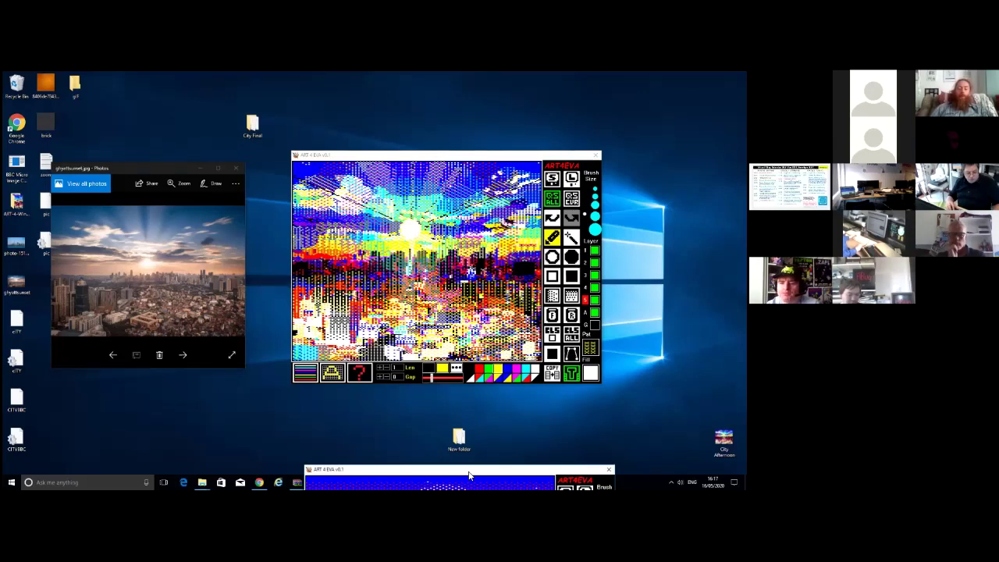
left_click_drag(469, 471, 444, 296)
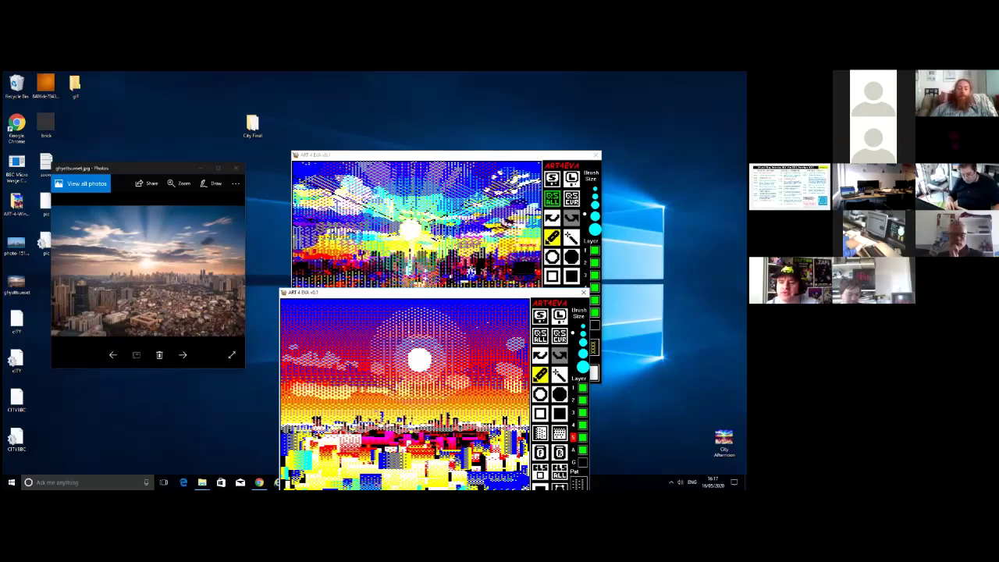
left_click_drag(403, 155, 653, 474)
left_click_drag(419, 292, 403, 163)
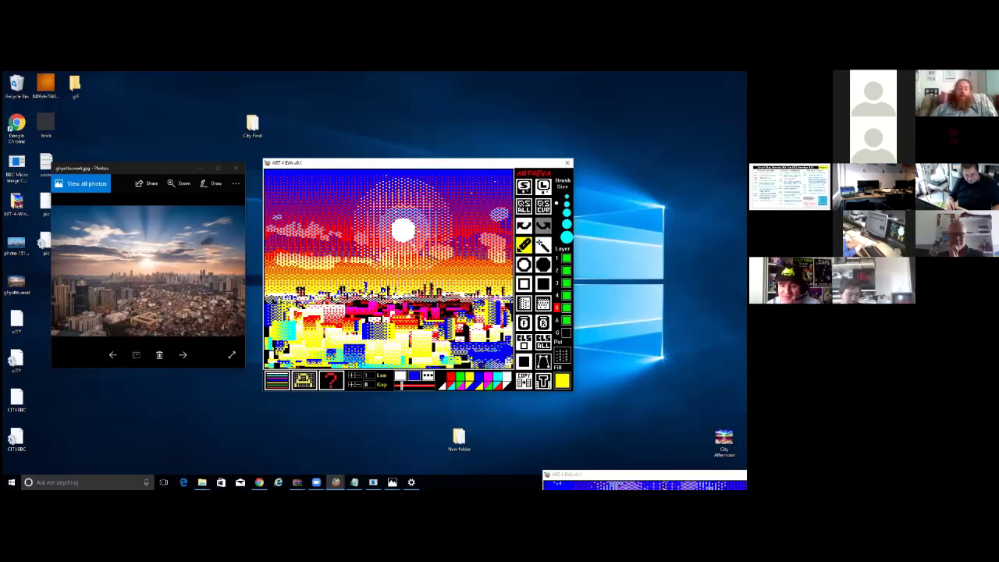
left_click_drag(575, 474, 738, 476)
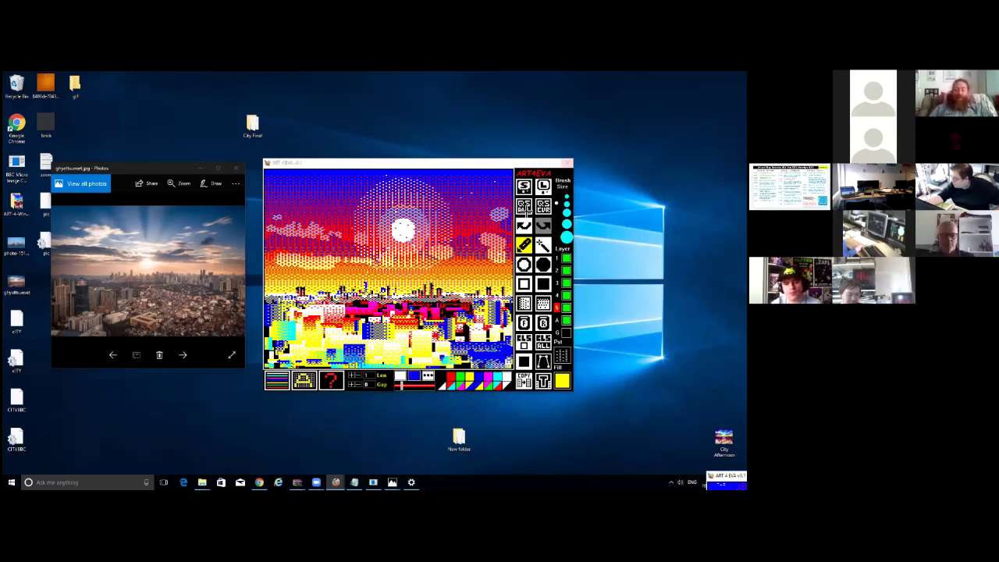
Quick save all layers of the sunset picture and close its window
left_click(524, 205)
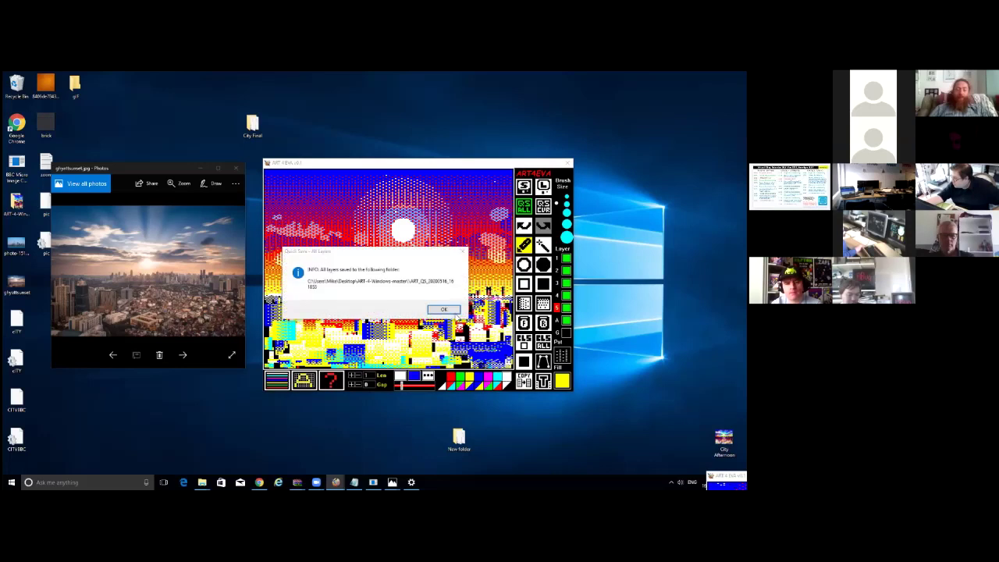
left_click(456, 315)
left_click(567, 163)
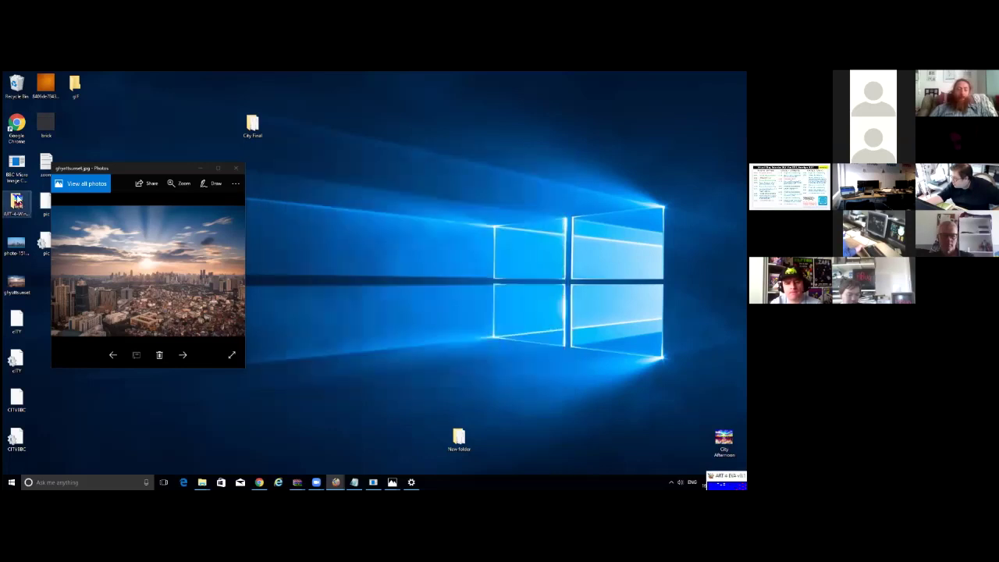
Launch ART4EVA_PB_004_x86 from the ART-4-Windows-master folder and minimise the folder window
key("alt+Tab")
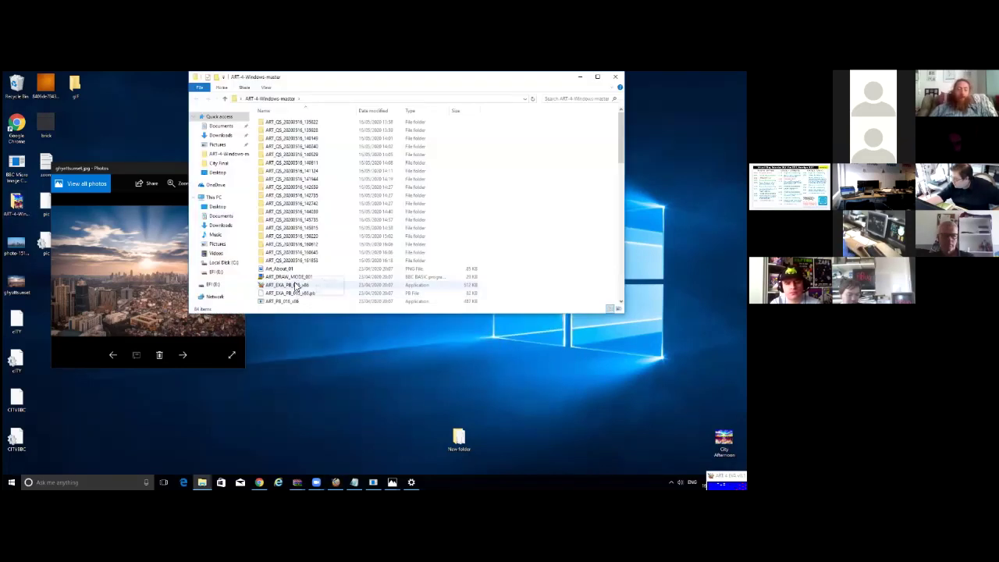
scroll(308, 286, "down", 4)
double_click(309, 268)
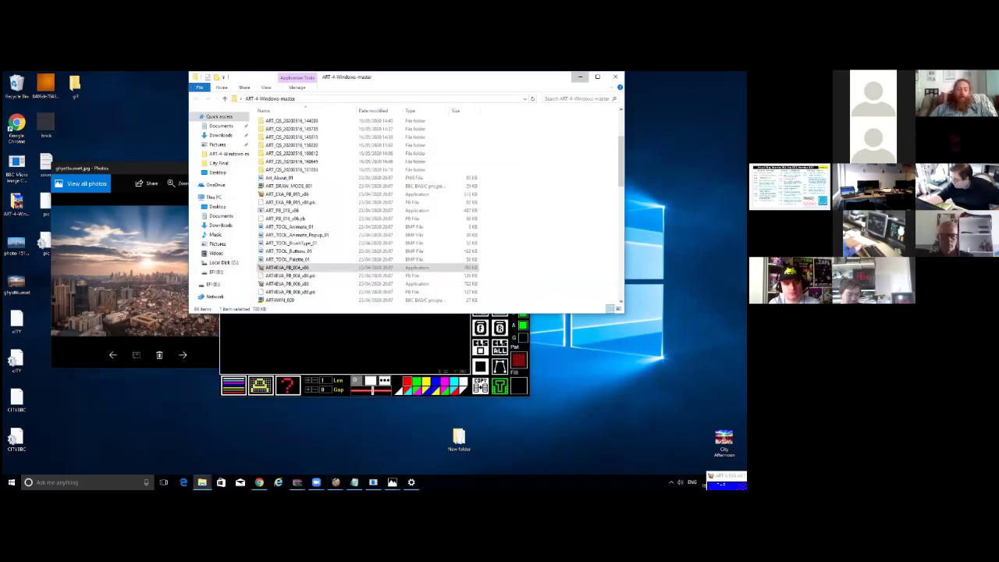
left_click(580, 76)
Choose the SPR sprite tool for the blank canvas
left_click(480, 270)
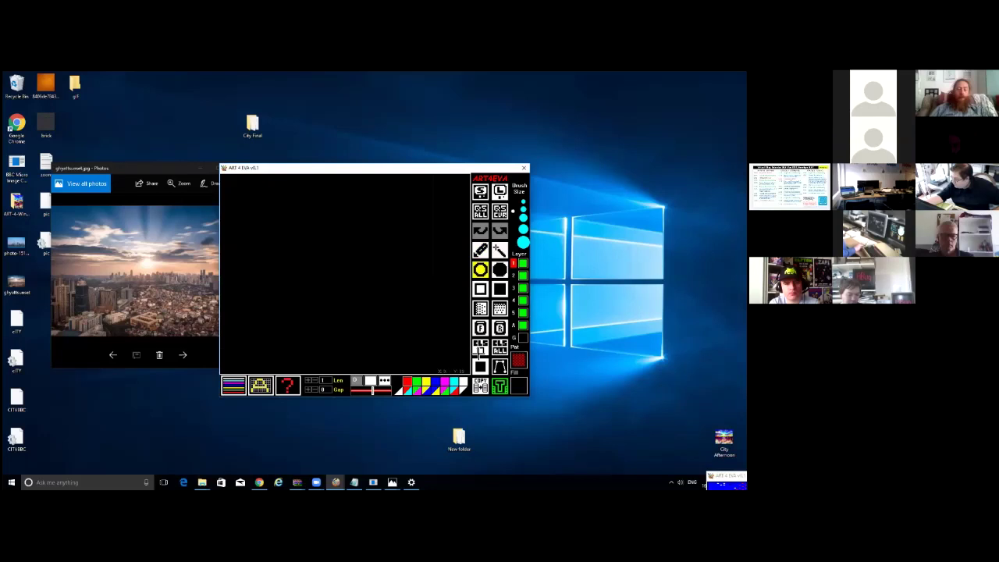
left_click(481, 365)
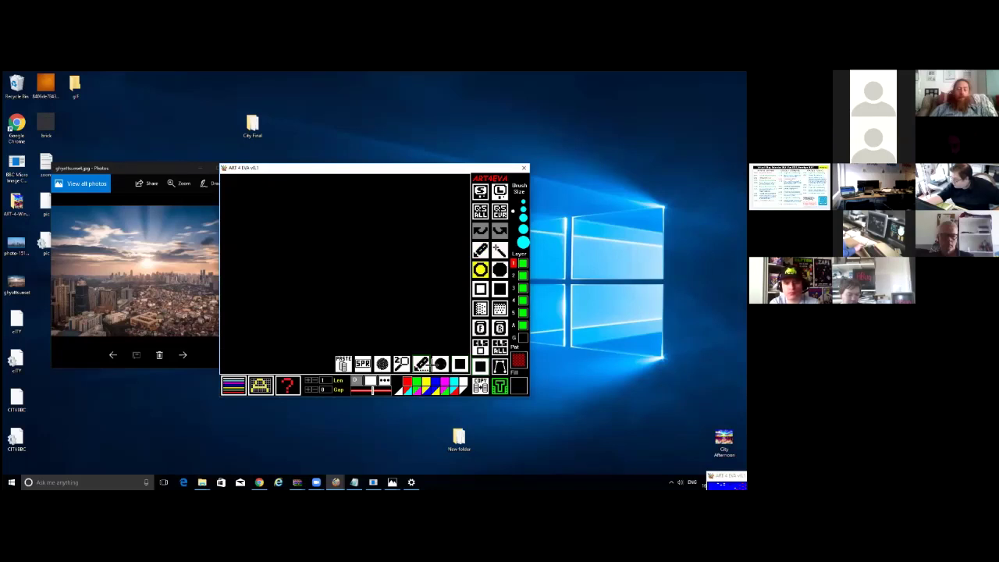
left_click(362, 364)
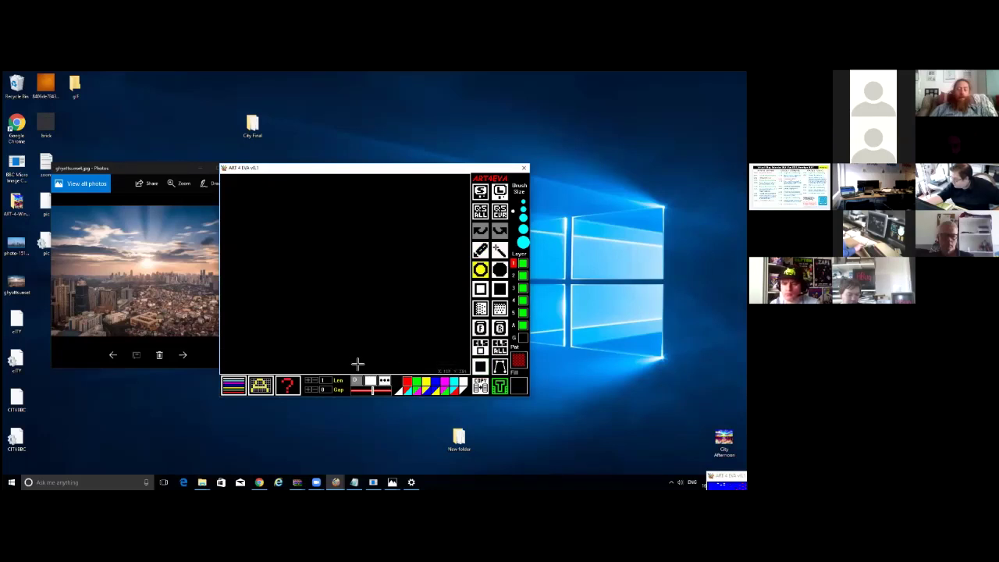
Draw two freehand animated loops in blue and white side by side across the middle of the canvas
left_click(359, 325)
left_click(357, 380)
left_click(360, 339)
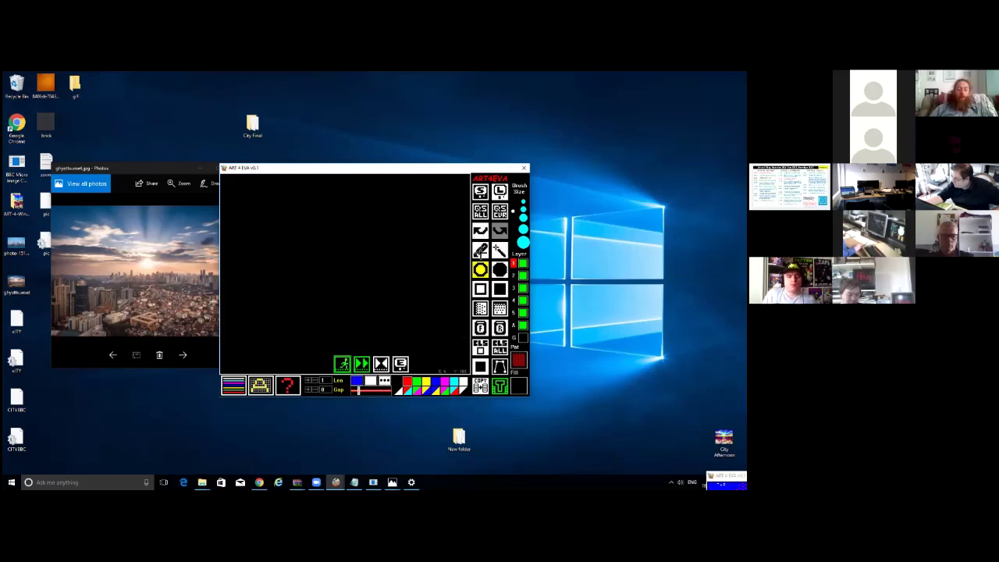
left_click(481, 250)
mouse_move(341, 291)
left_mouse_down()
mouse_move(330, 260)
mouse_move(312, 261)
mouse_move(341, 291)
left_mouse_up()
left_click_drag(398, 262, 394, 267)
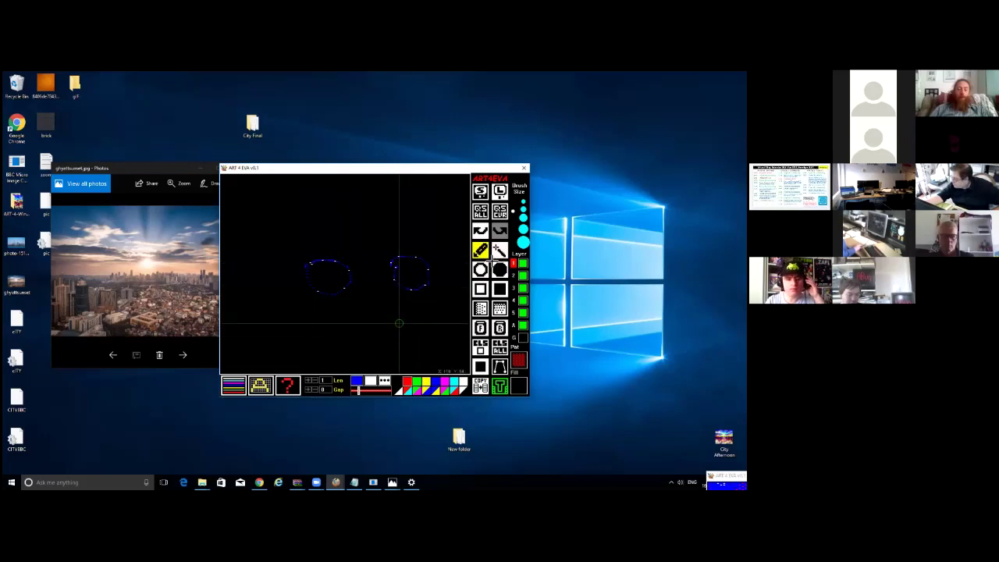
left_click(361, 389)
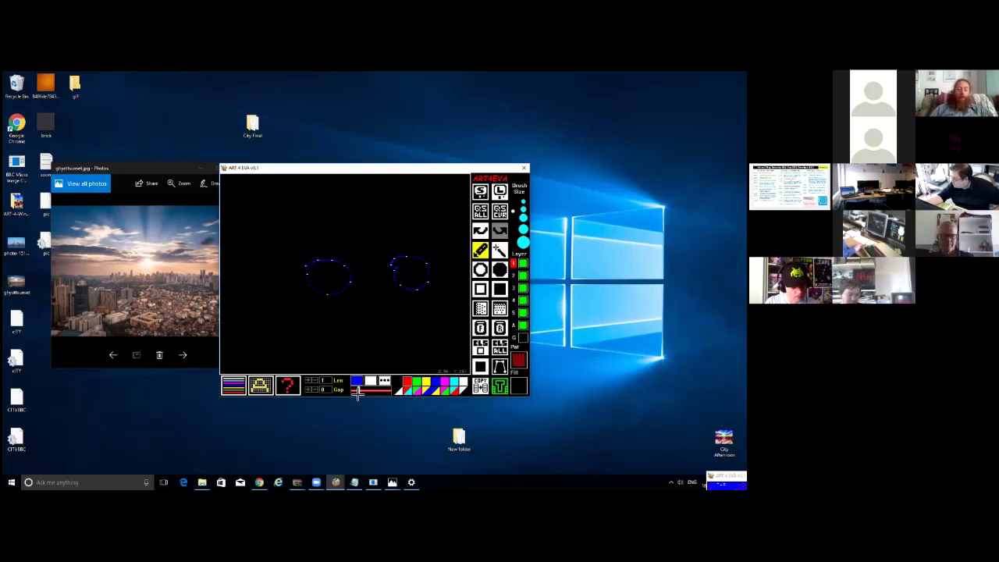
Draw long horizontal animated dashed lines above and below the loops, with length 2 and gap 1 for the lower ones
left_click(483, 363)
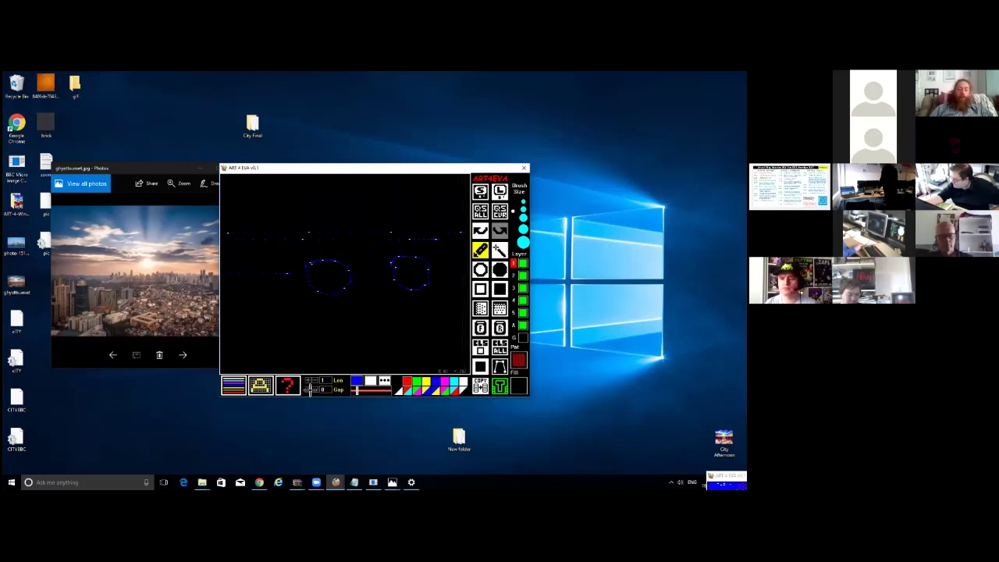
left_click(500, 249)
left_click_drag(444, 315, 227, 323)
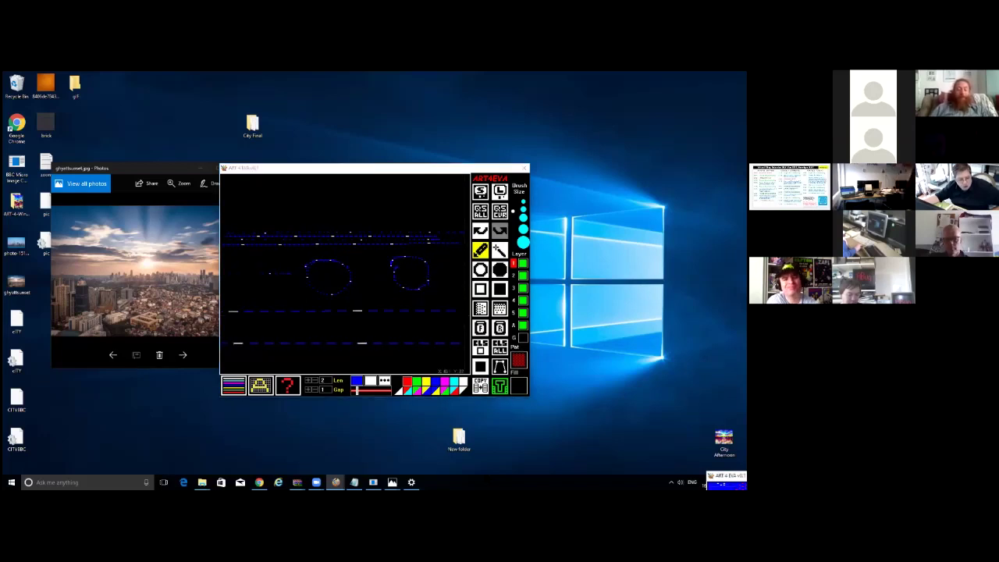
Move the other picture's window from the desktop corner further into view
left_click_drag(741, 474, 493, 475)
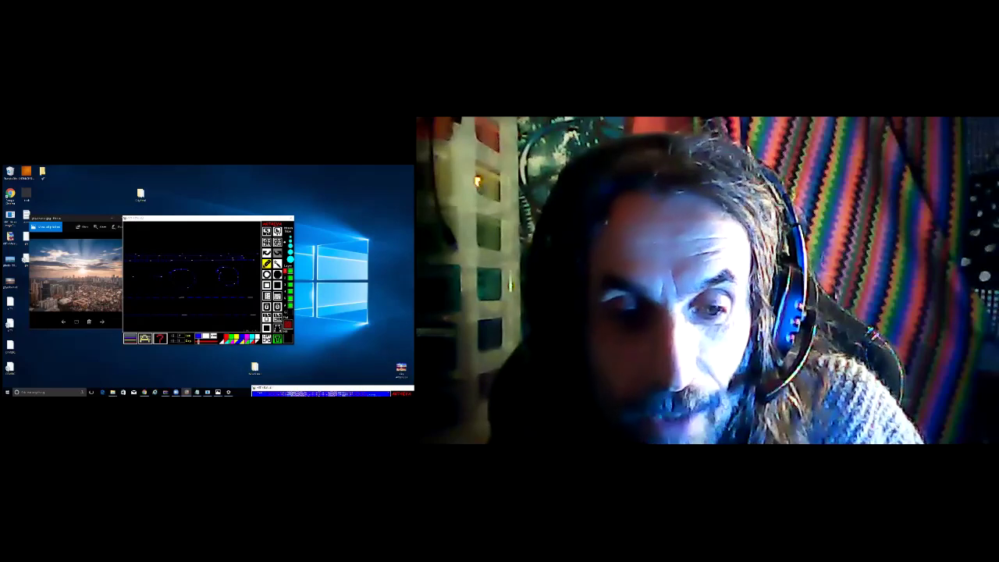
mouse_move(176, 392)
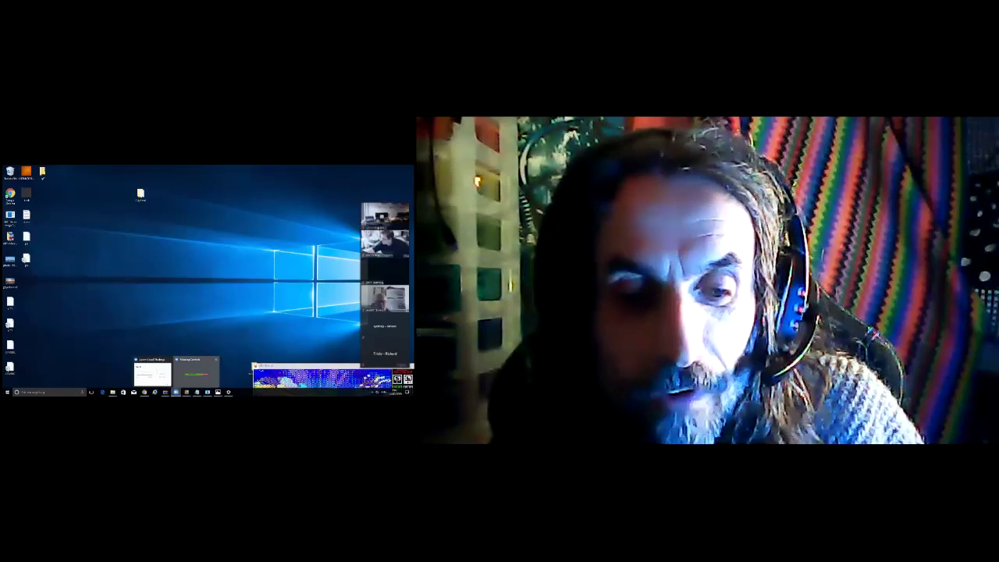